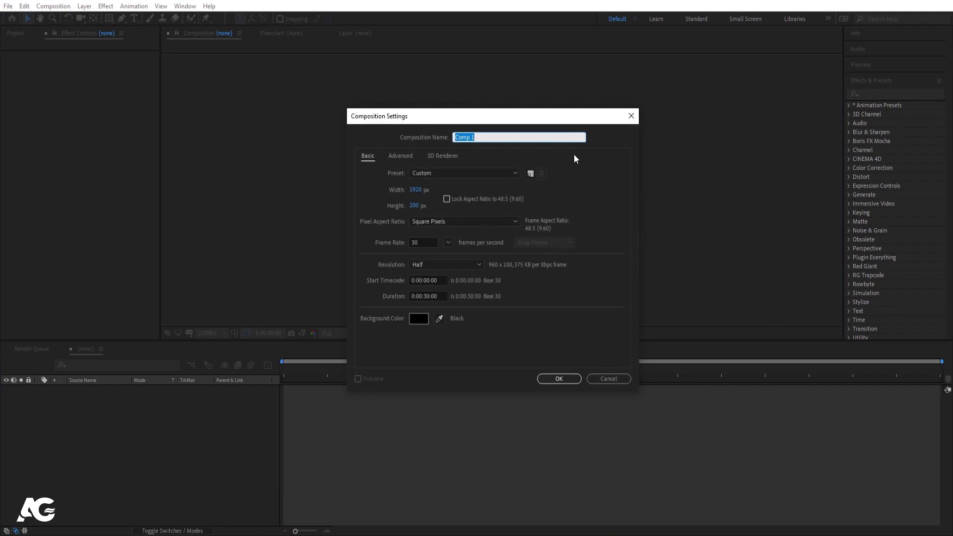
Create a 1920 × 200 composition named 'Text Strip'
type("Text Strip")
left_click(415, 190)
left_click(413, 205)
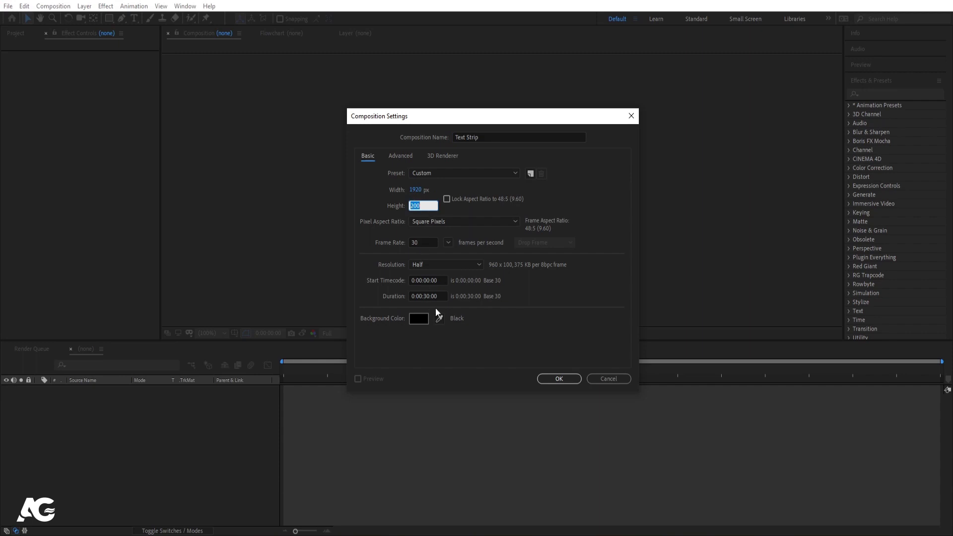
left_click(555, 380)
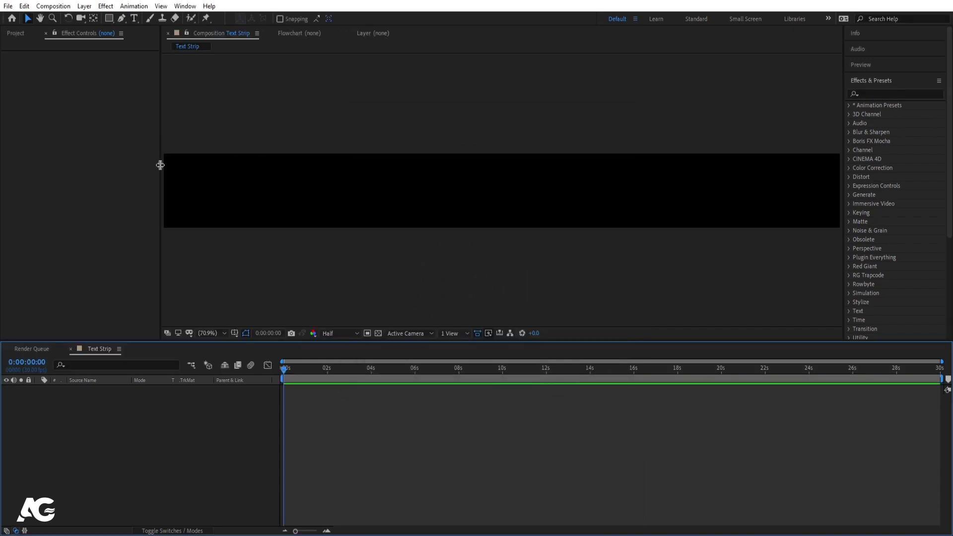
Turn on title/action safe guides and set the text to a white 4 px stroke
left_click(234, 332)
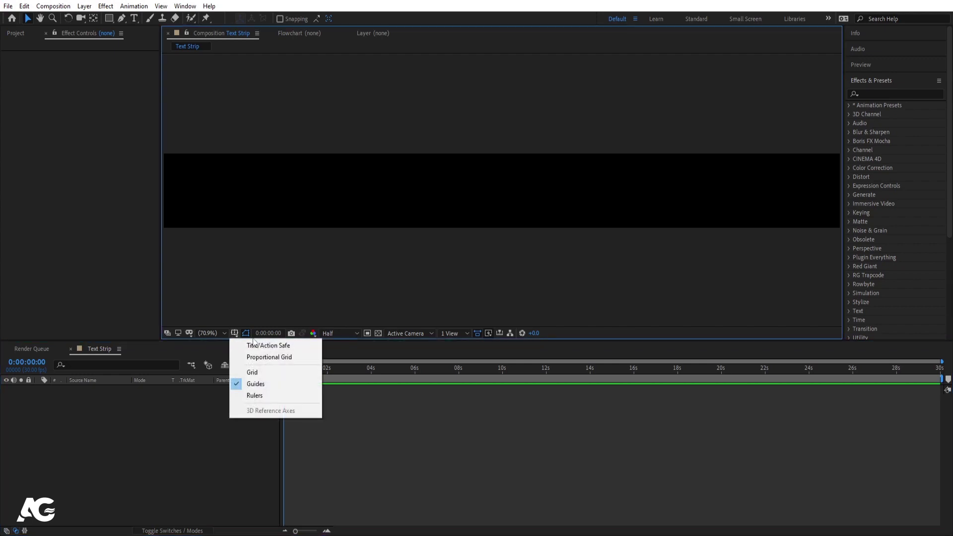
left_click(276, 346)
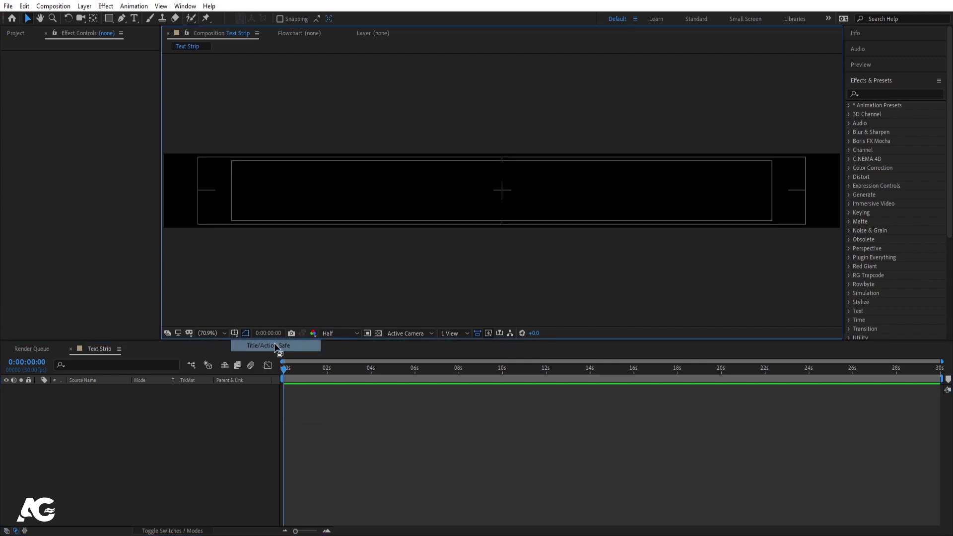
left_click(133, 19)
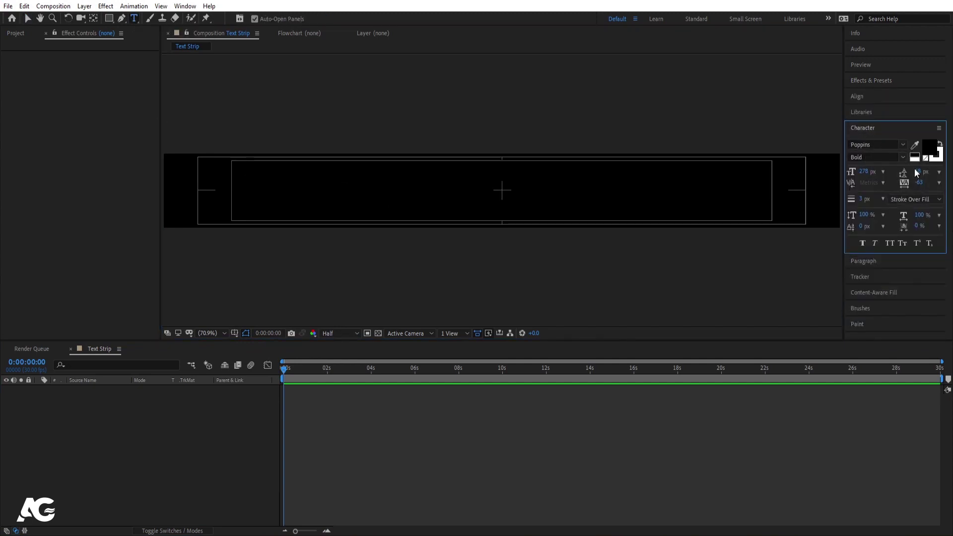
left_click(937, 155)
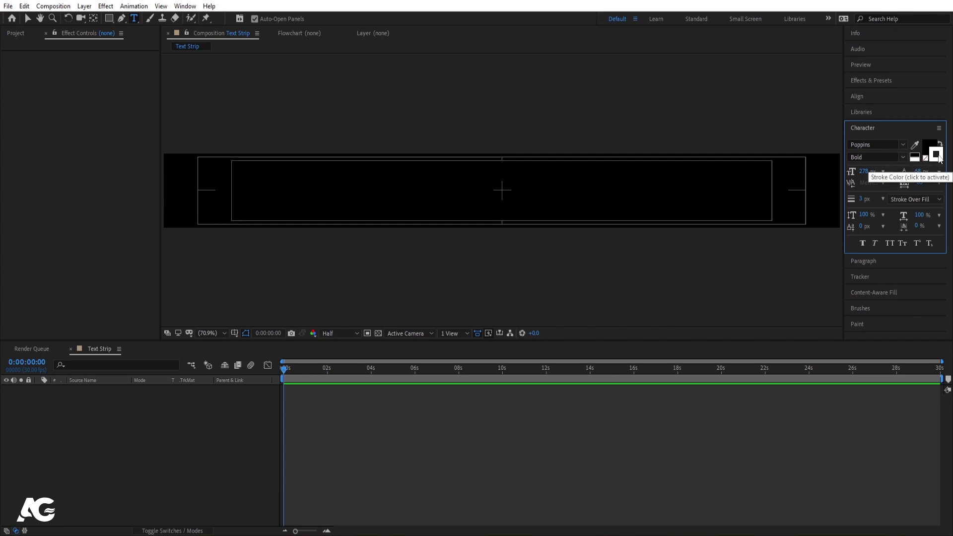
left_click(864, 200)
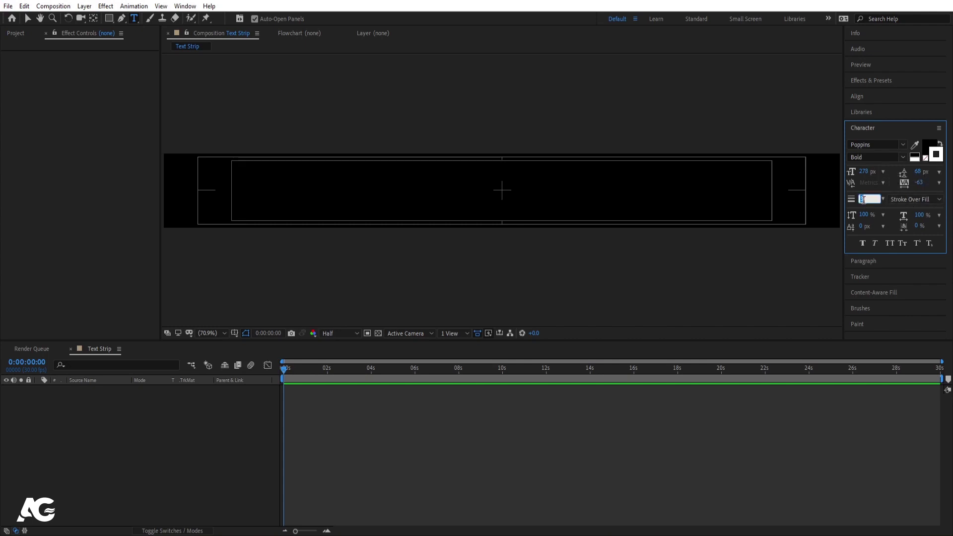
key("Return")
Type 'Cool' as a text layer with tracking 0 and size 217 px
left_click(368, 204)
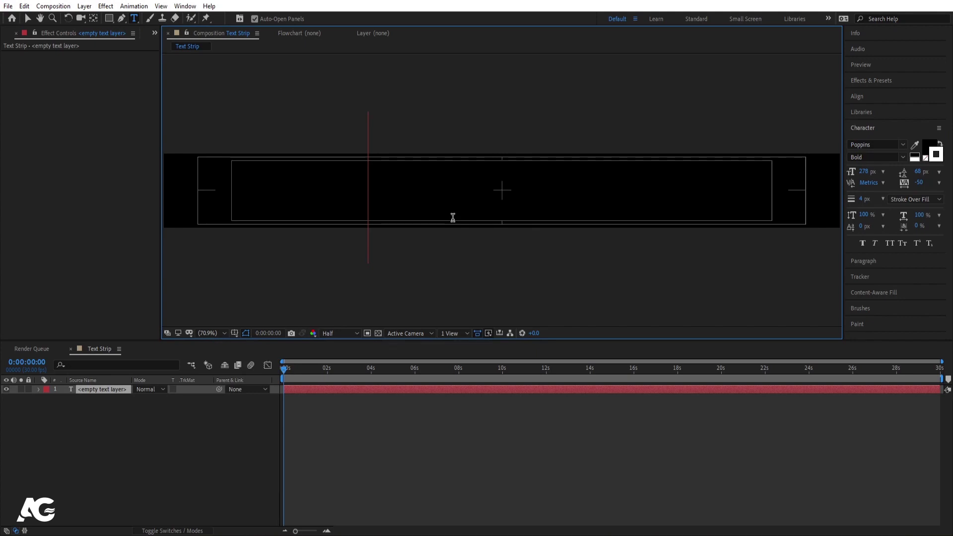
type("Cool")
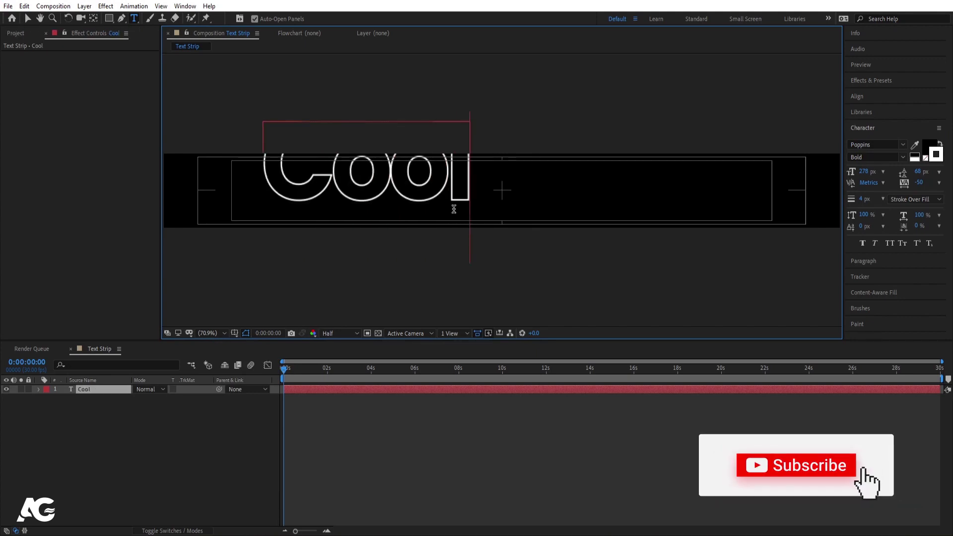
key("ctrl+a")
left_click(922, 182)
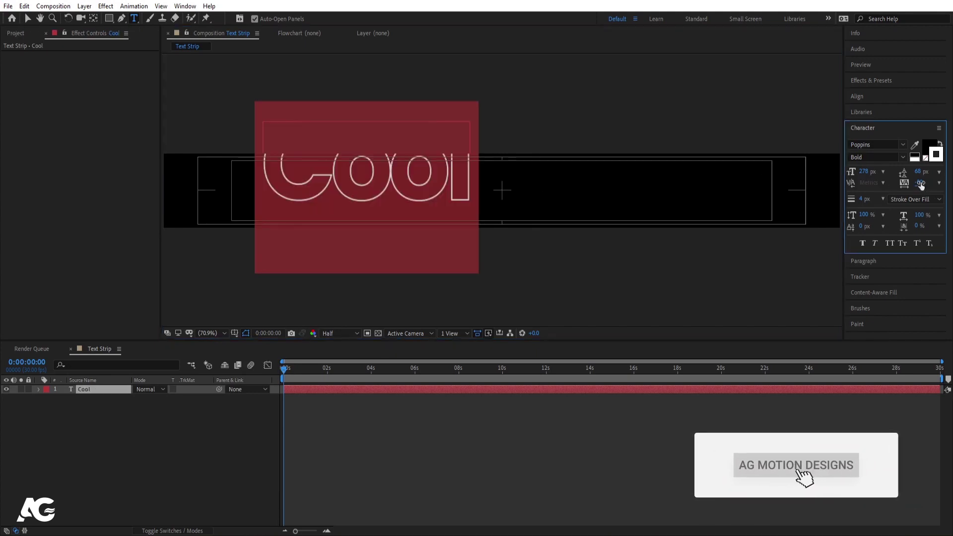
type("0")
key("Return")
left_click_drag(862, 176, 835, 177)
left_click(93, 437)
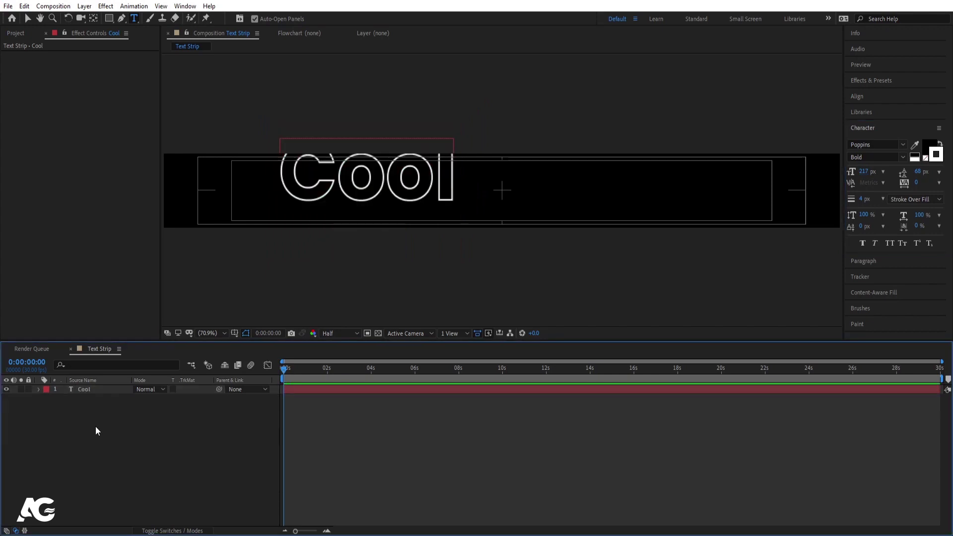
Center Cool's anchor and align it to the comp, make it All Caps, then shift it left
left_click(91, 391)
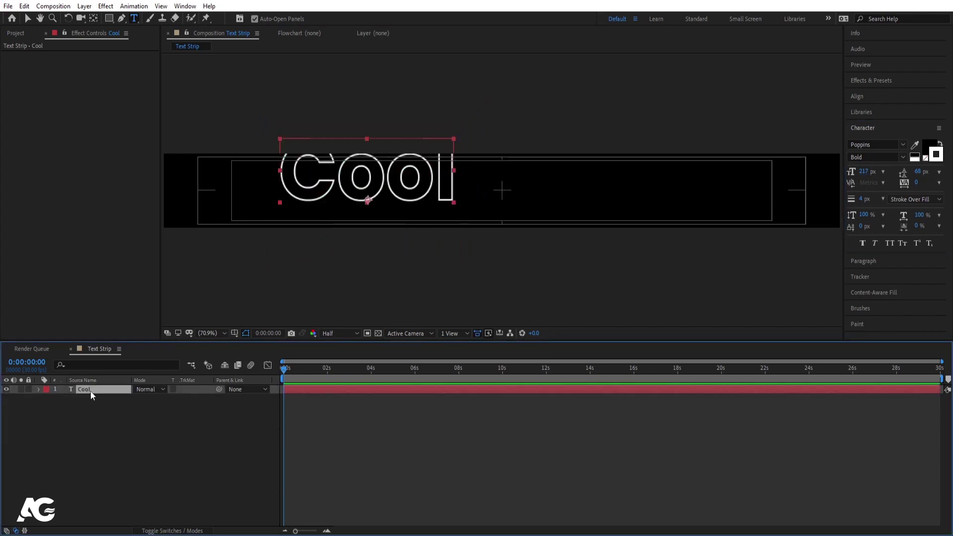
key("ctrl+alt+Home")
left_click(859, 97)
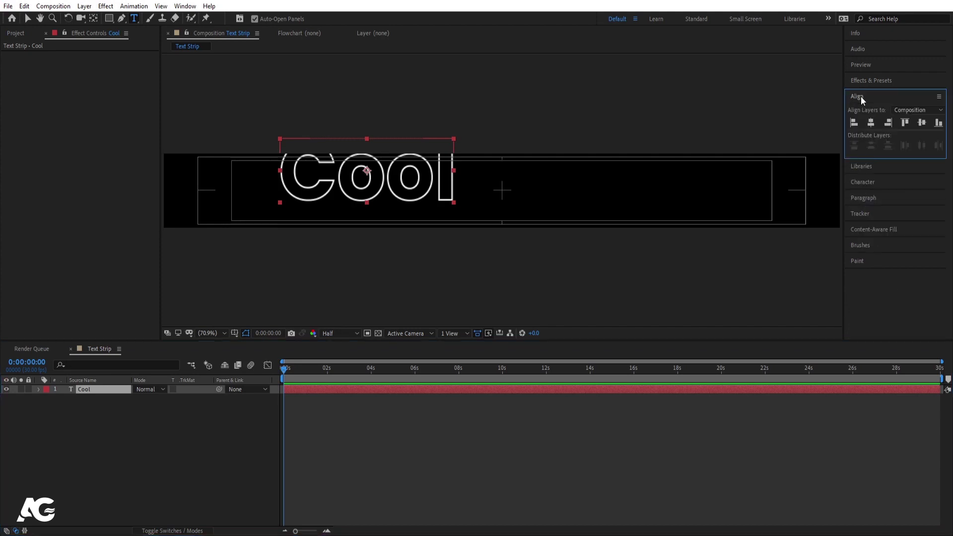
left_click(871, 123)
left_click(922, 123)
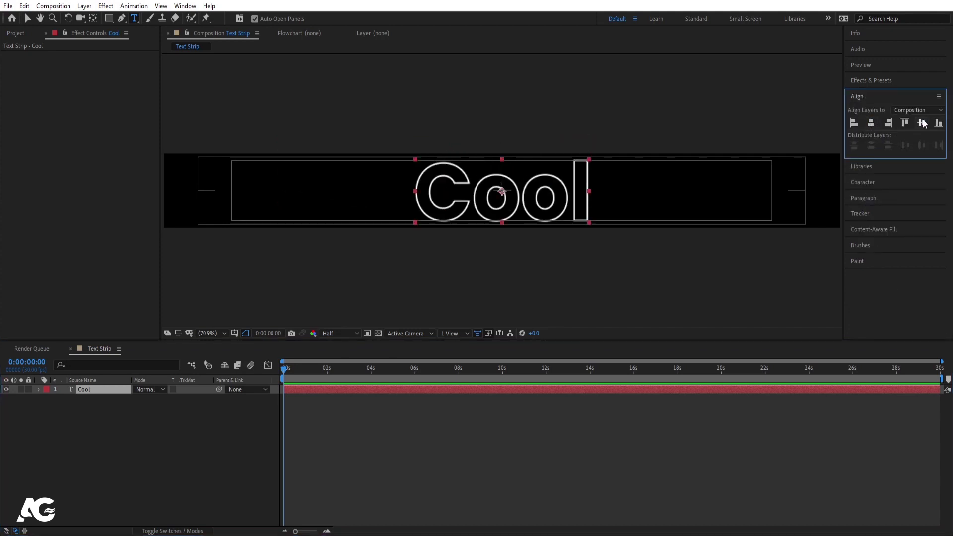
left_click(866, 182)
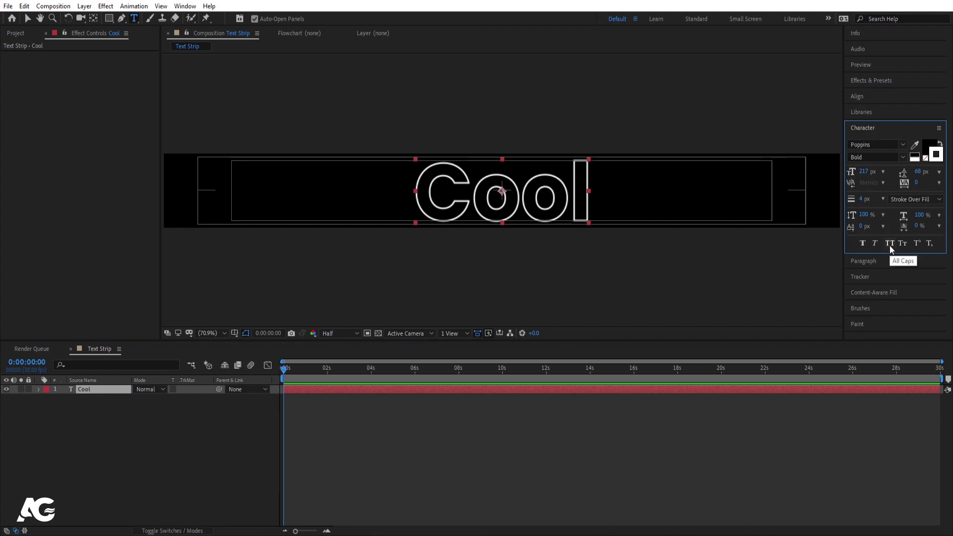
left_click(890, 244)
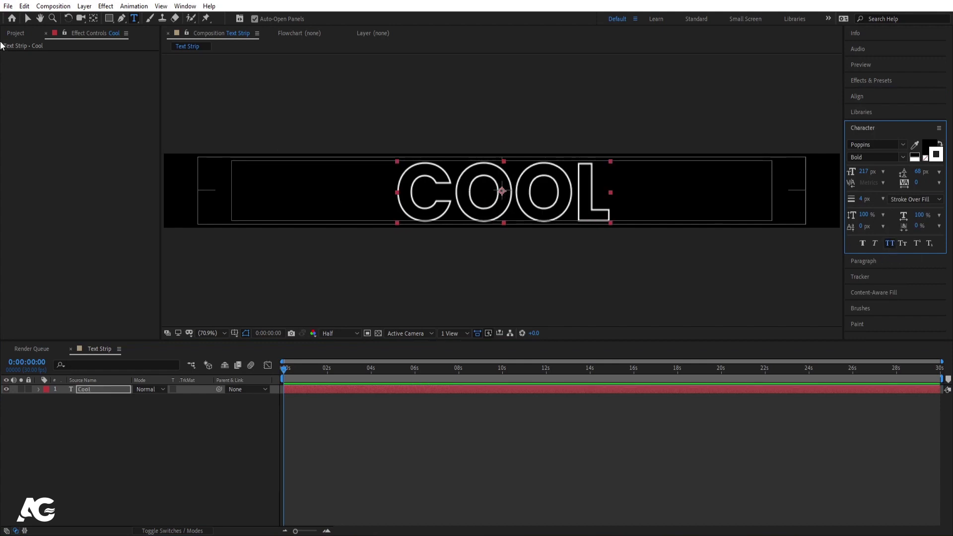
left_click(25, 18)
left_click_drag(496, 189, 385, 190)
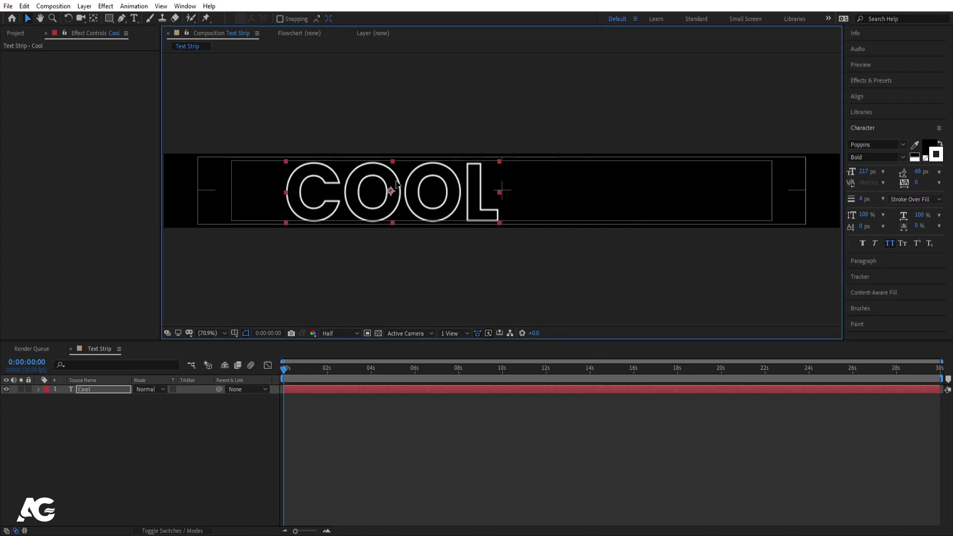
Add a Position animator to COOL with Y offset 186
left_click(37, 393)
left_click(64, 397)
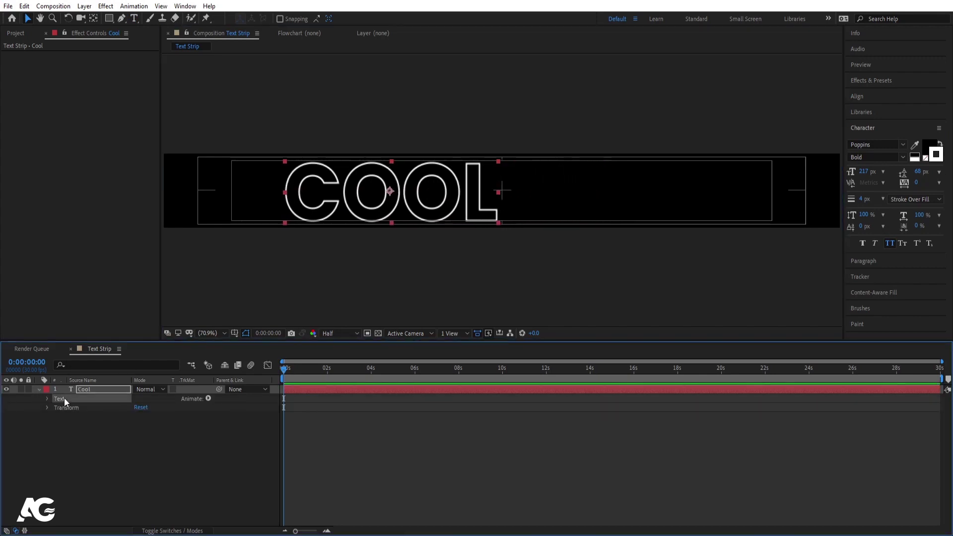
left_click(208, 398)
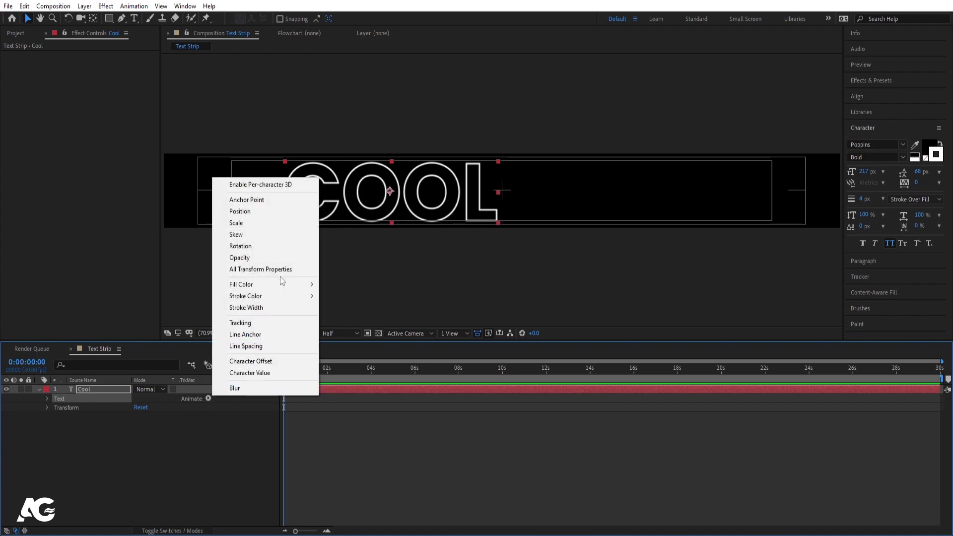
left_click(240, 211)
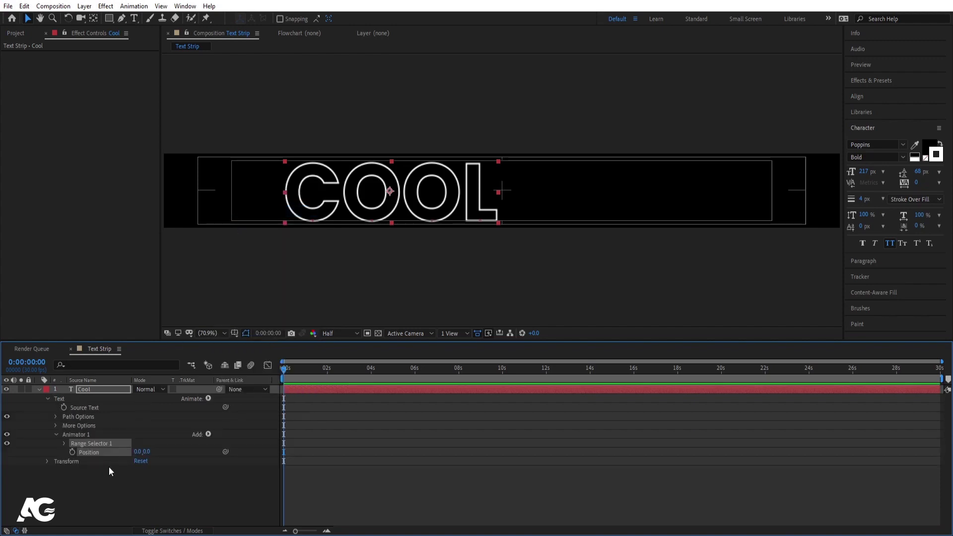
left_click_drag(147, 453, 139, 503)
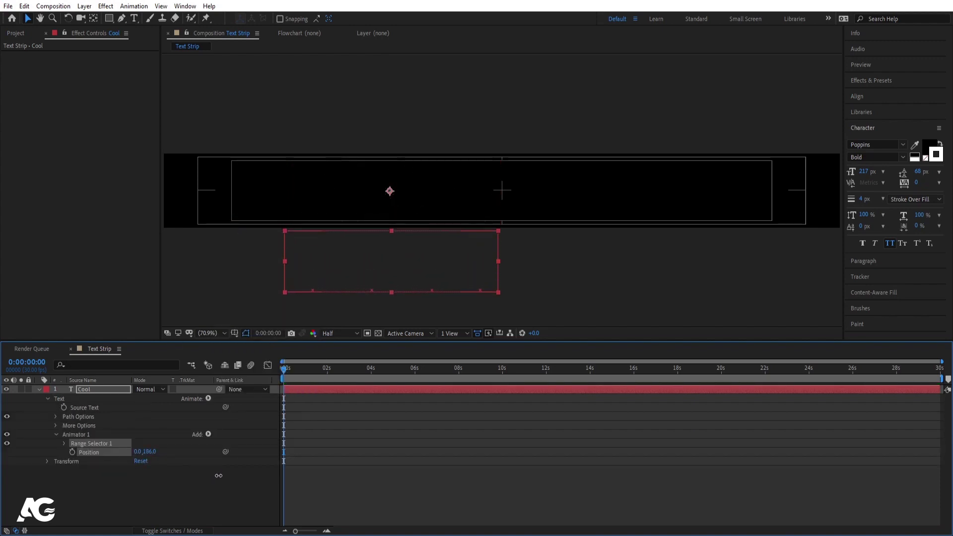
left_click(138, 499)
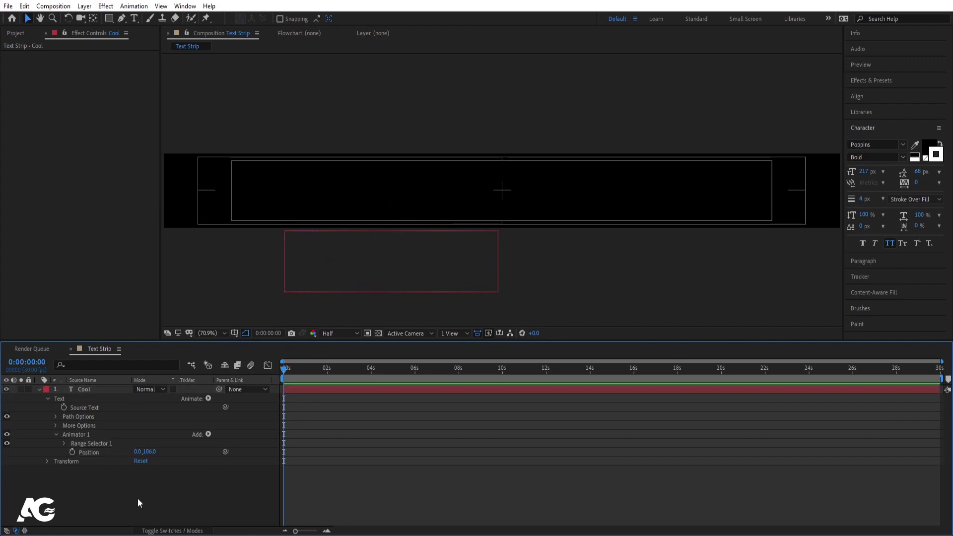
Keyframe Range Start from 0% at 0:00 to 100% at 1:20 and preview
left_click(63, 444)
left_click(80, 452)
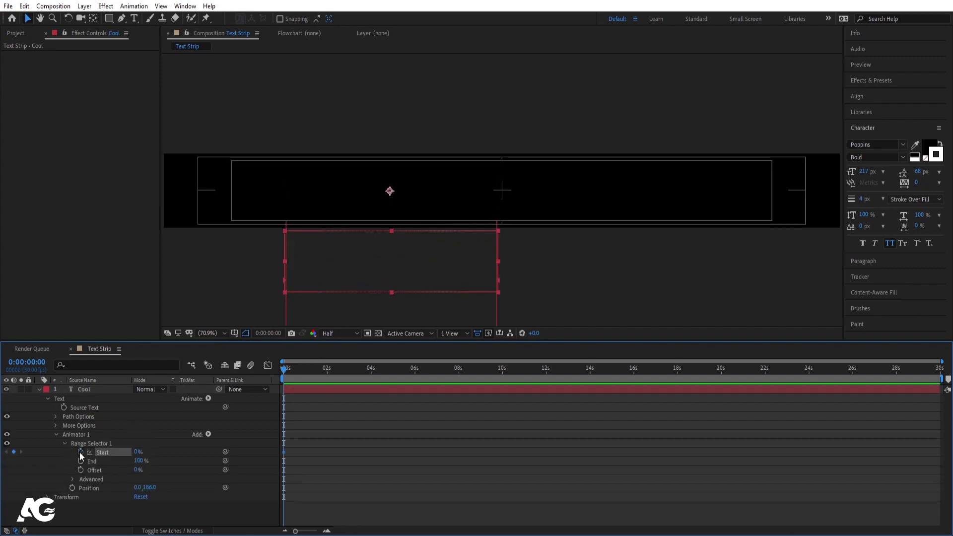
scroll(347, 397, "up", 3)
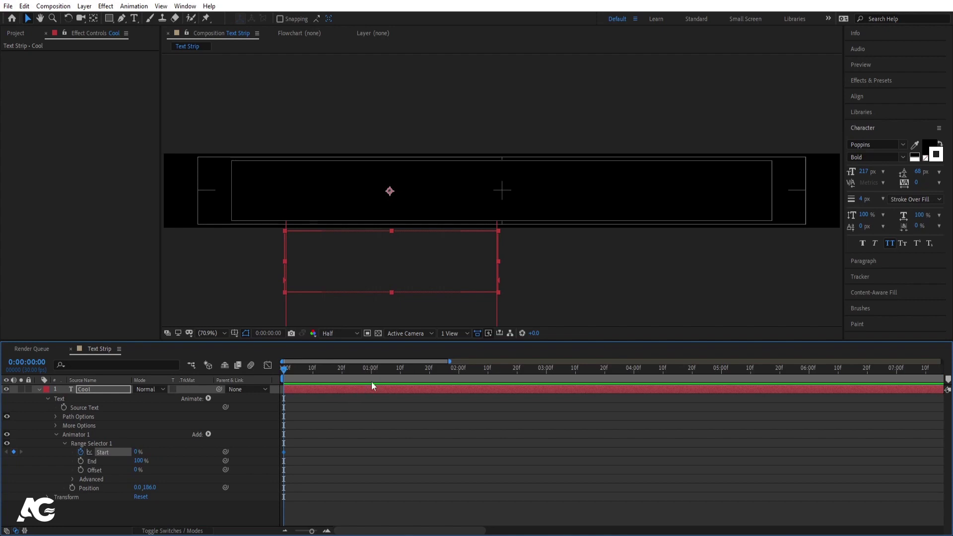
left_click(431, 368)
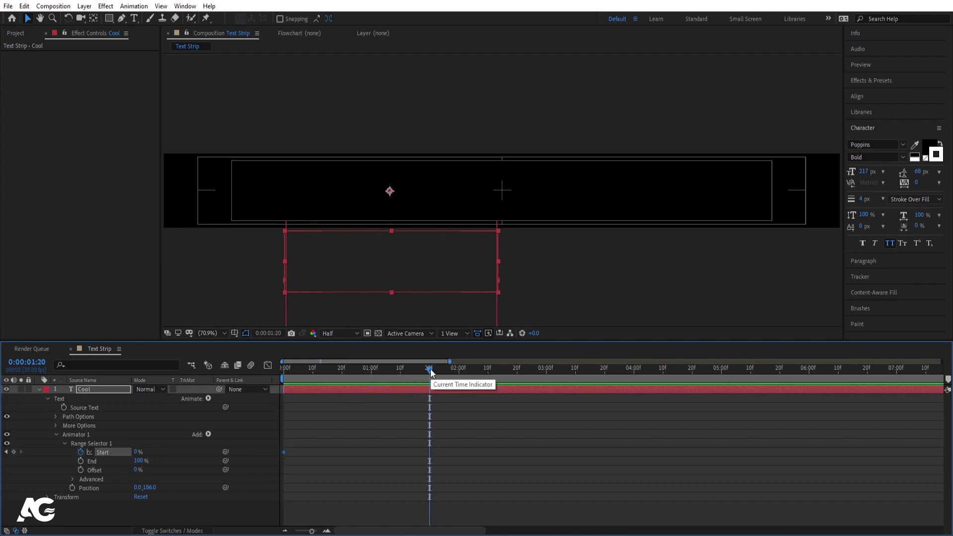
left_click_drag(139, 452, 239, 445)
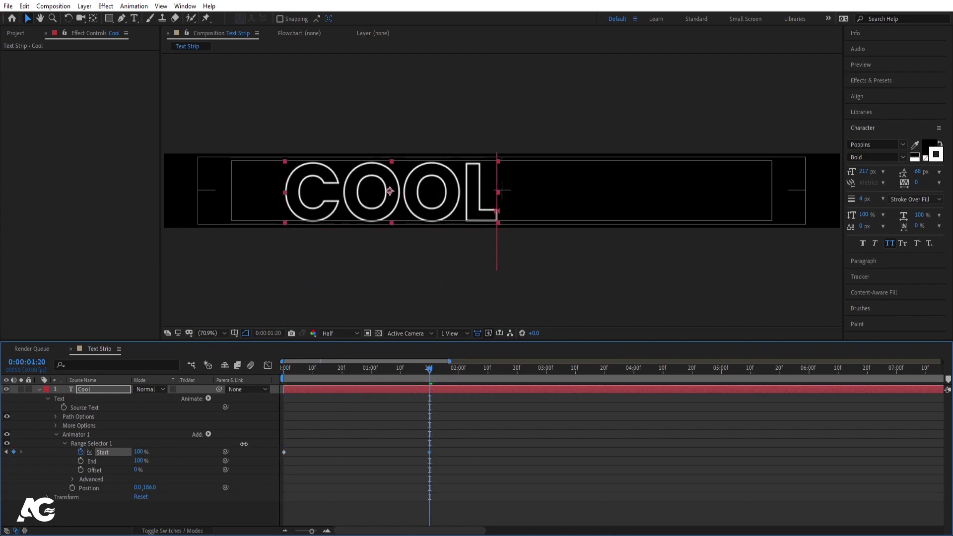
left_click_drag(463, 437, 286, 475)
left_click_drag(299, 374, 284, 374)
key("space")
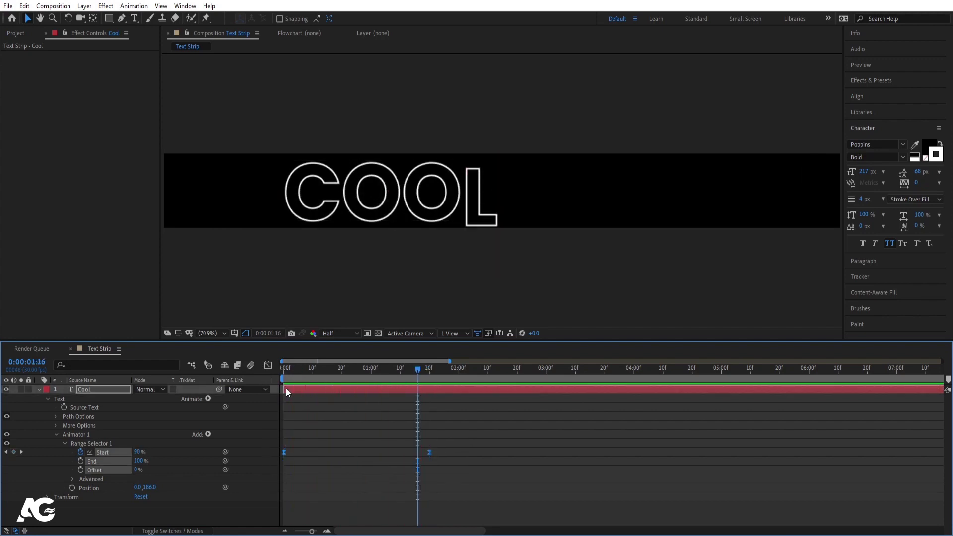
left_click(91, 390)
Duplicate COOL, move the copy right and retype it as 'TEXT' beside COOL
key("ctrl+d")
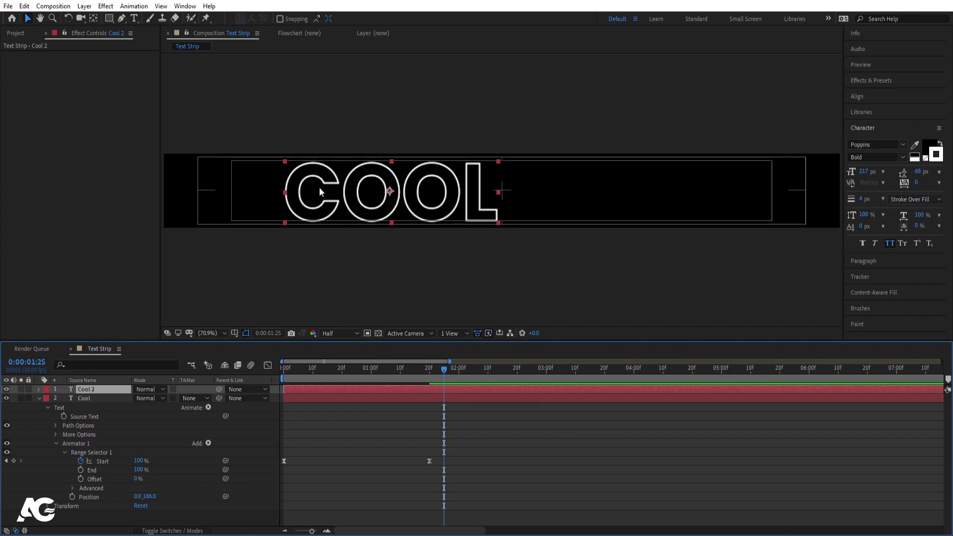
left_click_drag(346, 185, 576, 185)
key("ctrl+t")
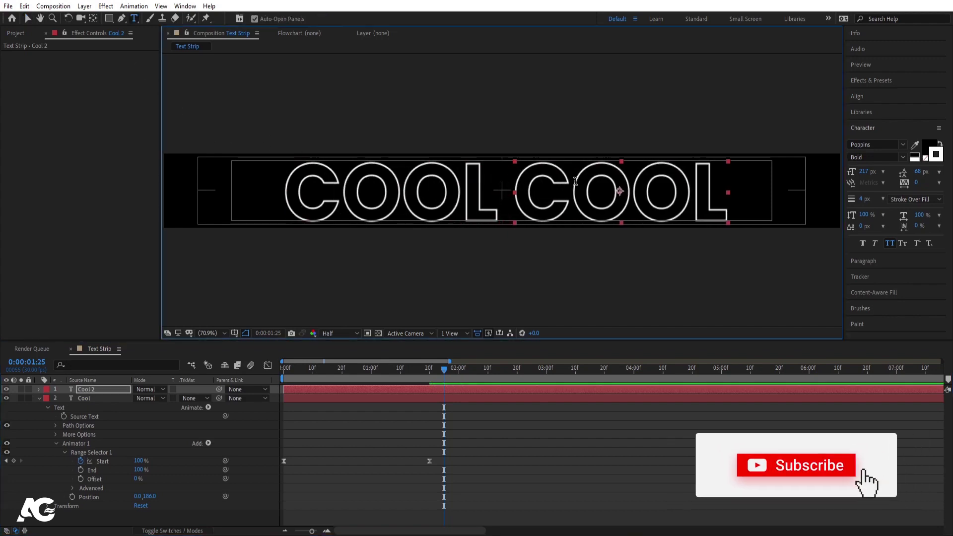
double_click(580, 187)
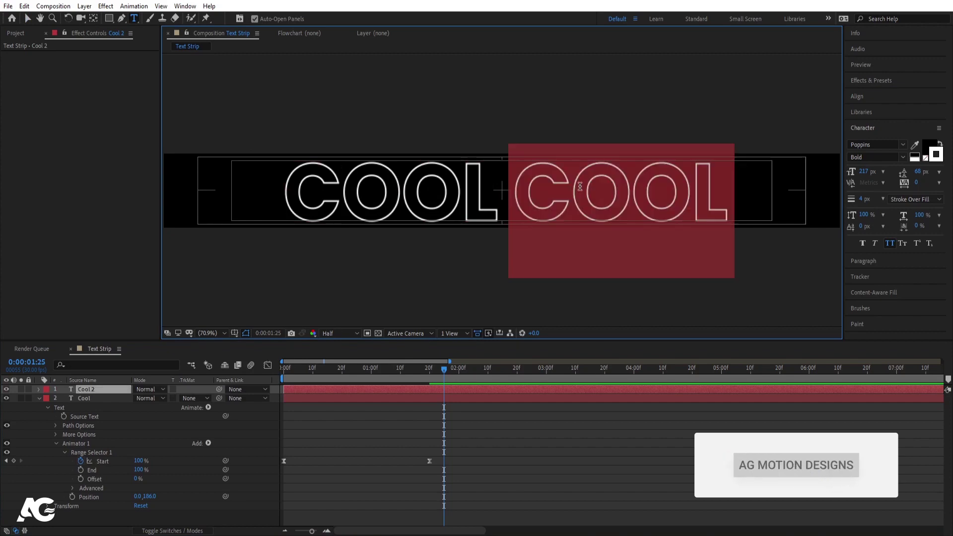
type("TEXT")
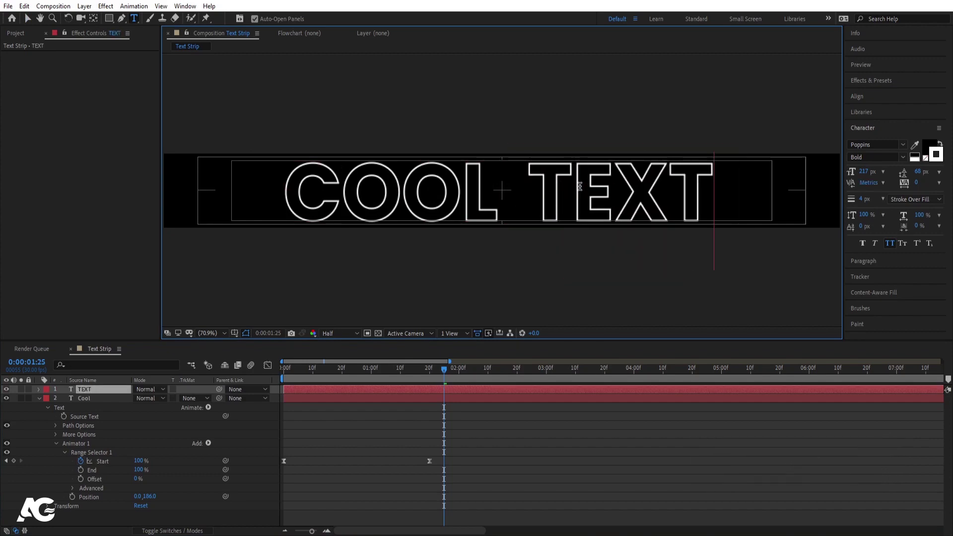
left_click(332, 427)
key("v")
left_click_drag(602, 189, 595, 189)
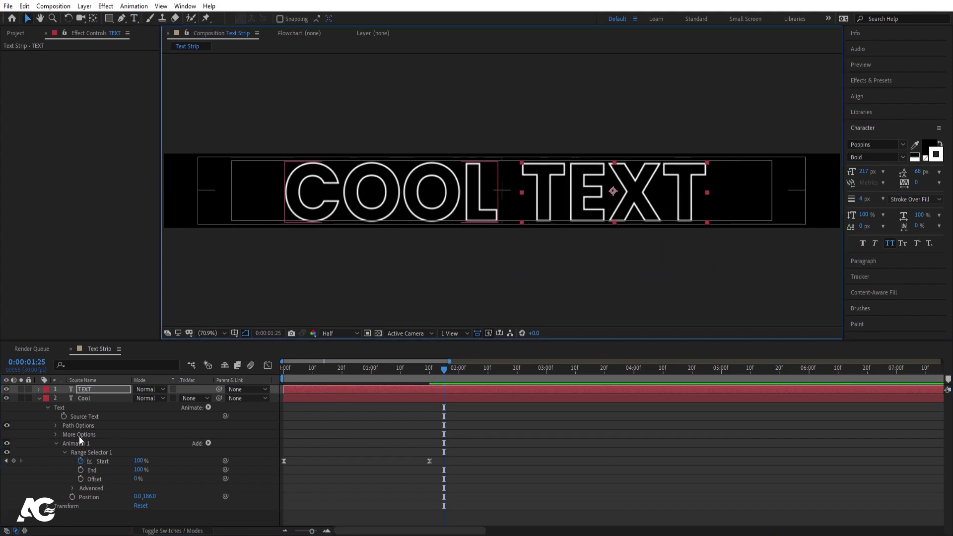
Delete the TEXT layer's copied Range Start keyframes
left_click(39, 390)
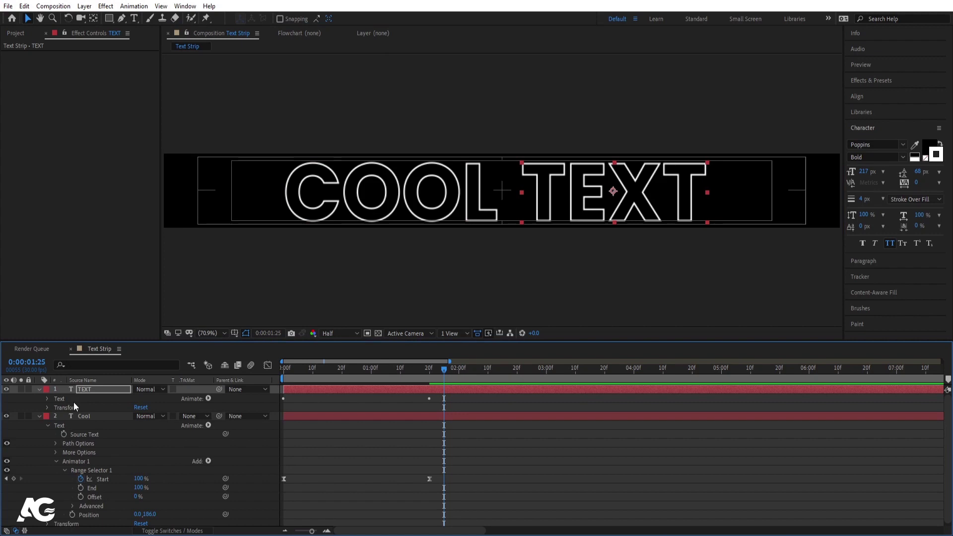
left_click(47, 400)
left_click(76, 434)
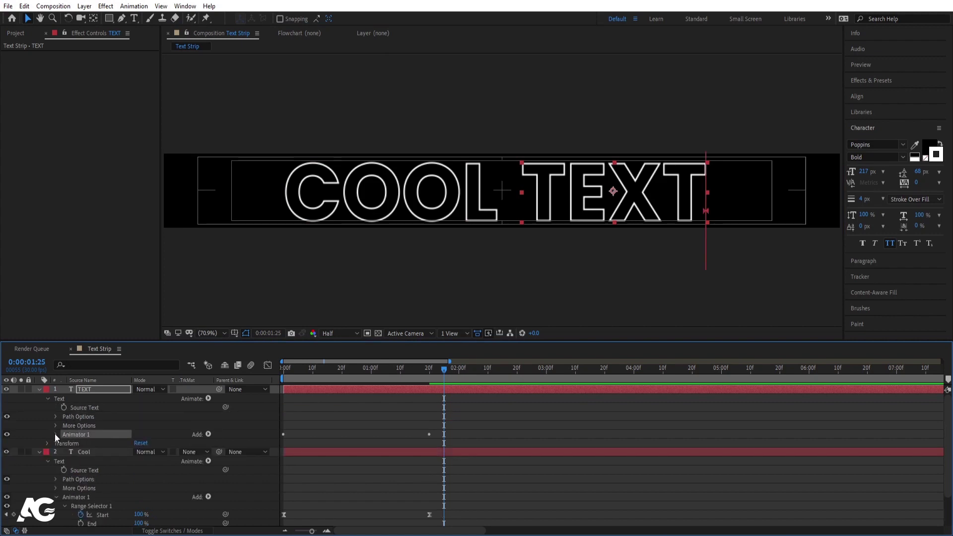
left_click(55, 434)
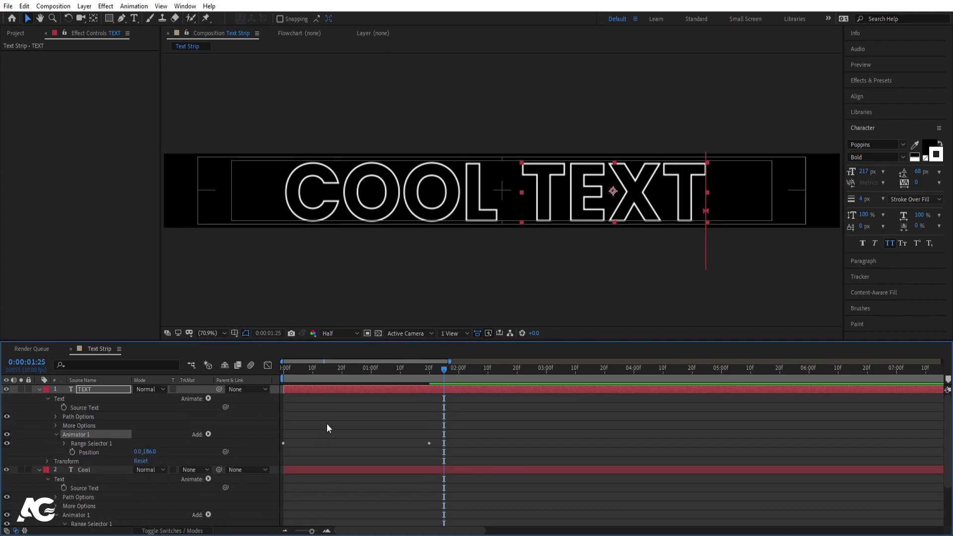
key("u")
left_click_drag(448, 403, 277, 417)
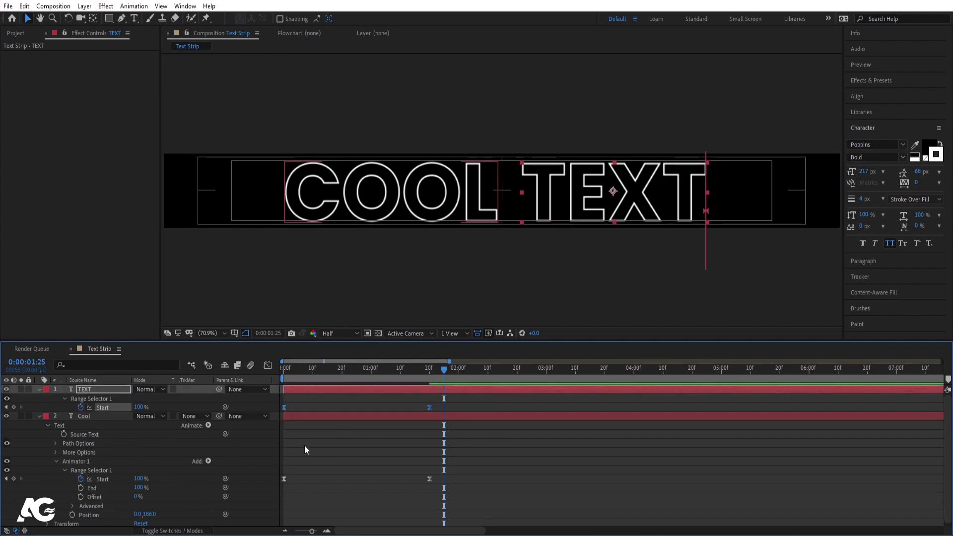
key("Delete")
key("Home")
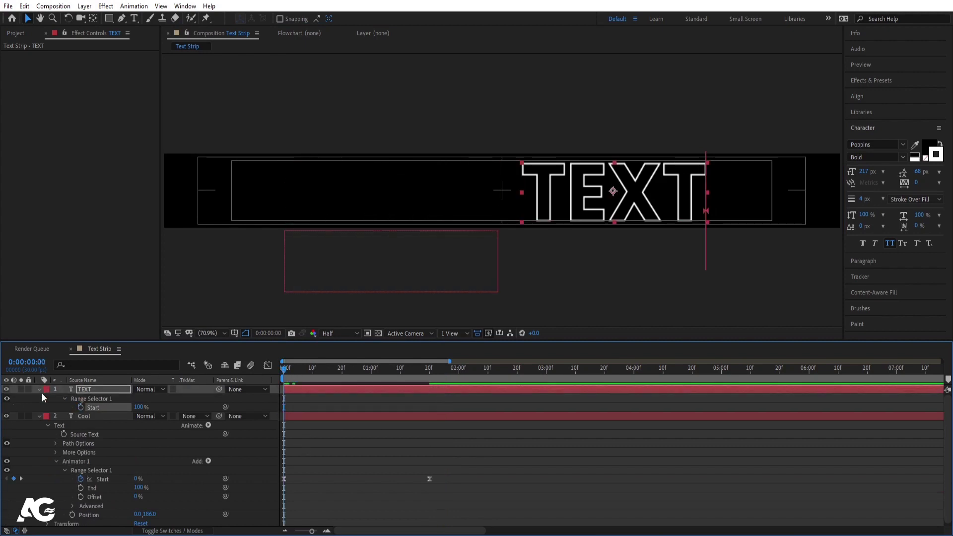
Set TEXT's Range Start to 0% and animator Position Y to about -187, above the strip
left_click(38, 389)
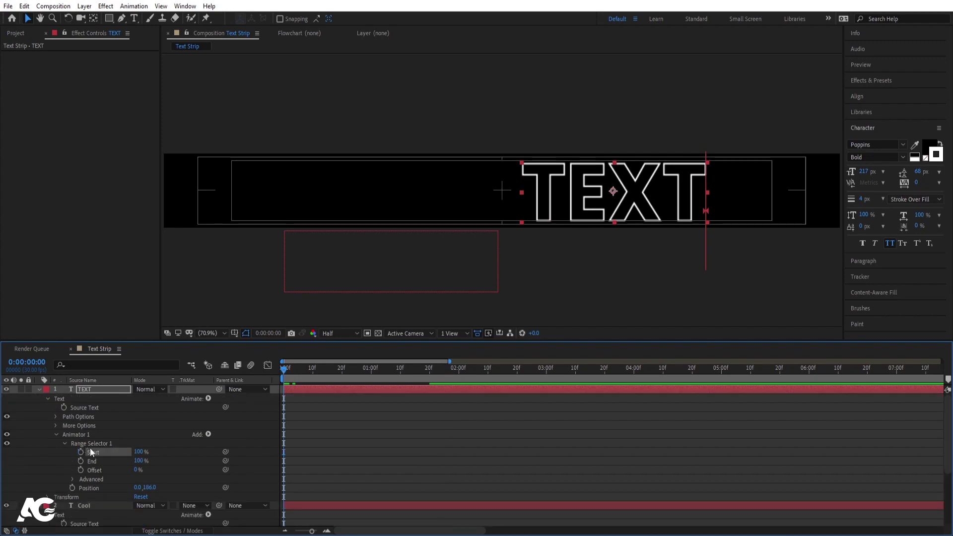
left_click_drag(149, 488, 125, 487)
left_click(149, 488)
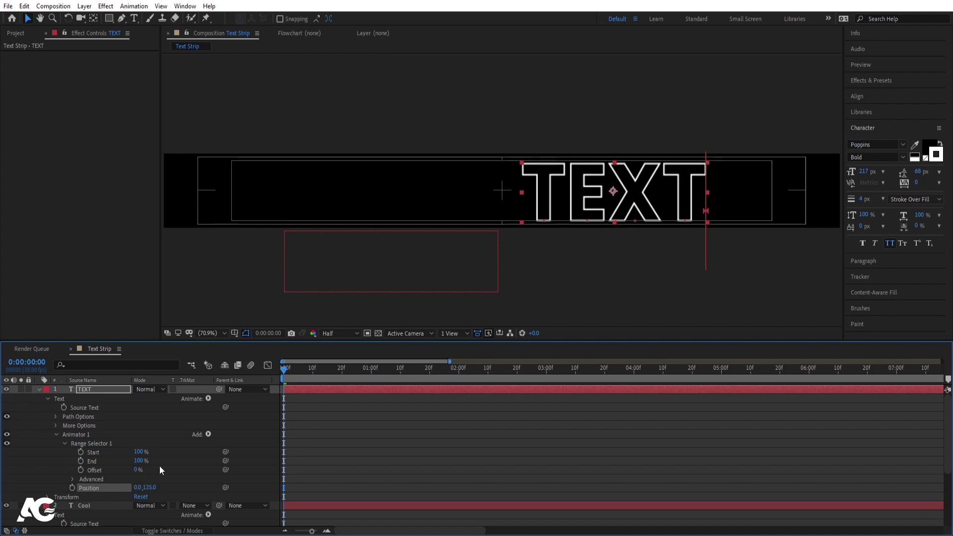
left_click(139, 452)
type("0")
key("Return")
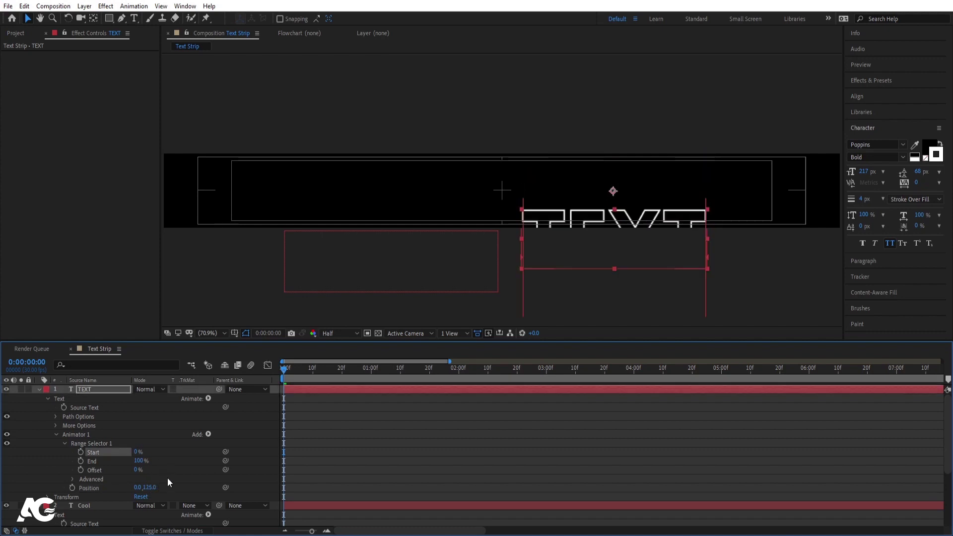
left_click(151, 487)
type("-38")
key("Return")
left_click_drag(74, 472, 126, 488)
key("minus")
left_click(171, 463)
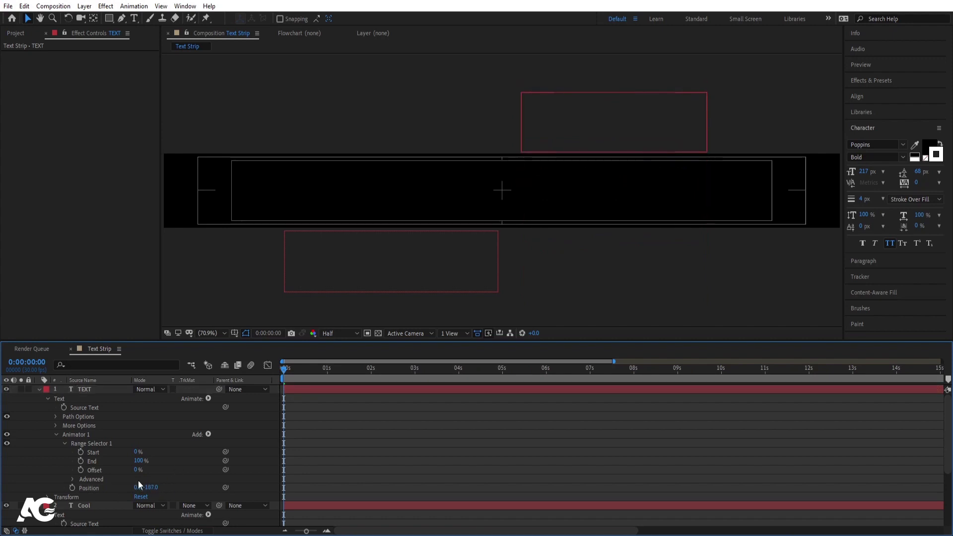
Keyframe Range End from 100% at 0:00 to 0% at 1:20 with Easy Ease
left_click(81, 460)
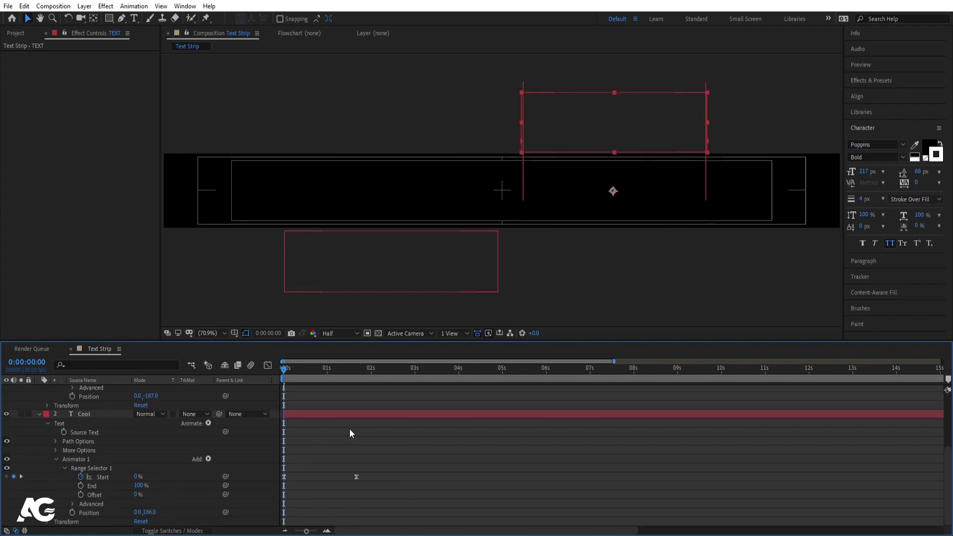
key("shift+Page_Down")
left_click_drag(147, 460, 98, 461)
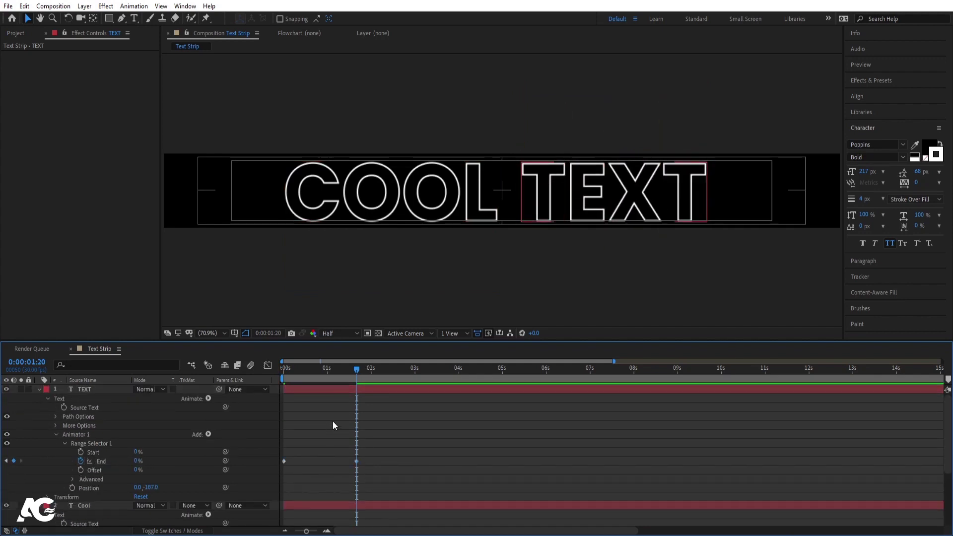
left_click_drag(405, 435, 264, 473)
key("F9")
key("u")
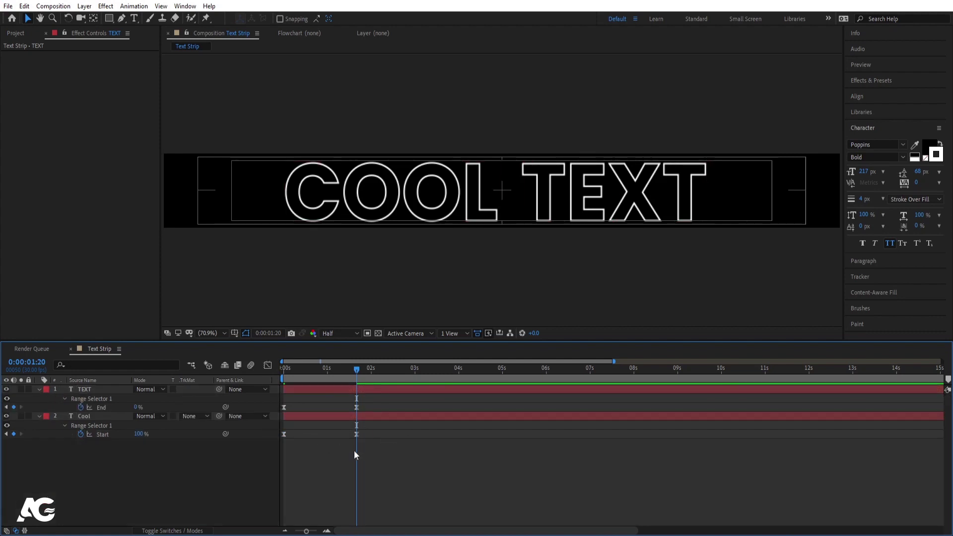
left_click_drag(398, 465, 249, 381)
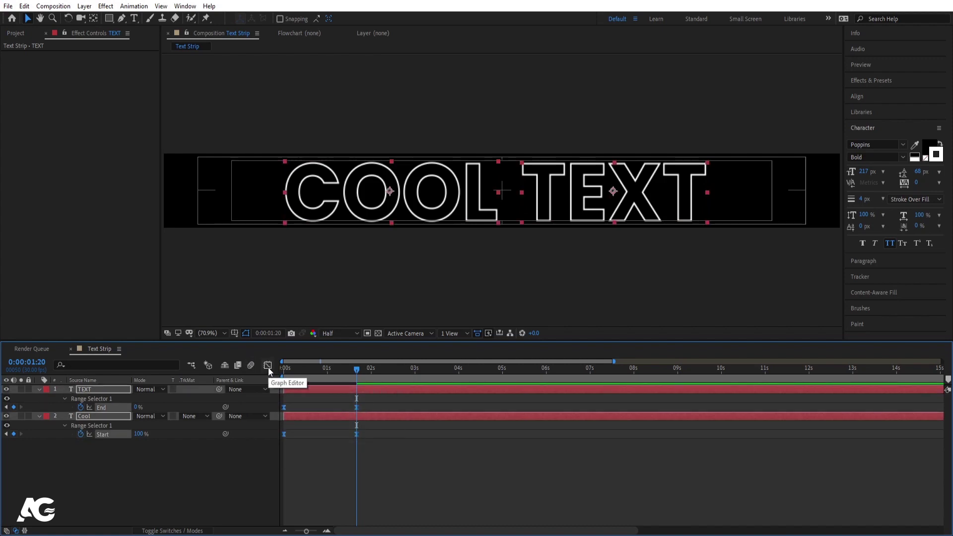
Reshape the reveal speed curve into a sharp early peak in the Graph Editor and preview
left_click(268, 368)
left_click_drag(358, 456, 255, 471)
left_click_drag(345, 448, 311, 447)
key("Home")
key("space")
key("space")
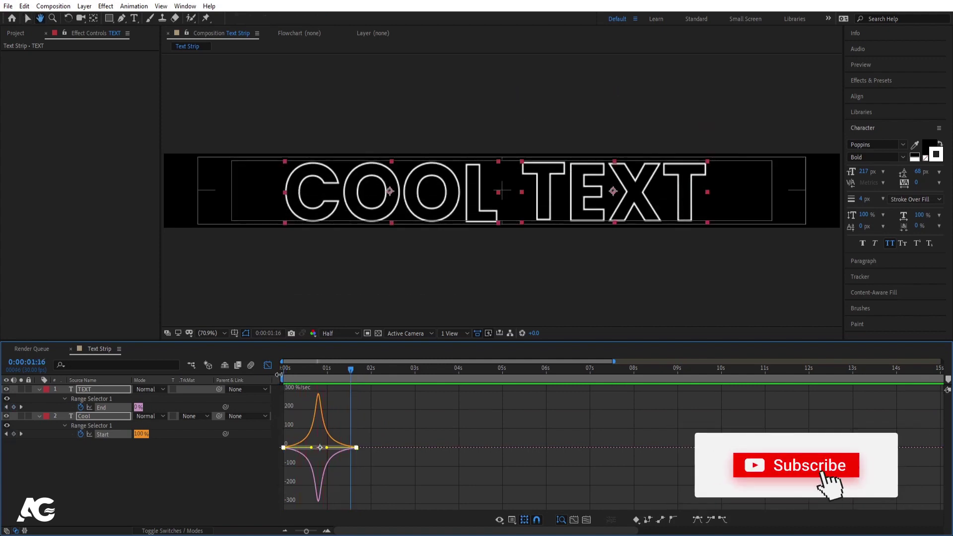
left_click(268, 365)
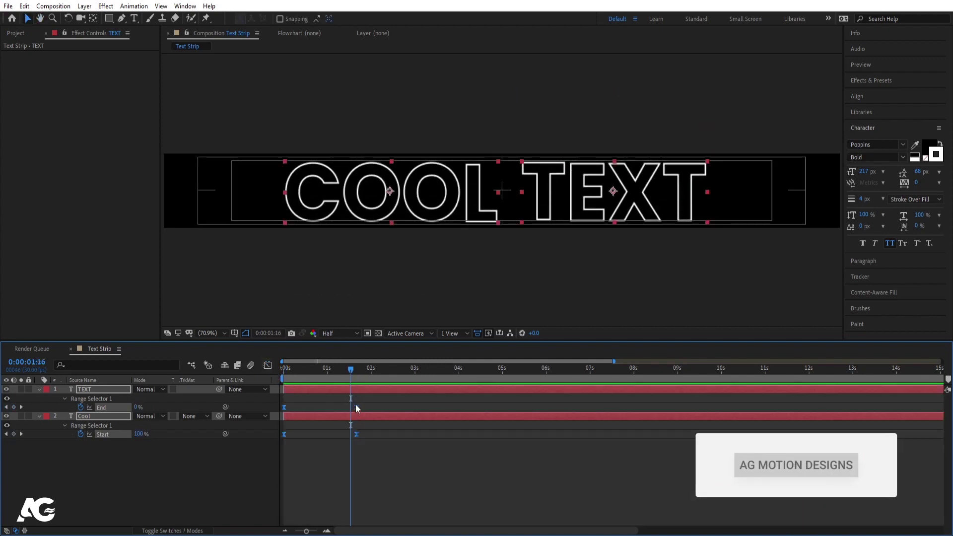
Move the final reveal keyframes to 2:02 and preview
left_click_drag(357, 408, 373, 407)
key("Home")
key("space")
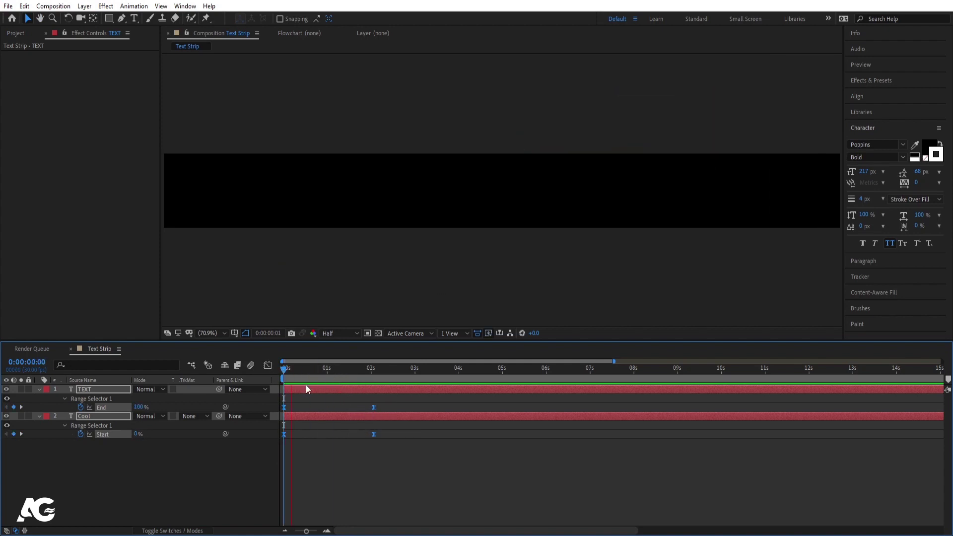
key("space")
left_click(416, 454)
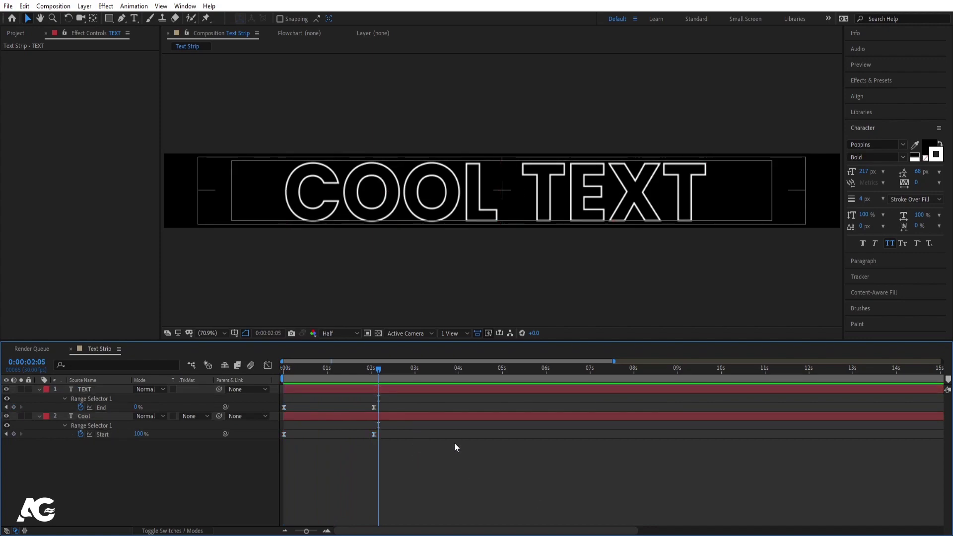
key("j")
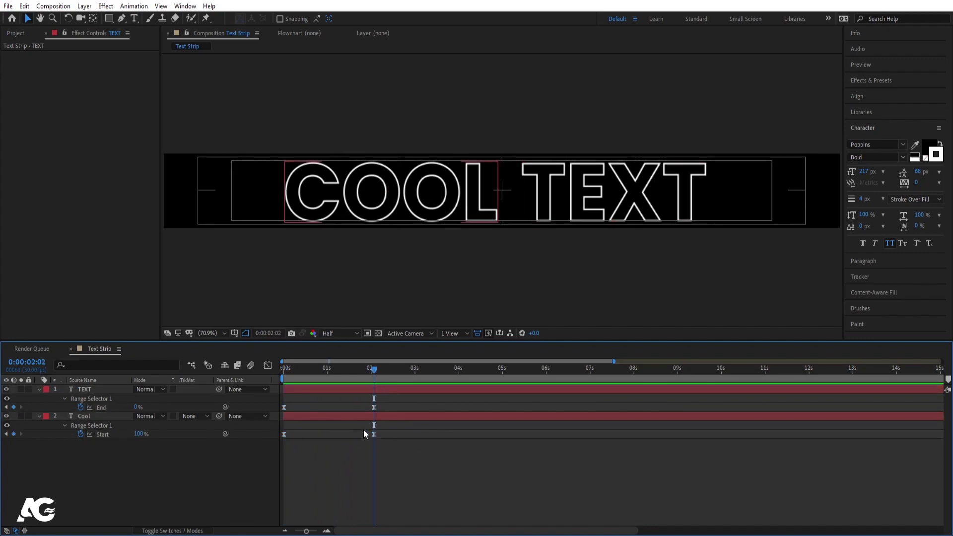
key("ctrl+a")
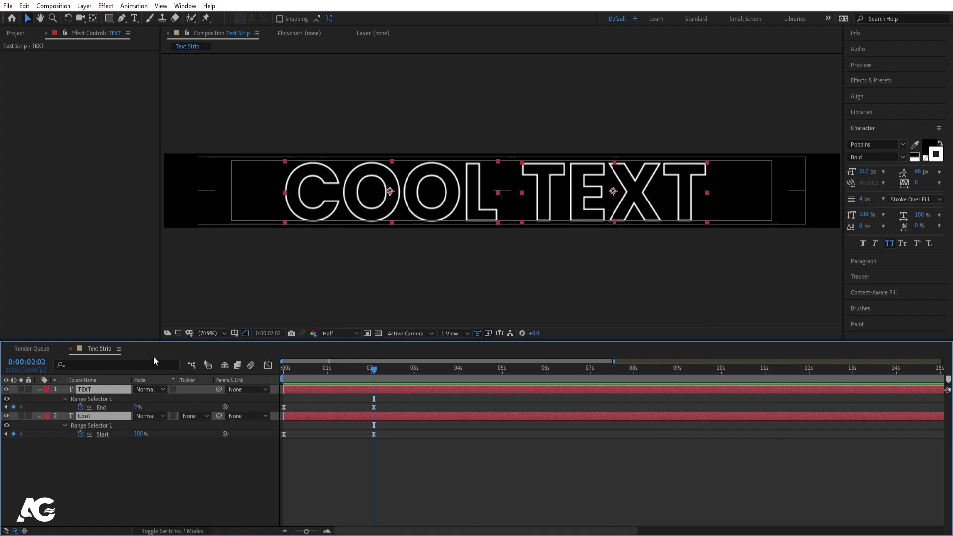
Keyframe Position at 2:02, then at 3:14 slide TEXT left and COOL right
key("p")
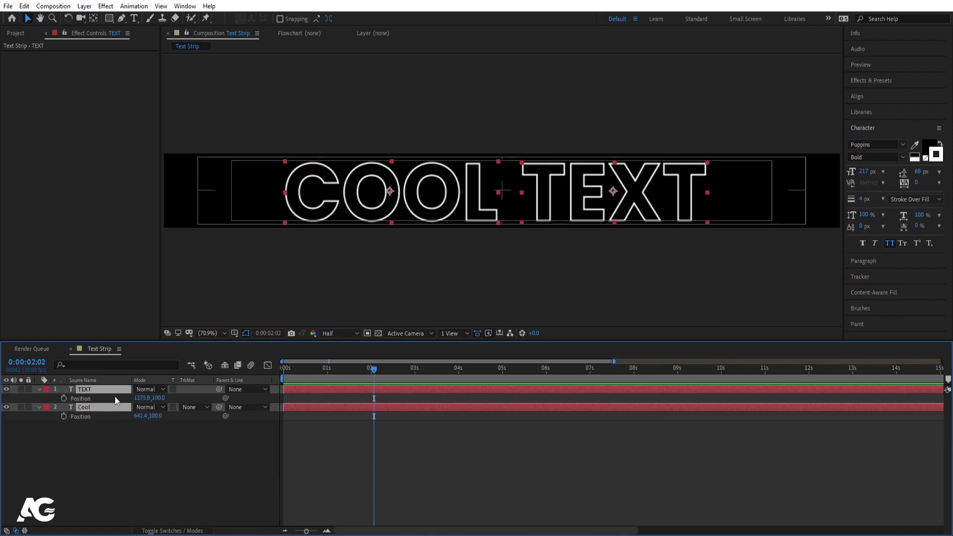
left_click(63, 398)
left_click(434, 368)
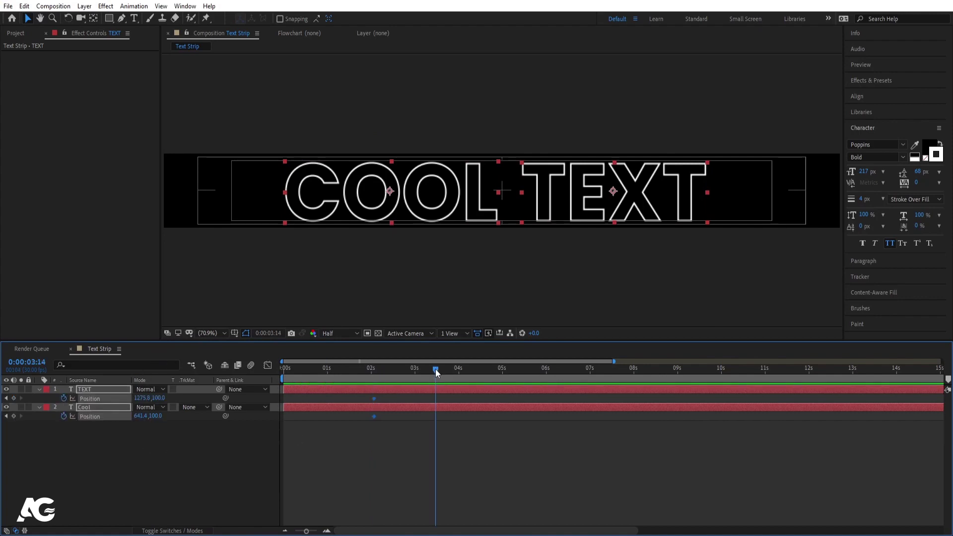
left_click(443, 450)
left_click(447, 396)
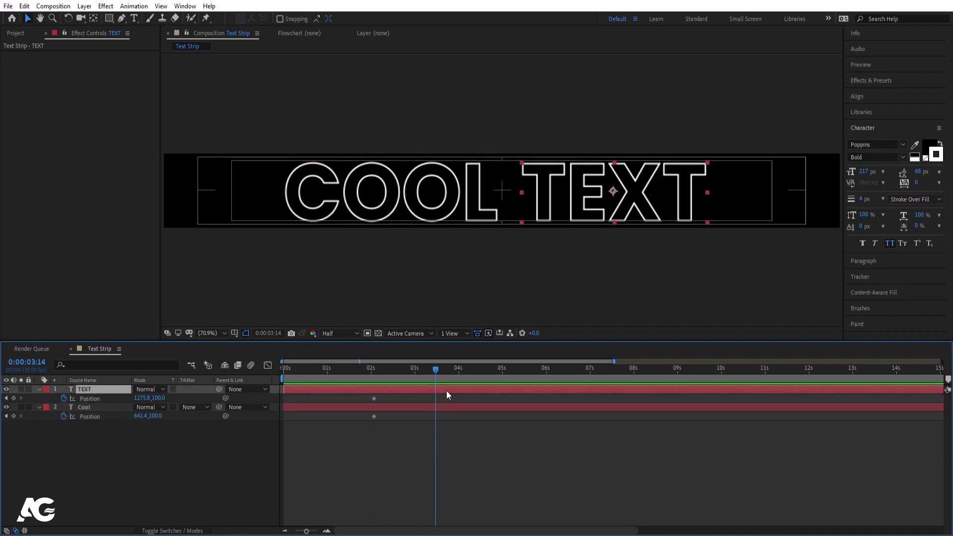
left_click_drag(649, 190, 428, 187)
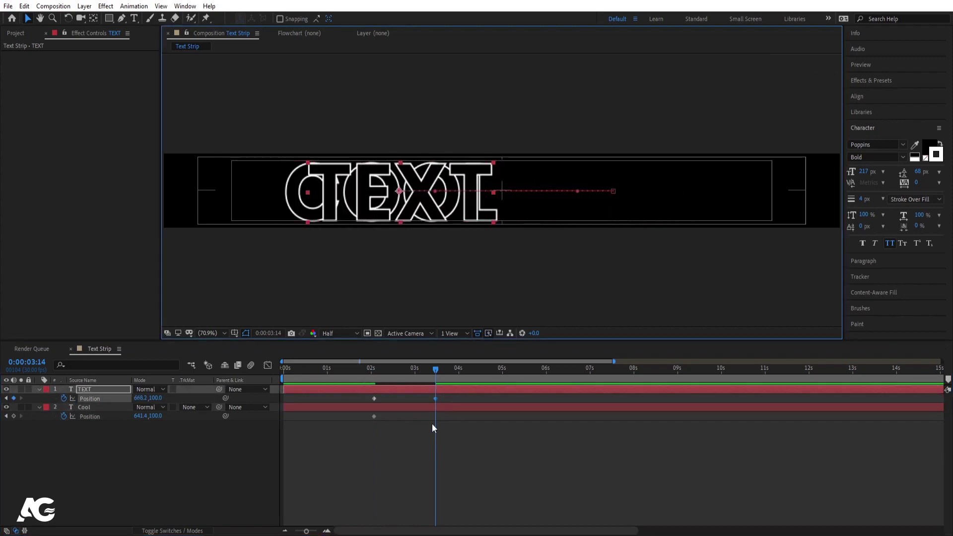
left_click(426, 406)
left_click_drag(445, 193, 681, 196)
left_click(460, 458)
Sharpen the swap's ease influence in the Graph Editor and preview
left_click_drag(478, 478, 325, 356)
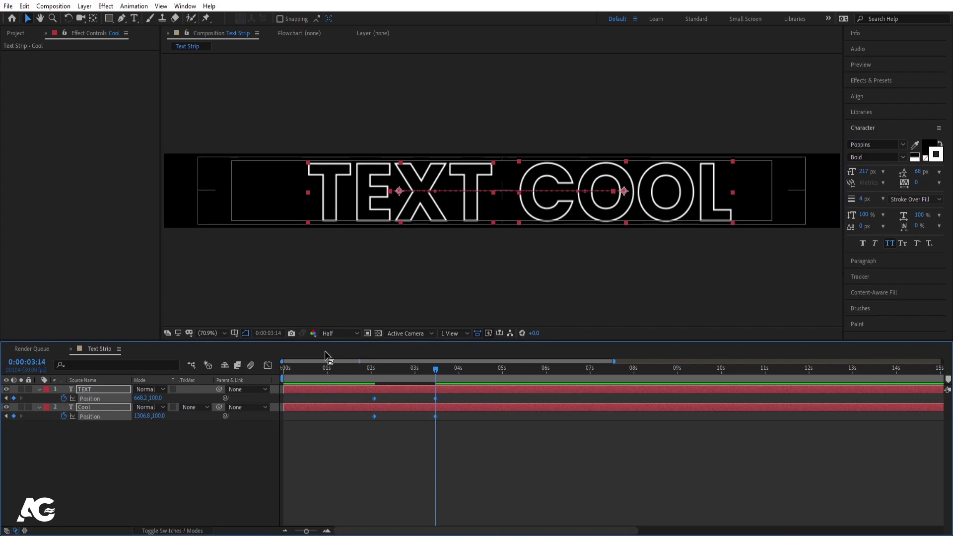
left_click(267, 366)
left_click_drag(504, 511, 309, 362)
left_click_drag(425, 498, 395, 500)
left_click(364, 374)
key("space")
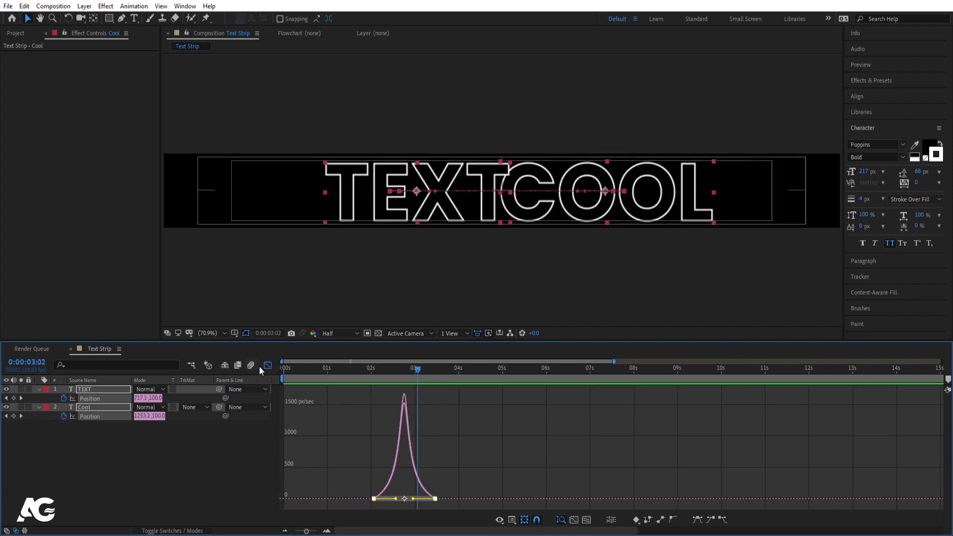
left_click(268, 366)
key("j")
left_click(394, 447)
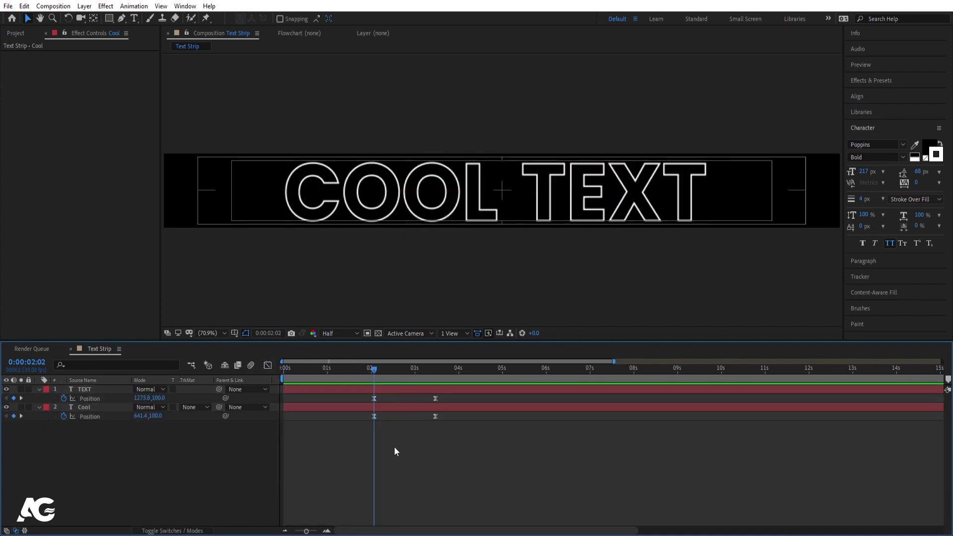
key("u")
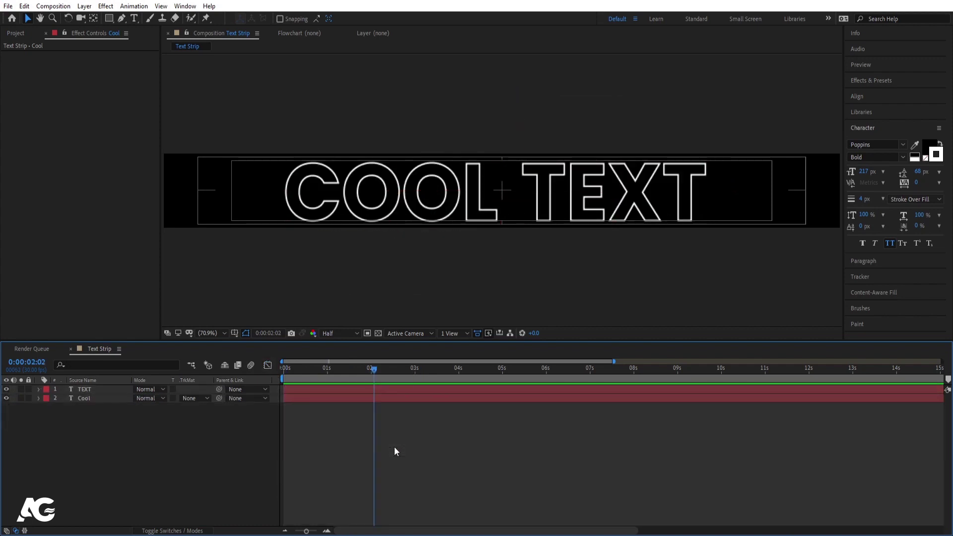
Draw a rectangle shape over COOL and name the layer 'mask'
left_click(110, 19)
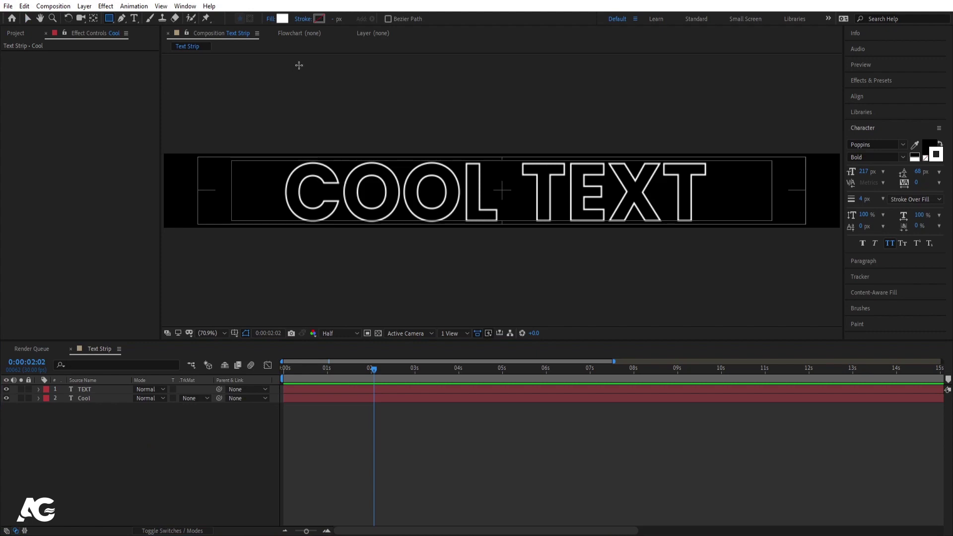
mouse_move(271, 144)
left_mouse_down()
mouse_move(396, 240)
mouse_move(502, 245)
left_mouse_up()
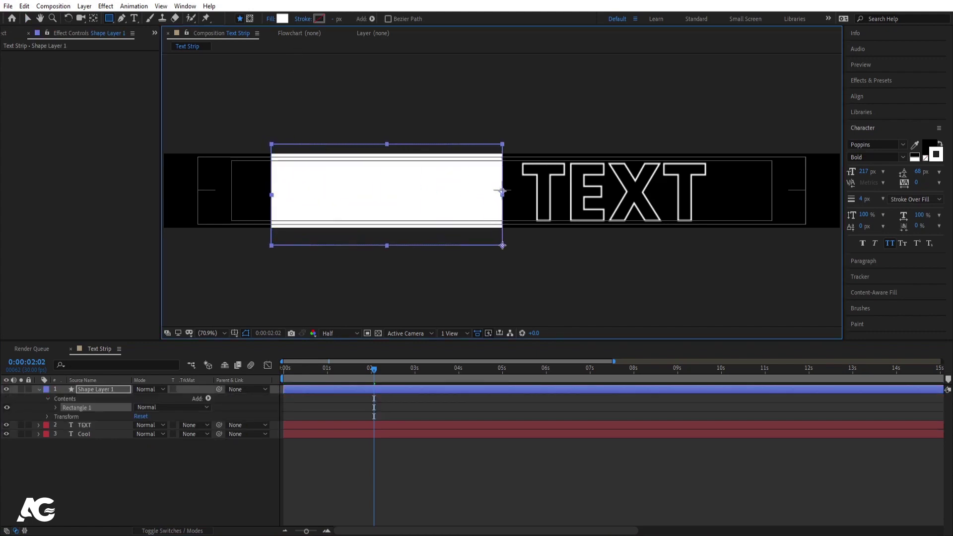
left_click(94, 389)
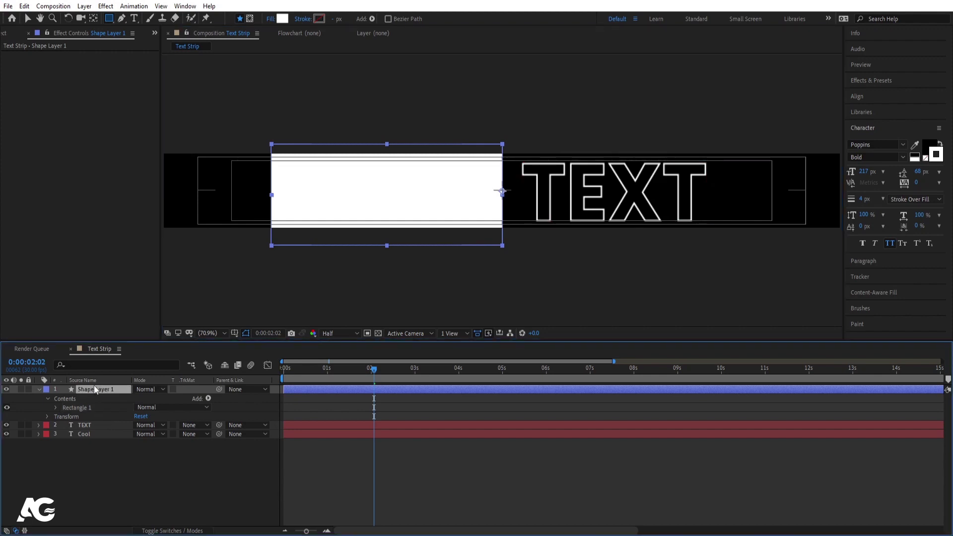
key("Return")
type("mask")
key("Return")
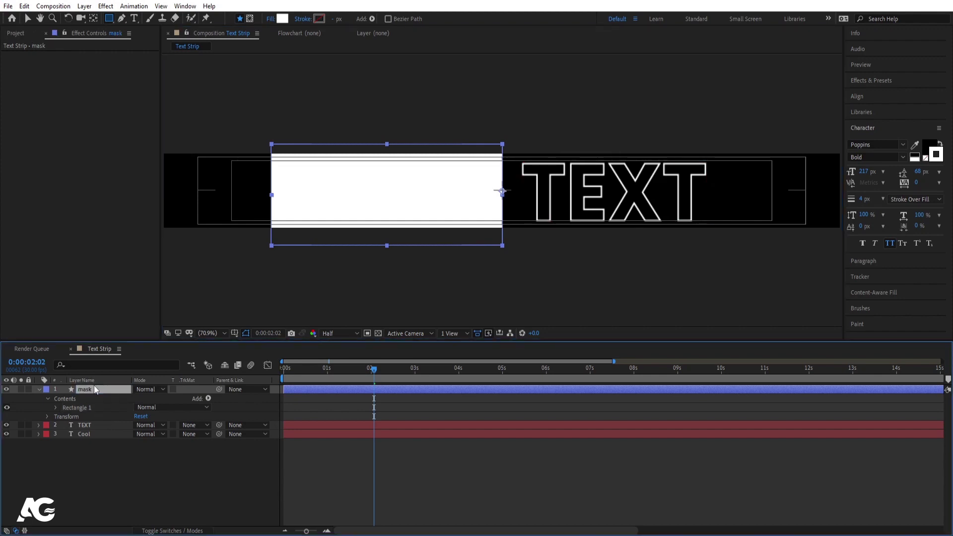
Give TEXT an Alpha Inverted Matte and Cool an Alpha Matte from 'mask 2'
left_click(77, 425)
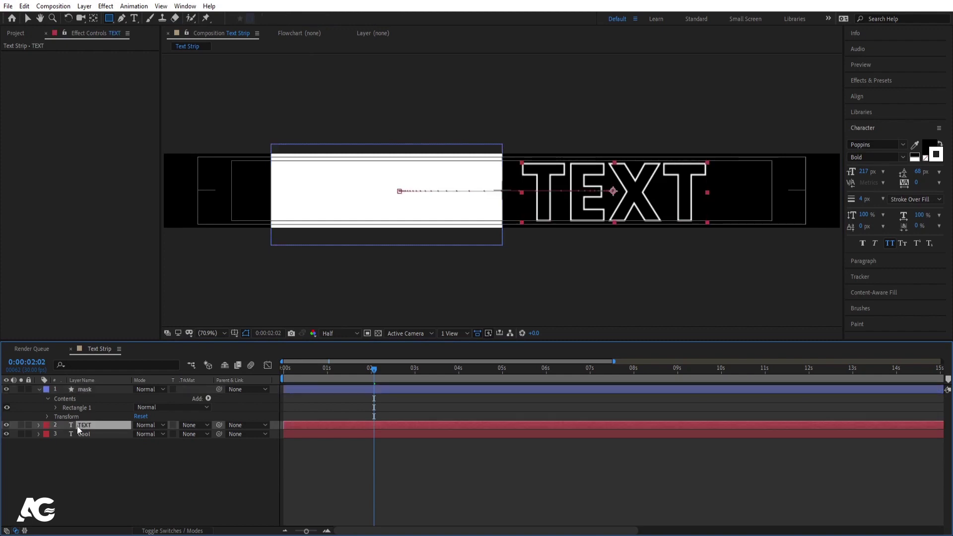
left_click(188, 426)
left_click(210, 464)
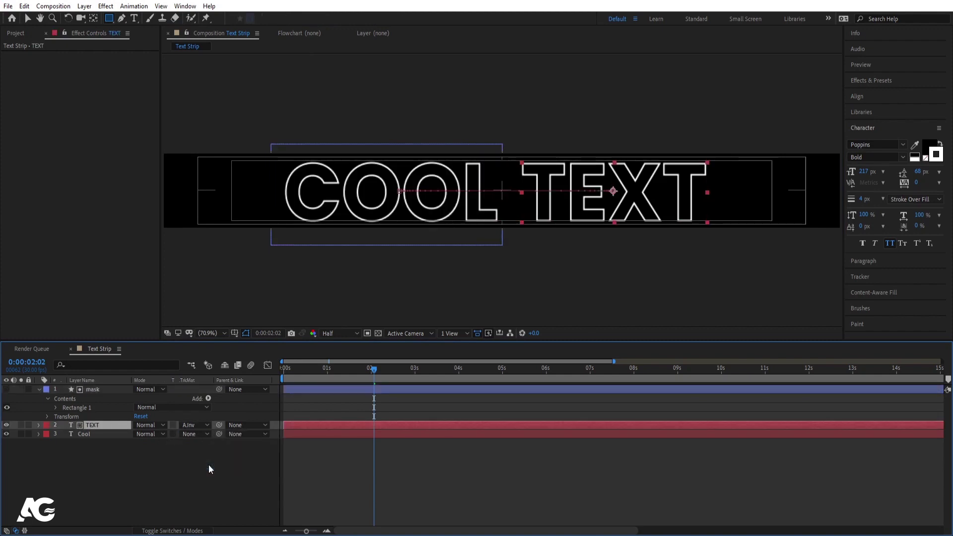
left_click(95, 392)
key("ctrl+d")
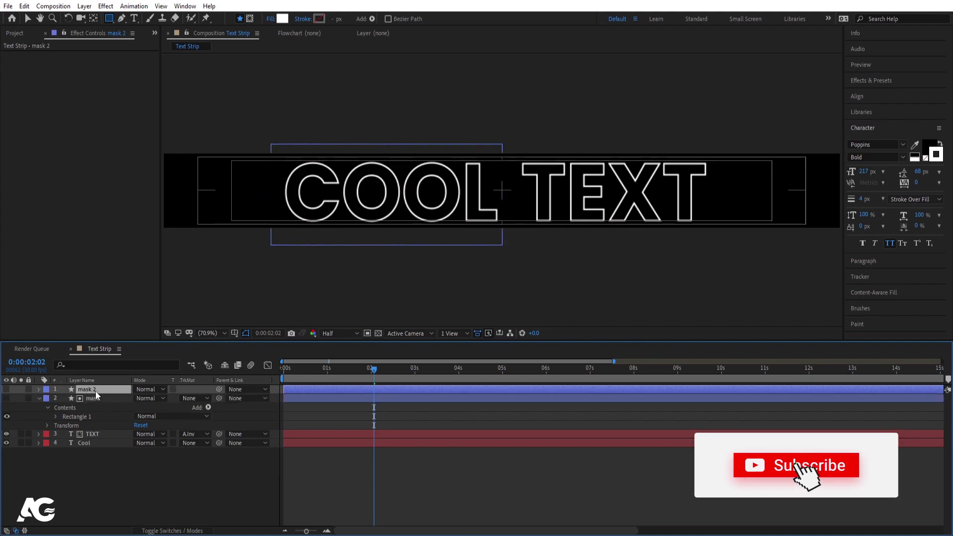
left_click_drag(95, 391, 114, 442)
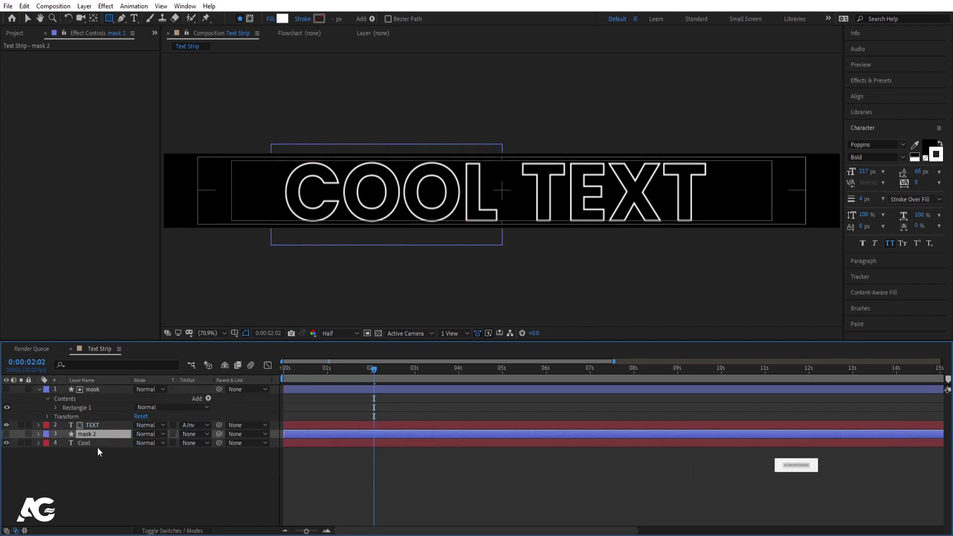
left_click(97, 444)
left_click(186, 443)
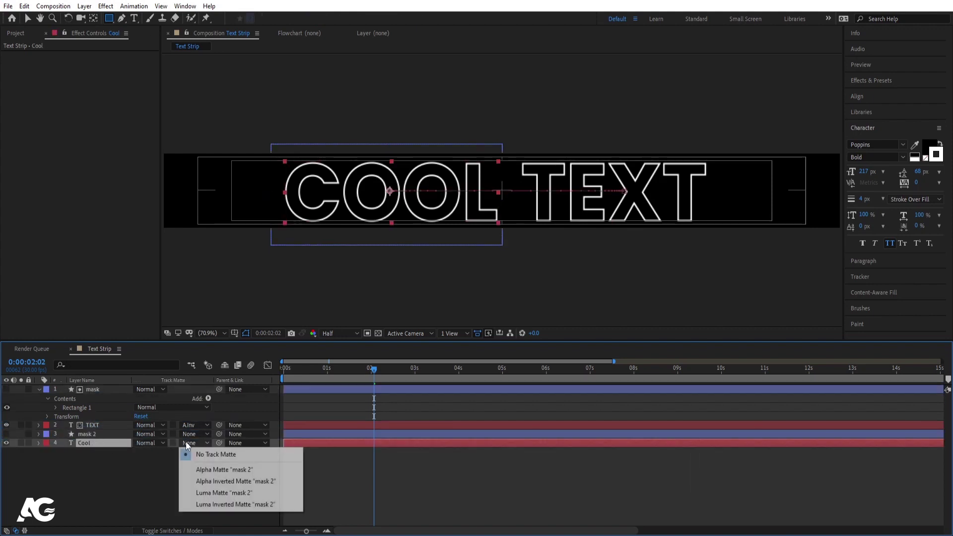
left_click(215, 472)
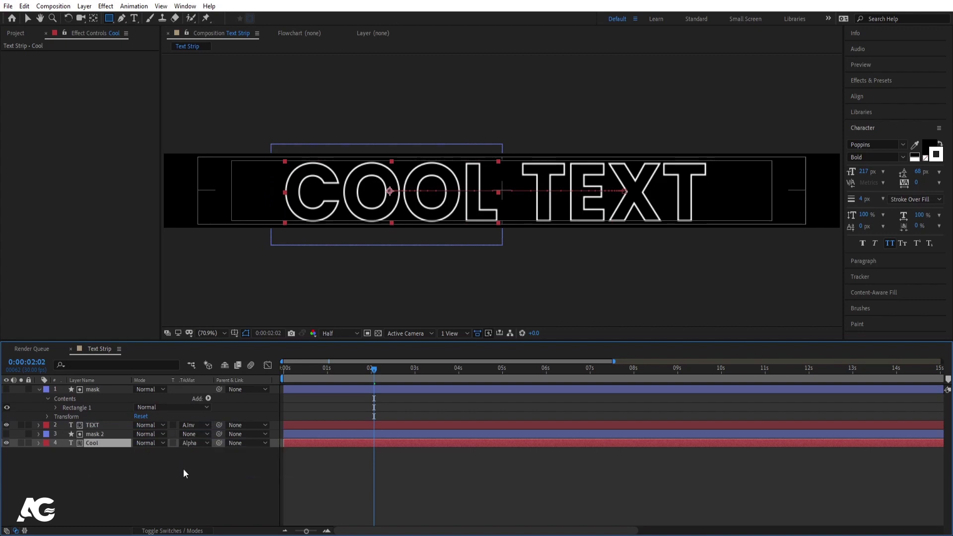
left_click(348, 476)
key("u")
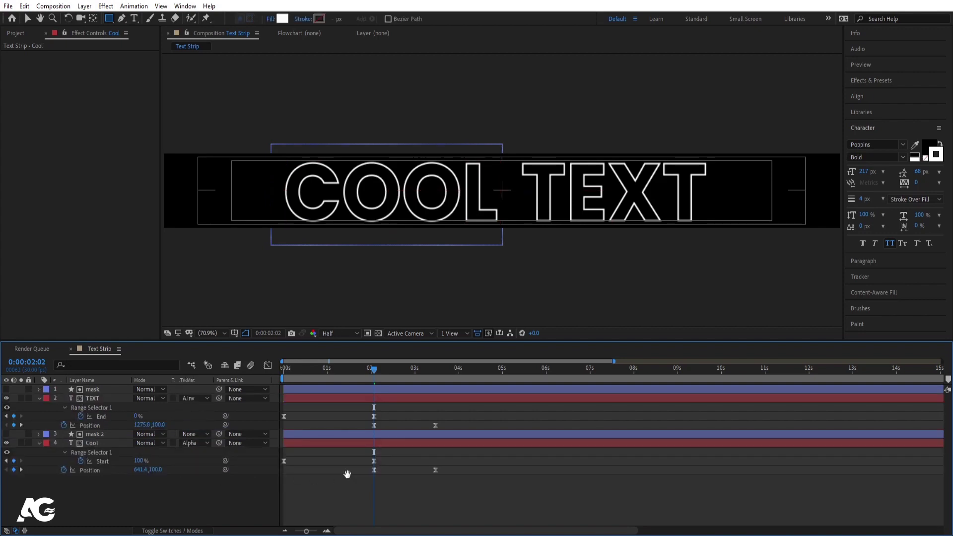
Shift the final Position keyframes of TEXT and Cool later, toward 4 seconds, and preview
key("space")
left_click(377, 370)
key("Home")
left_click_drag(431, 417, 448, 461)
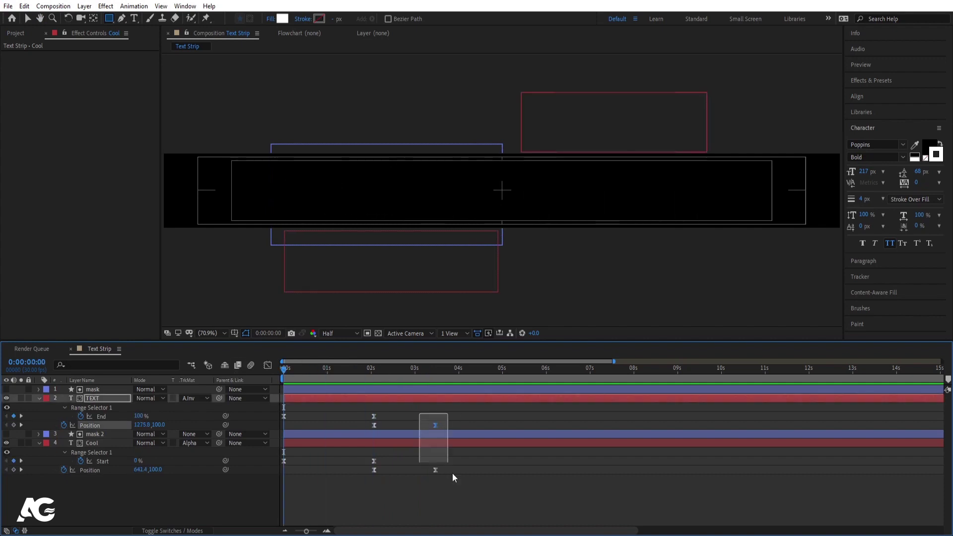
left_click_drag(435, 425, 457, 428)
key("space")
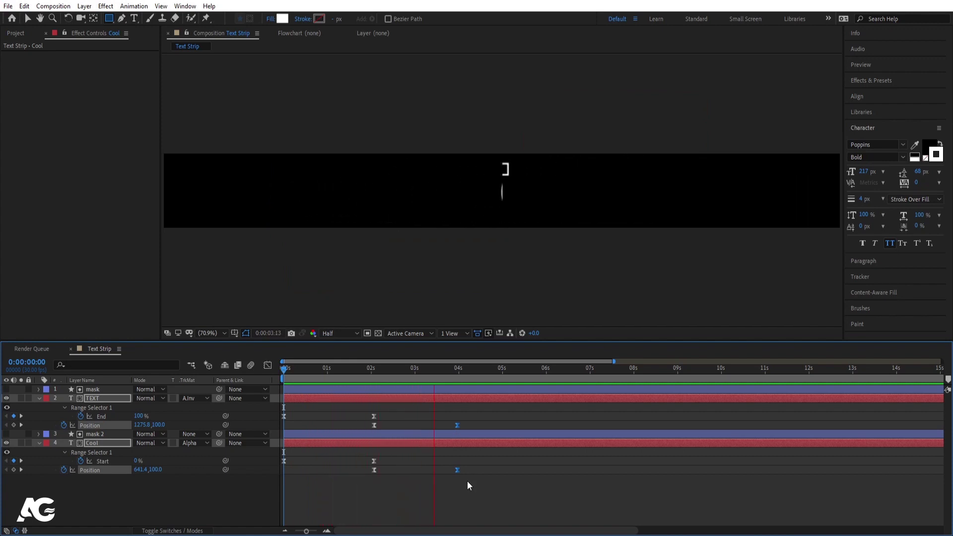
key("space")
Select all four layers and pre-compose them as 'Pre-comp 1'
left_click(344, 488)
key("u")
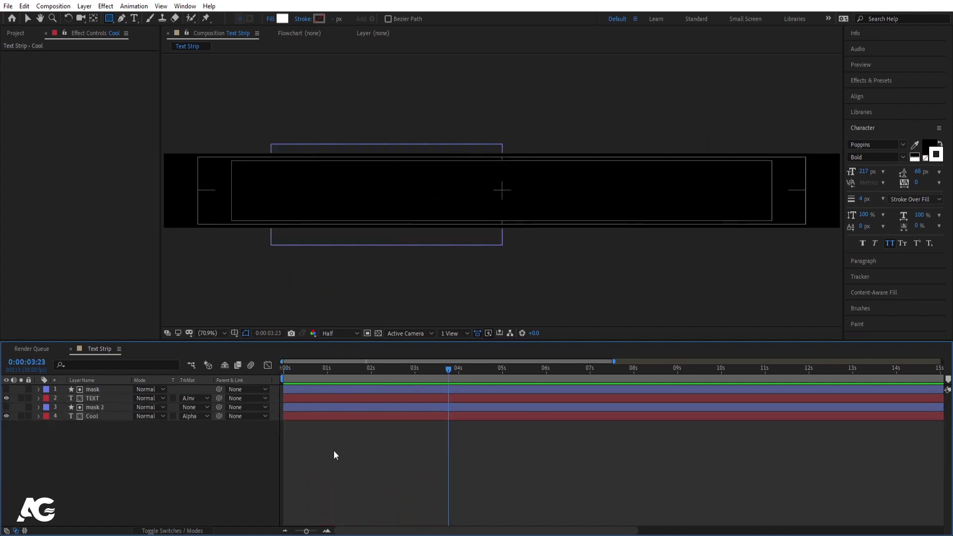
key("ctrl+a")
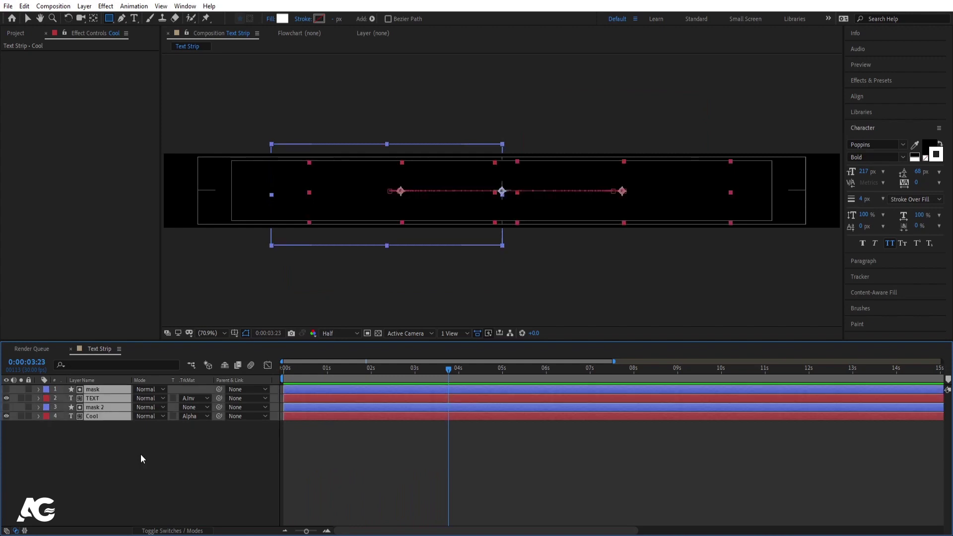
key("ctrl+shift+c")
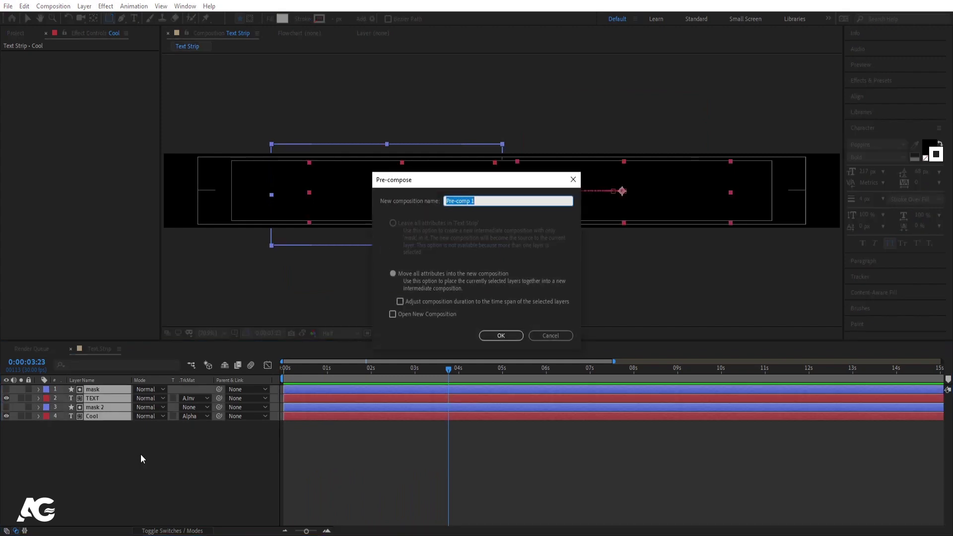
Precompose the four layers as 'Text Animation', duplicate the precomp layer, and rewind to frame 0
type("Tex")
key("Return")
key("ctrl+d")
key("ctrl+d")
key("ctrl+d")
key("ctrl+d")
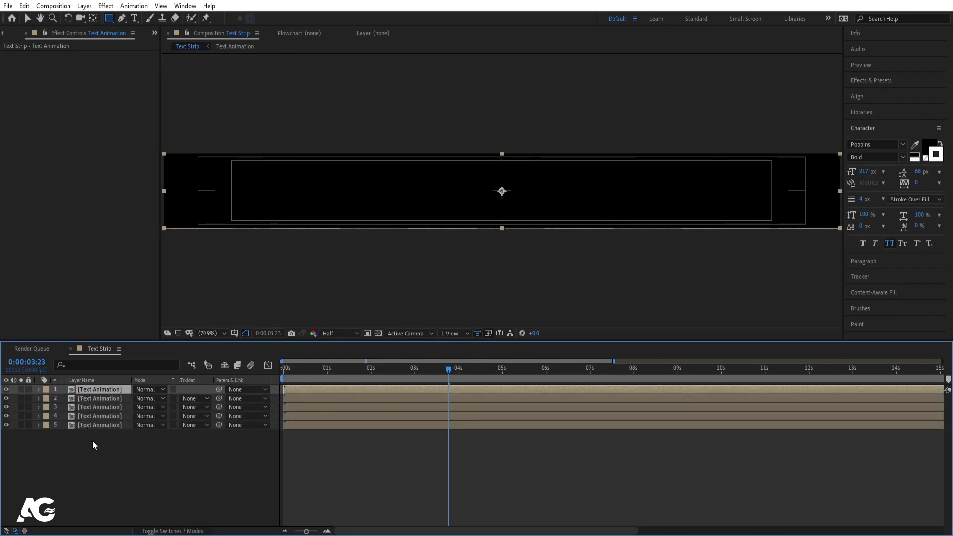
left_click_drag(303, 375, 207, 367)
left_click(85, 428)
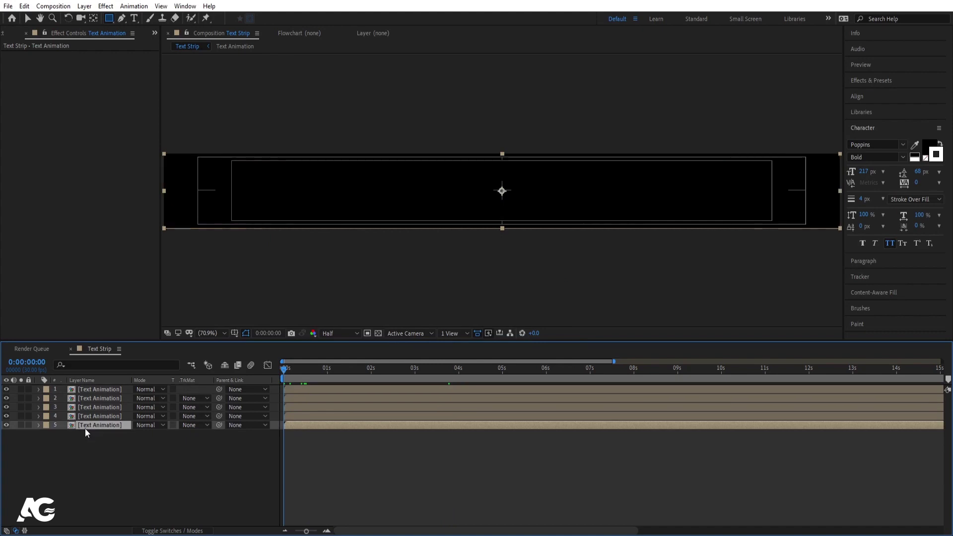
Apply a Fill effect to the bottom Text Animation copy
left_click(865, 83)
left_click(879, 93)
type("fill")
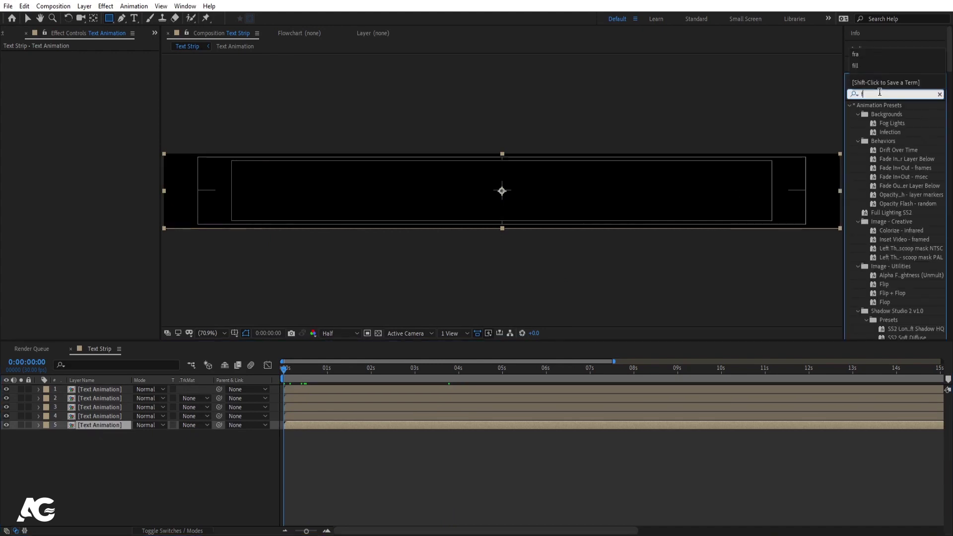
left_click(884, 158)
double_click(884, 158)
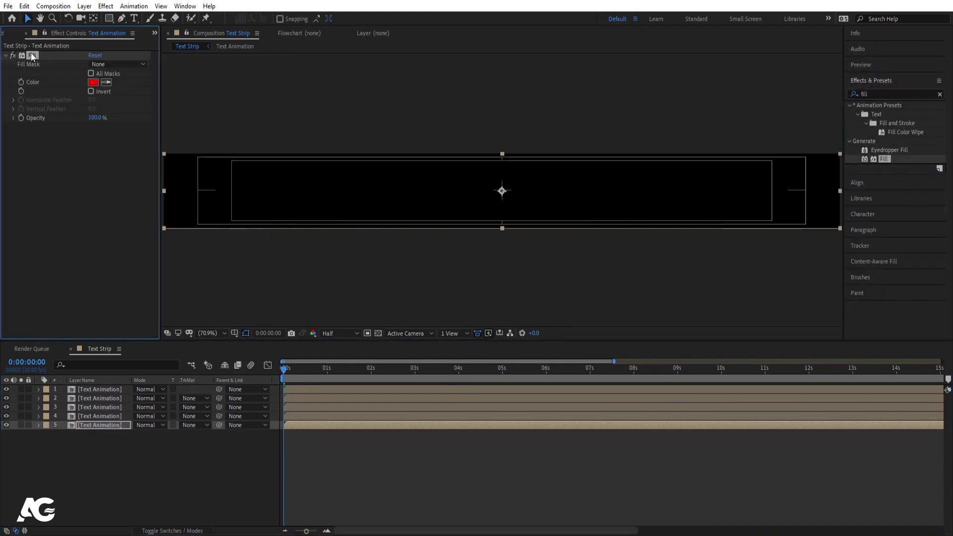
Give the fourth Text Animation layer a green Fill
left_click(99, 416)
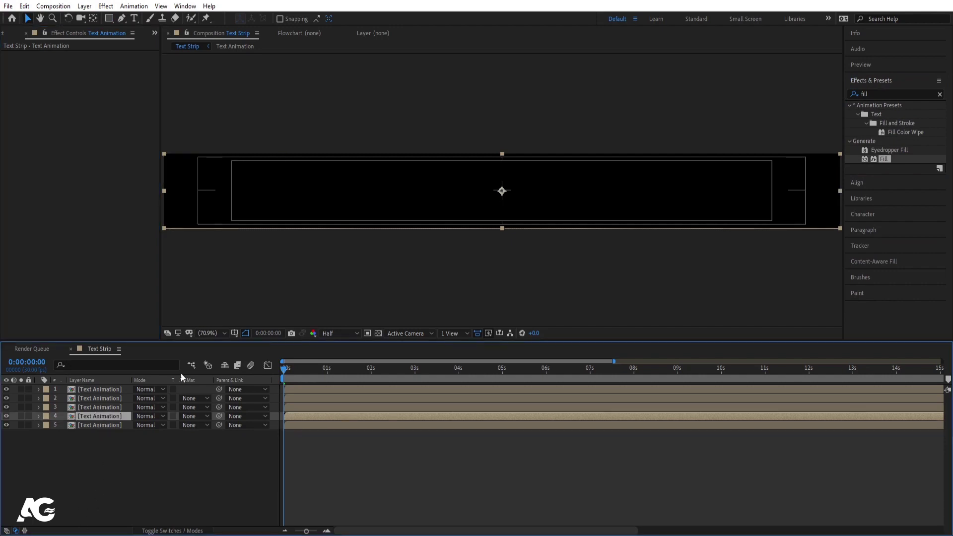
double_click(884, 158)
left_click(94, 83)
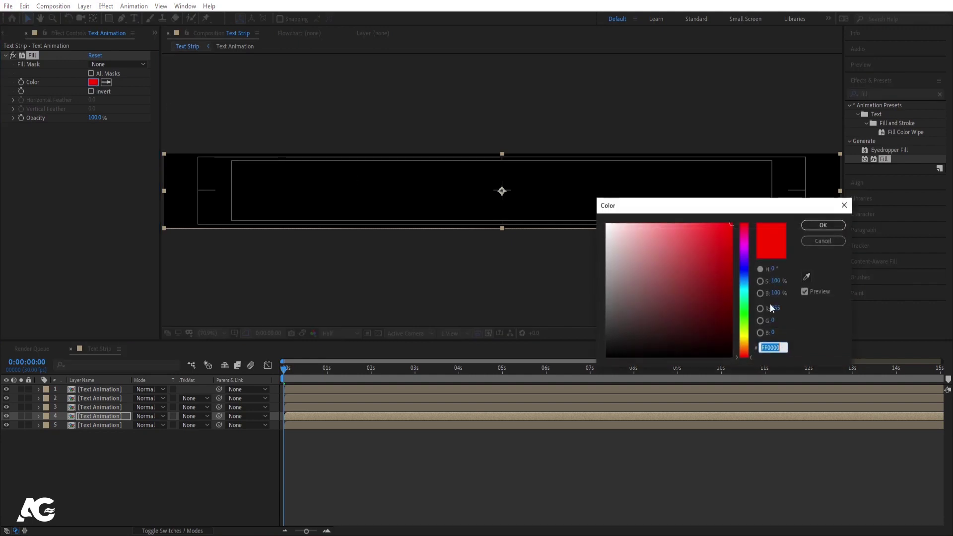
left_click(744, 317)
left_click(806, 227)
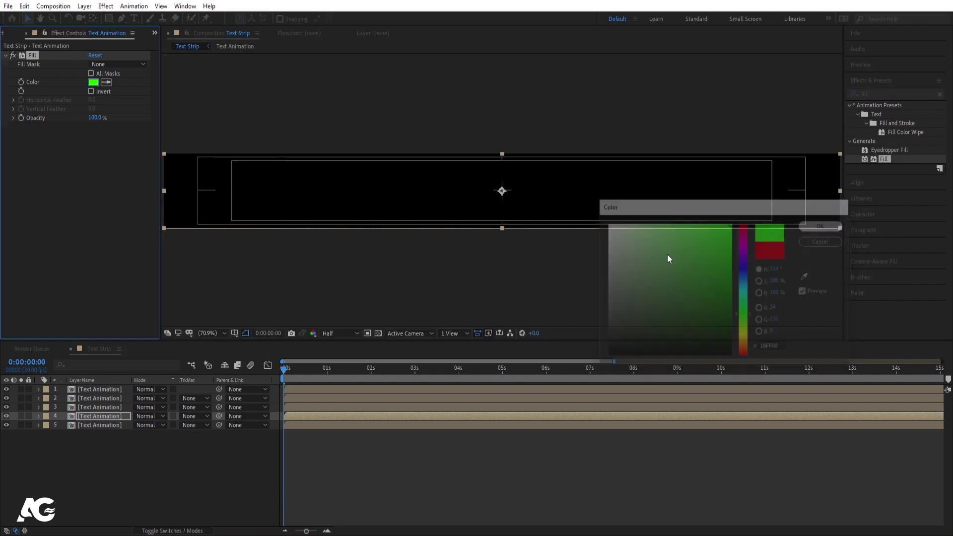
Give the third Text Animation layer a blue Fill
left_click(97, 408)
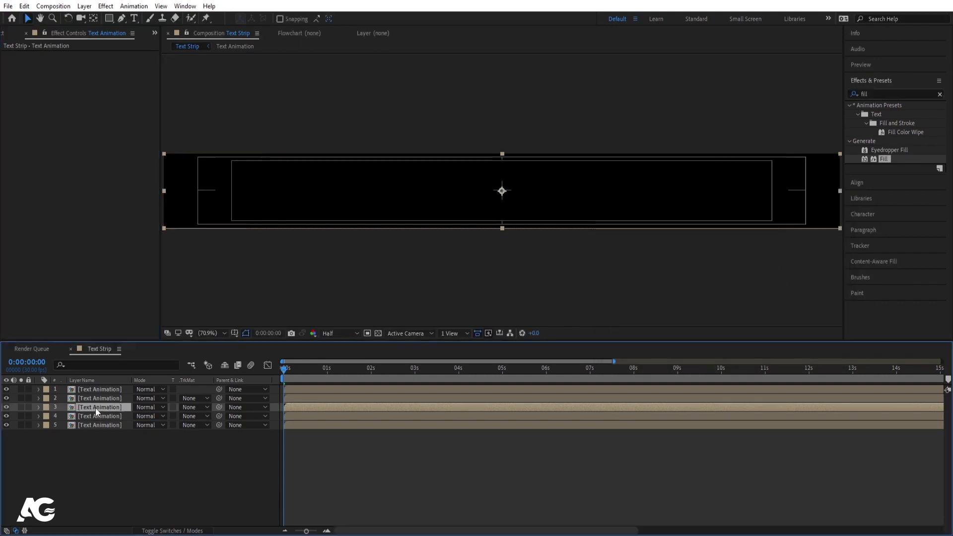
double_click(887, 158)
left_click(93, 83)
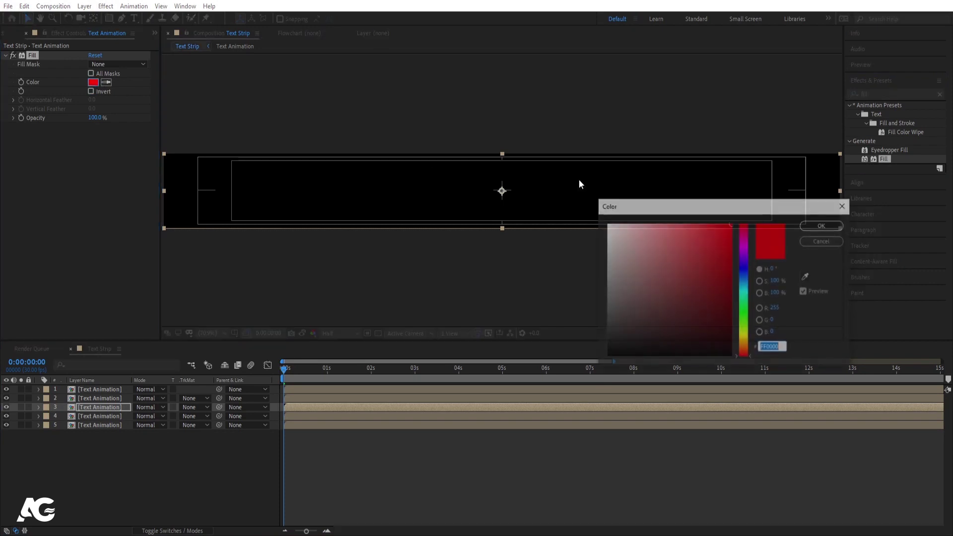
left_click(743, 276)
left_click(822, 226)
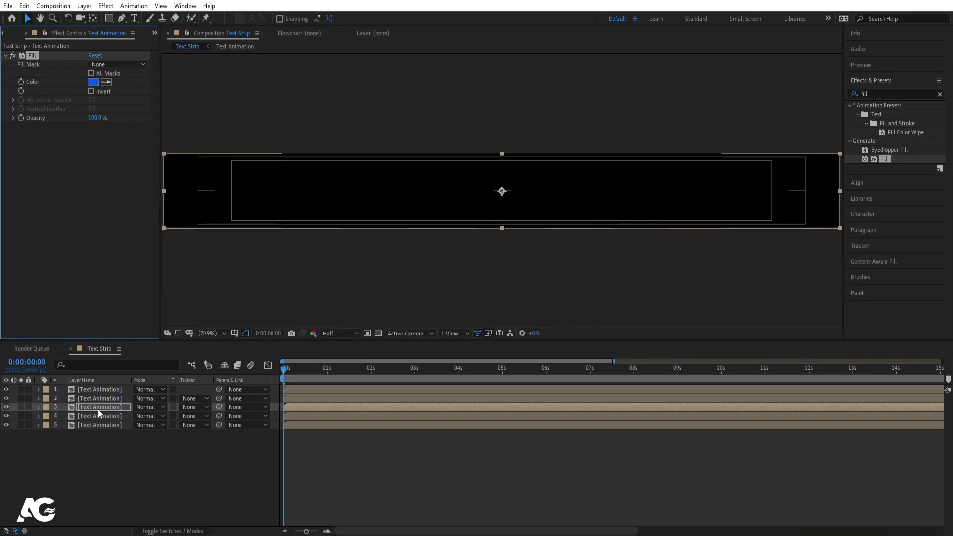
Apply Find Edges with Invert to the second Text Animation layer
left_click(96, 389)
left_click(97, 398)
left_click(882, 92)
type("find")
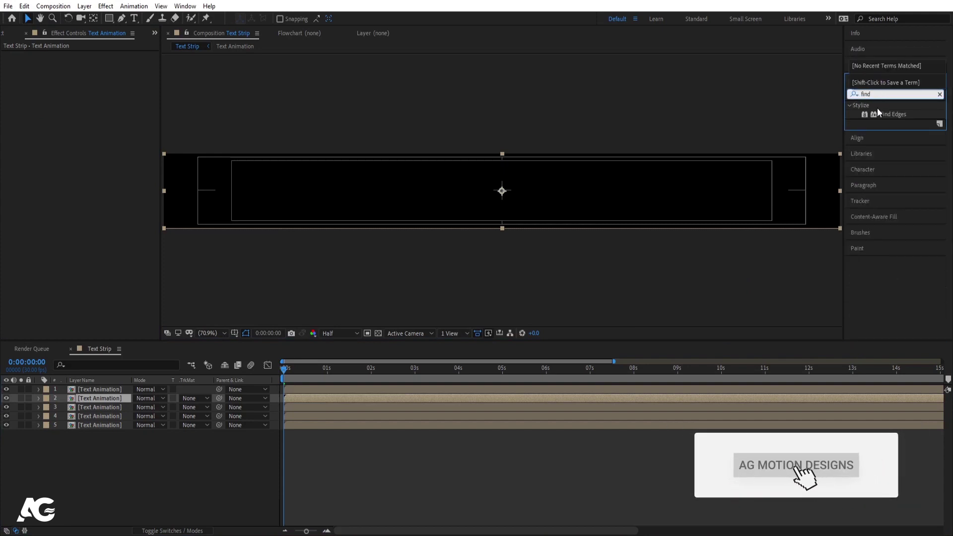
double_click(895, 112)
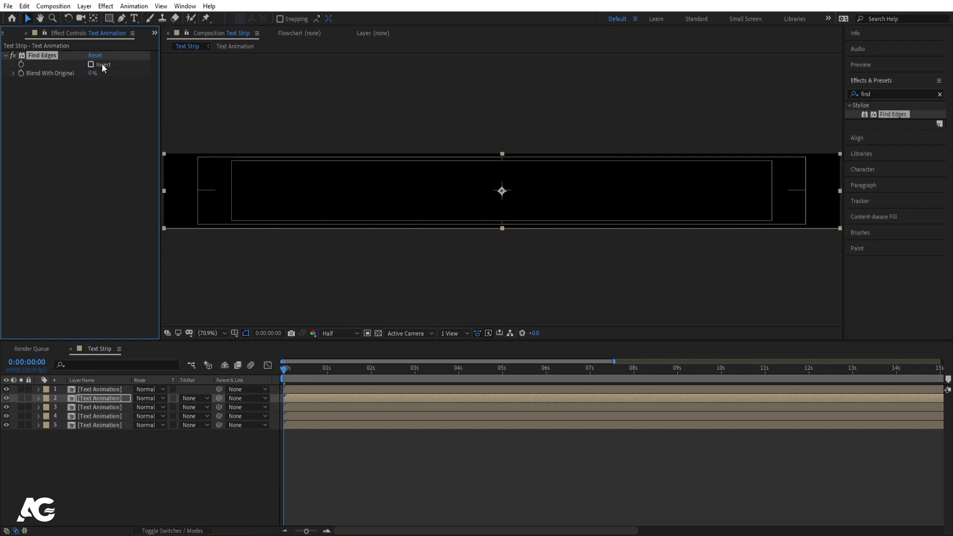
left_click(320, 450)
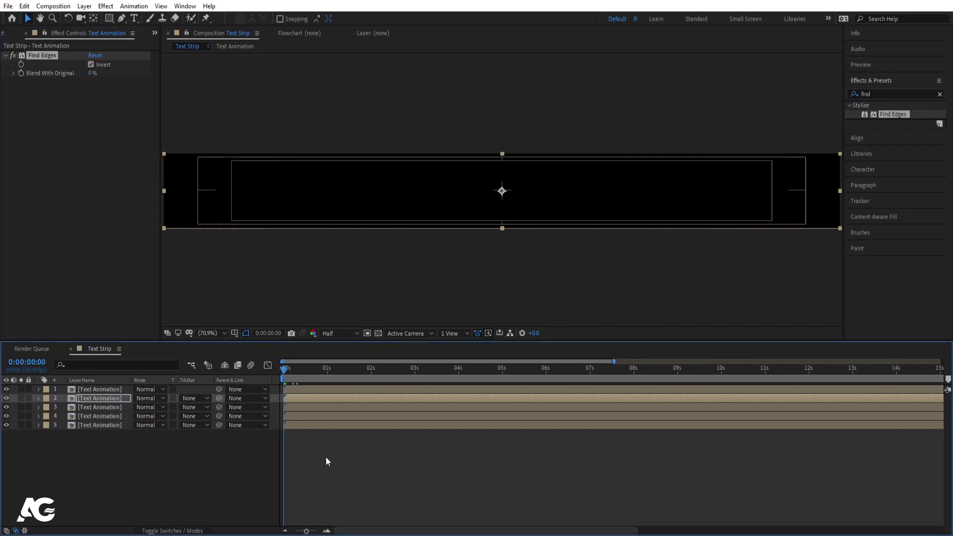
Zoom the timeline, set the time to frame 5, and select the green fourth layer
key("=")
left_click(313, 377)
key("=")
key("minus")
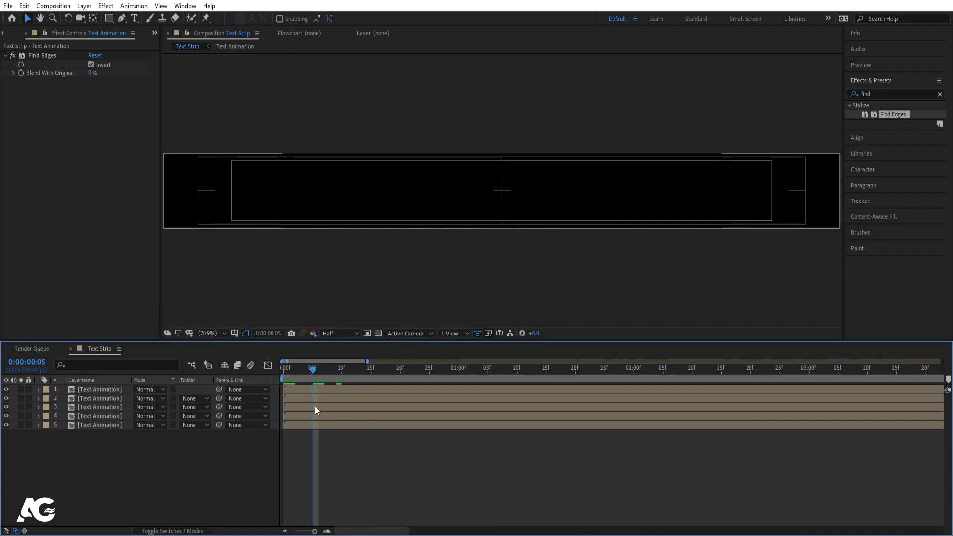
left_click(303, 418)
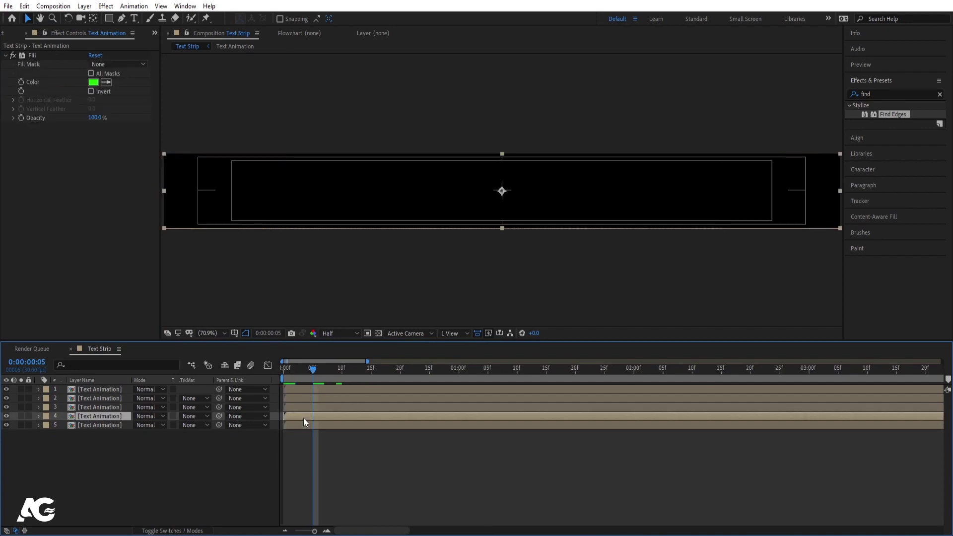
Trim layers 3, 2 and 1 to start at frames 10, 15 and 20
left_click(341, 371)
left_click(337, 404)
key("alt+bracketleft")
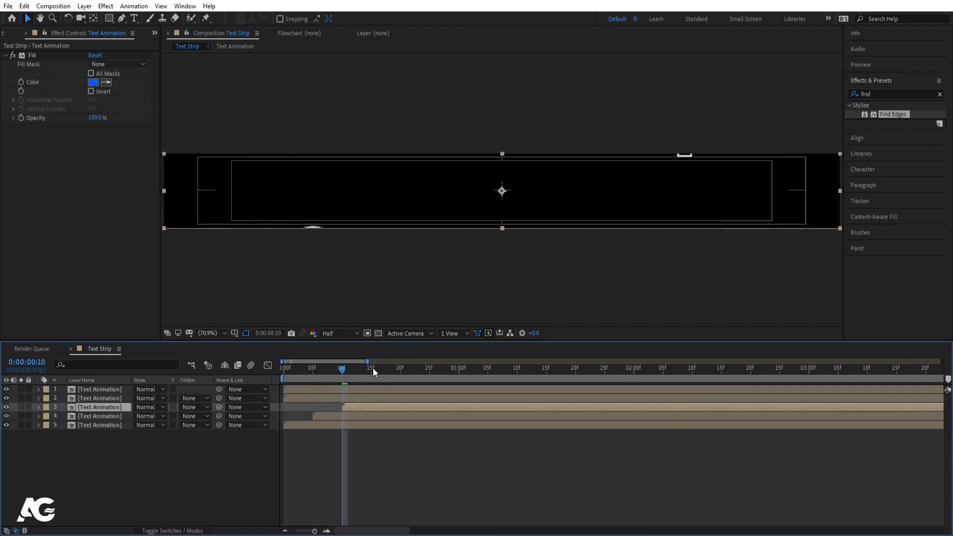
left_click(373, 367)
left_click(373, 399)
key("alt+bracketleft")
left_click(402, 368)
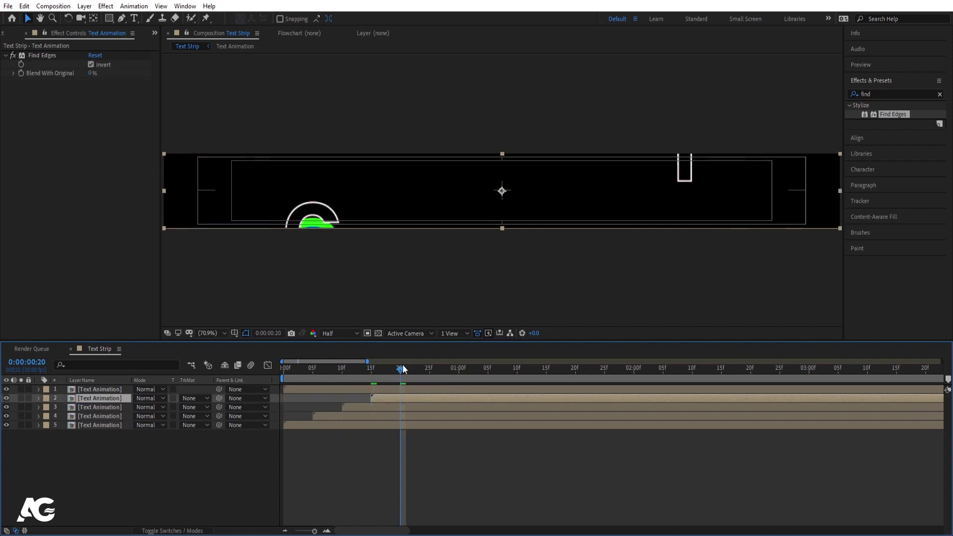
left_click(398, 389)
key("alt+bracketleft")
Preview the staggered echo animation from frame 0
left_click(282, 379)
key("space")
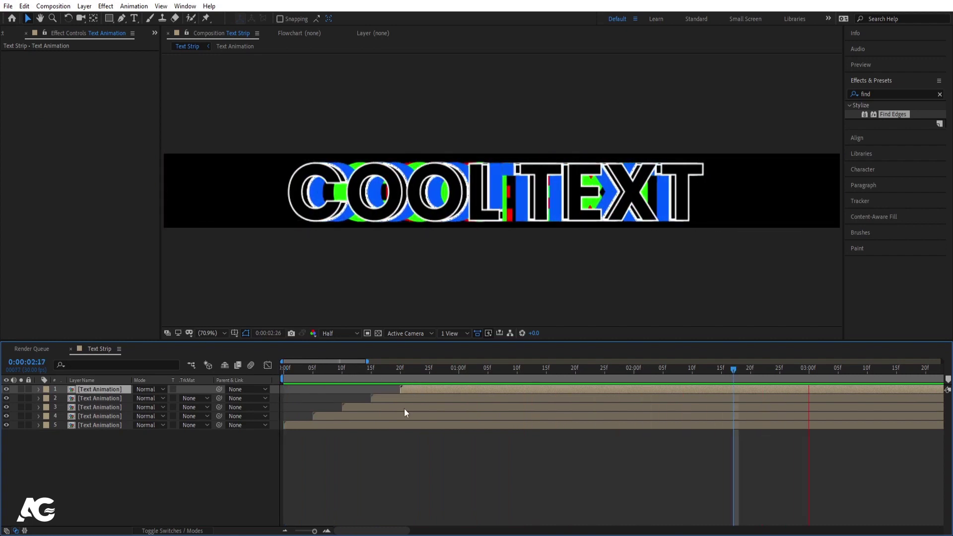
key("space")
key("minus")
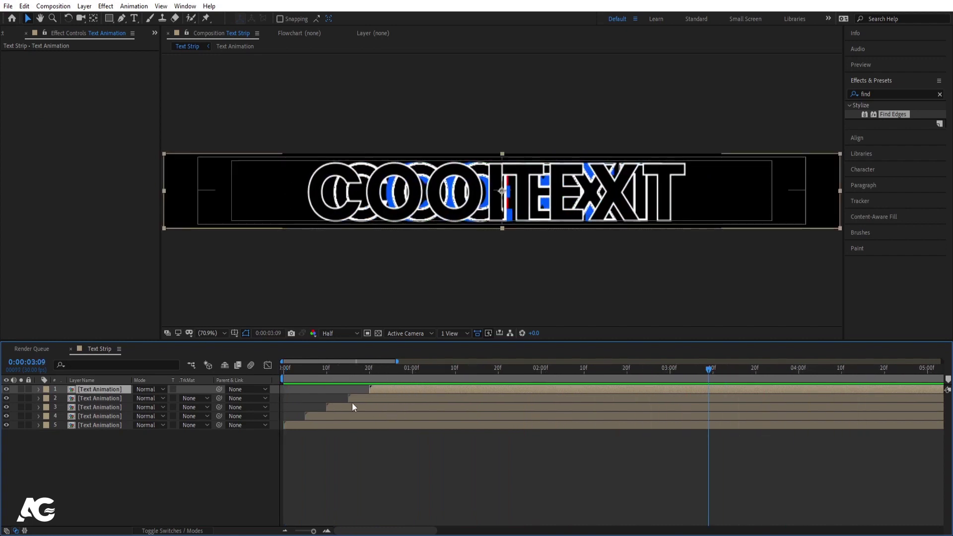
left_click(96, 398)
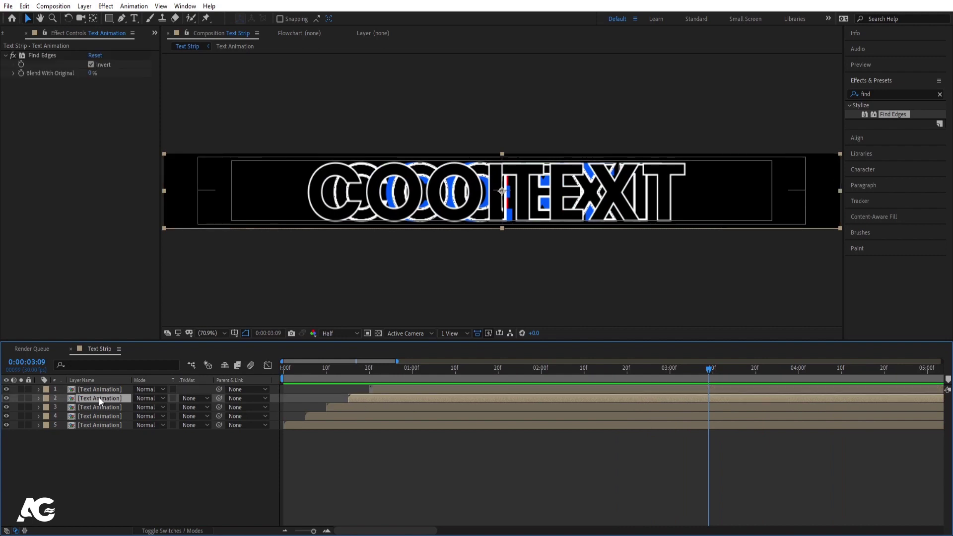
Delete the extra text layer and move the top layer to start at frame 15
key("Delete")
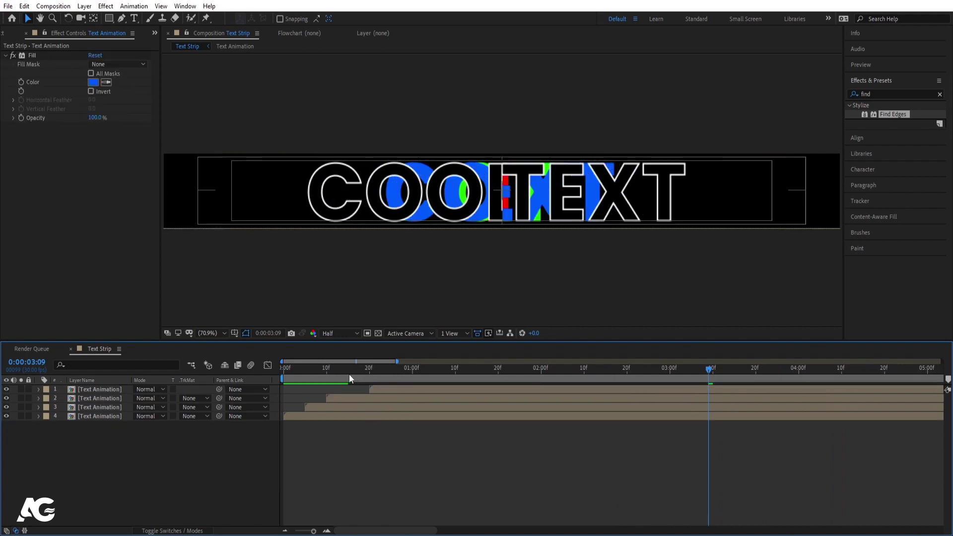
left_click(350, 373)
left_click(383, 387)
key("bracketleft")
key("space")
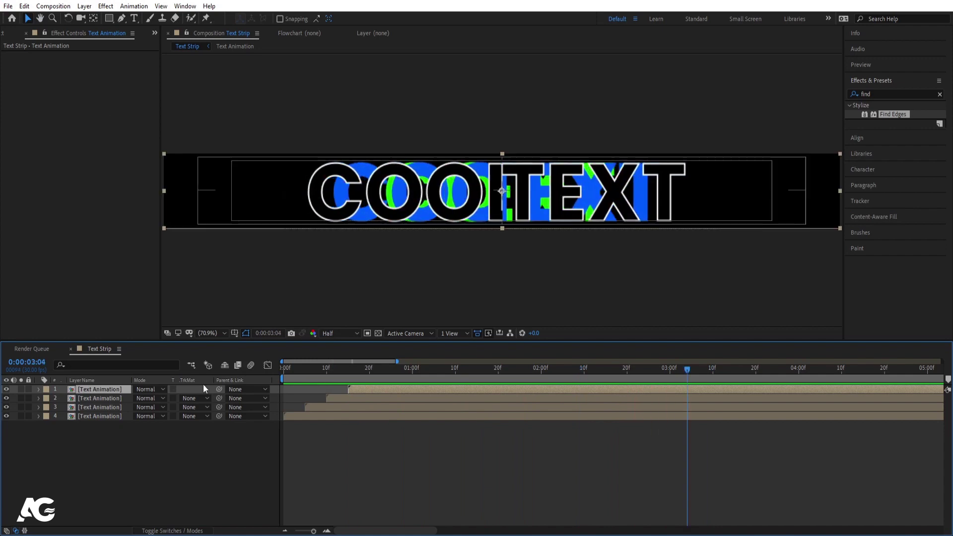
Set the lower three Text Animation layers to Screen blending and preview from the start
left_click(109, 396)
left_click(98, 415, "shift")
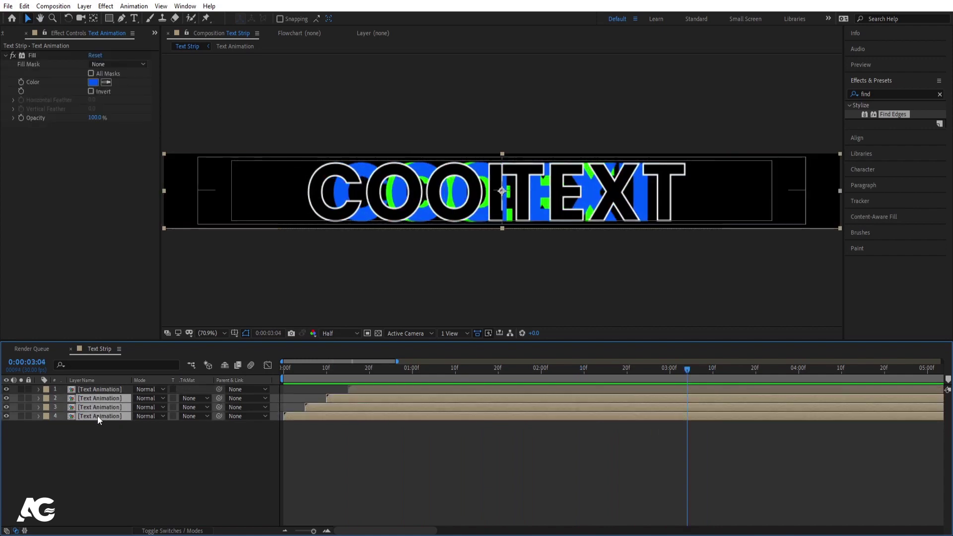
left_click(146, 389)
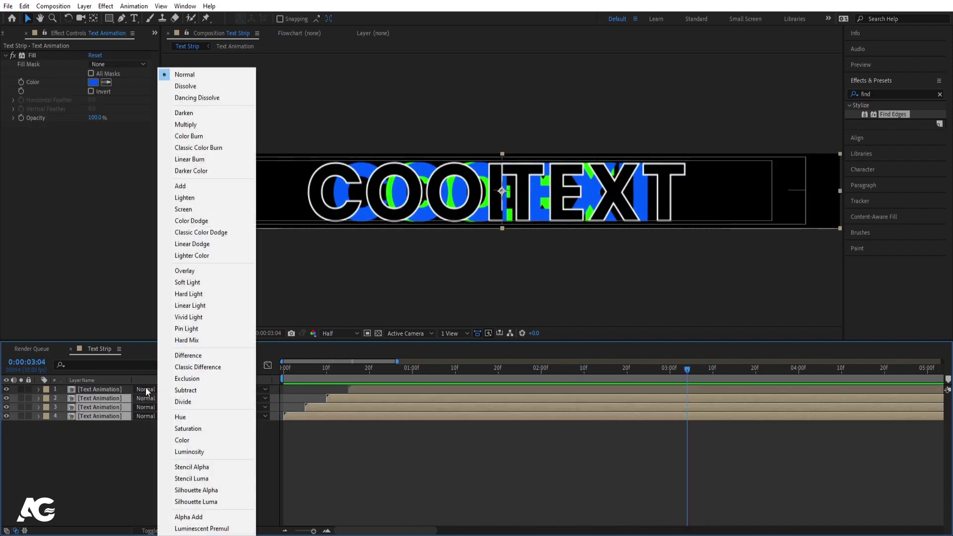
left_click(183, 209)
left_click_drag(311, 370, 251, 368)
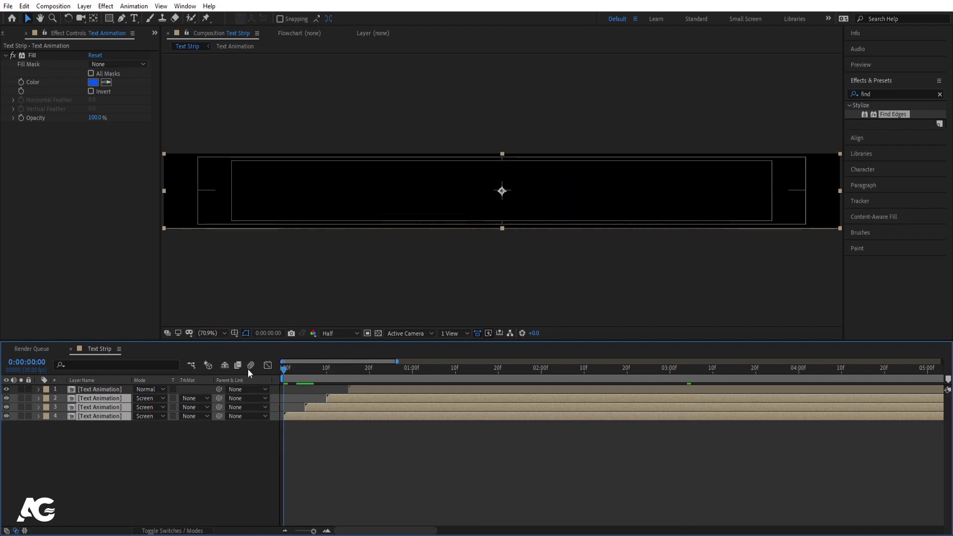
key("space")
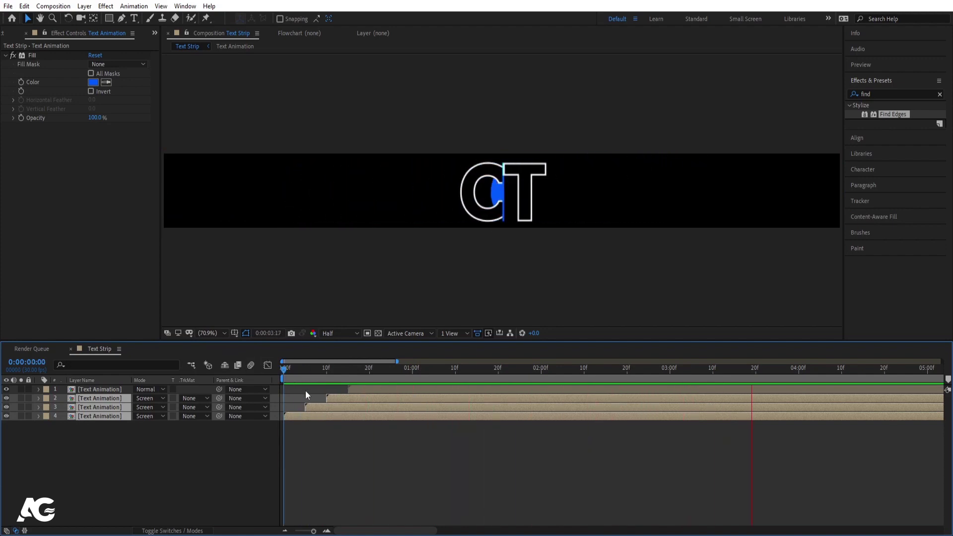
left_click(139, 469)
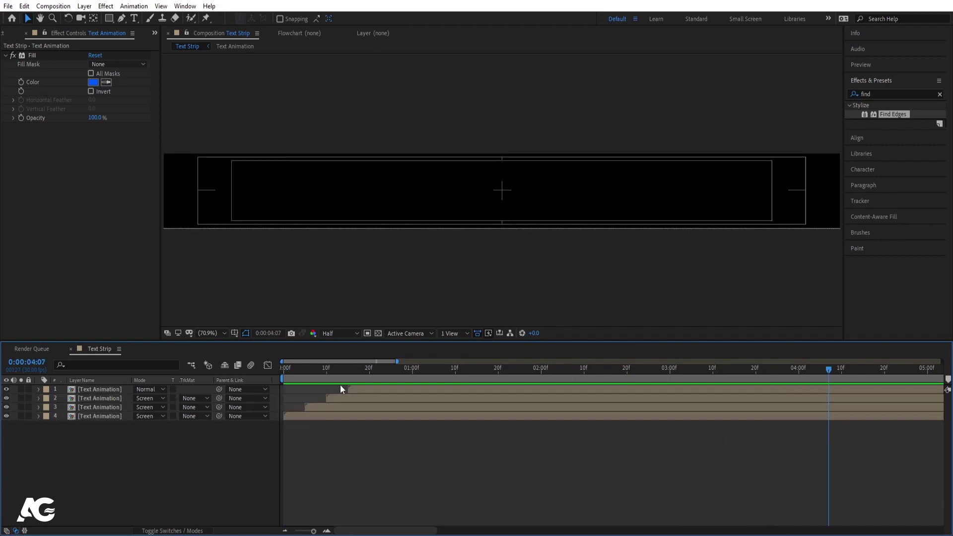
Create a 'Main Animation' composition with height 1080, then go back to Text Strip
key("ctrl+k")
type("Main Animation")
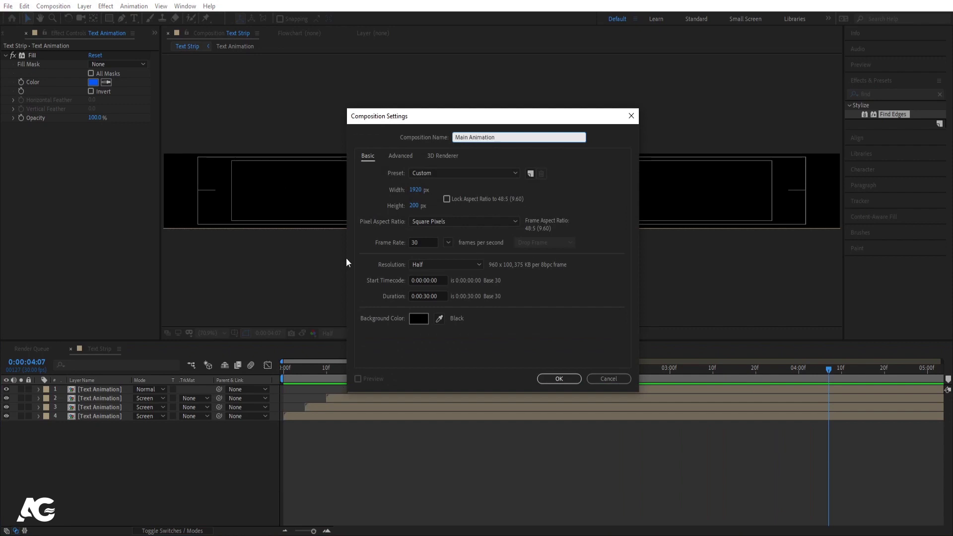
left_click(415, 205)
type("1")
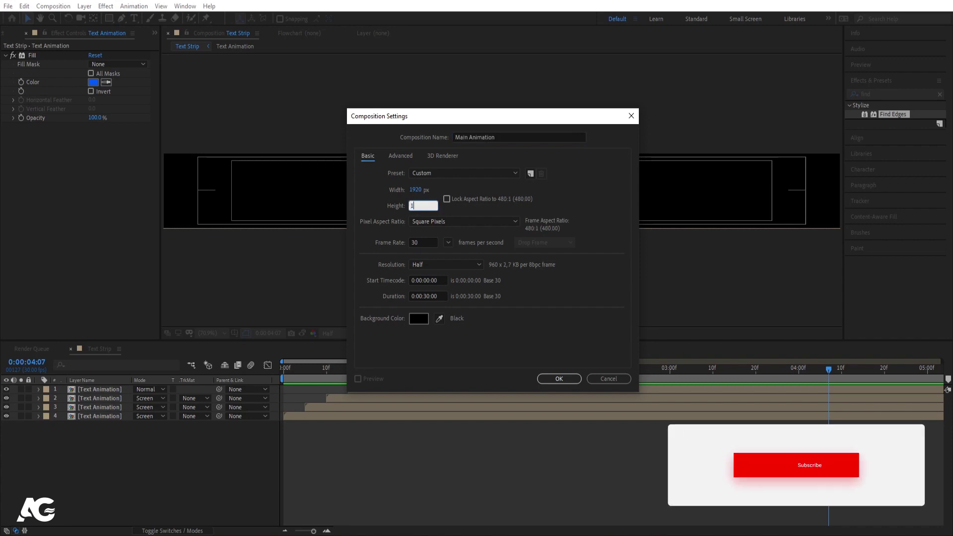
type("080")
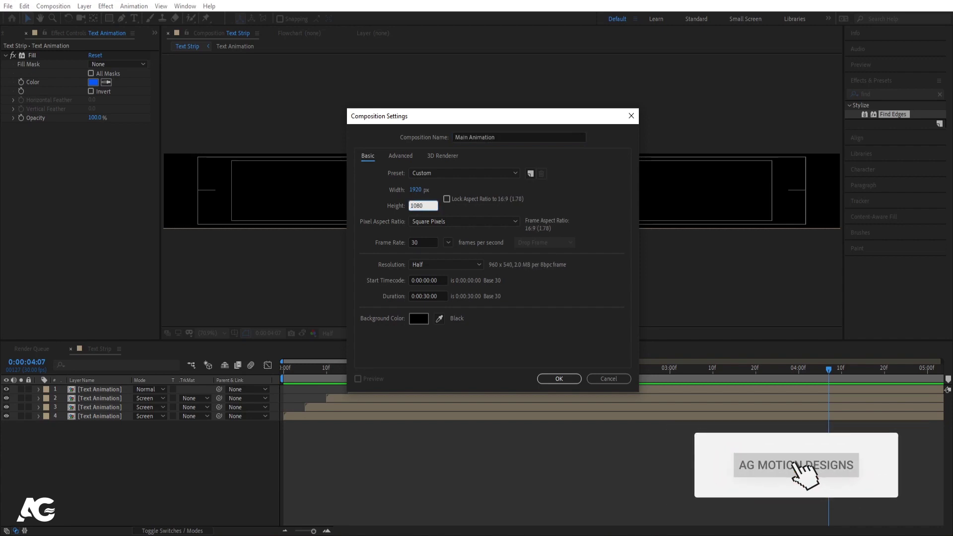
key("Return")
left_click(102, 349)
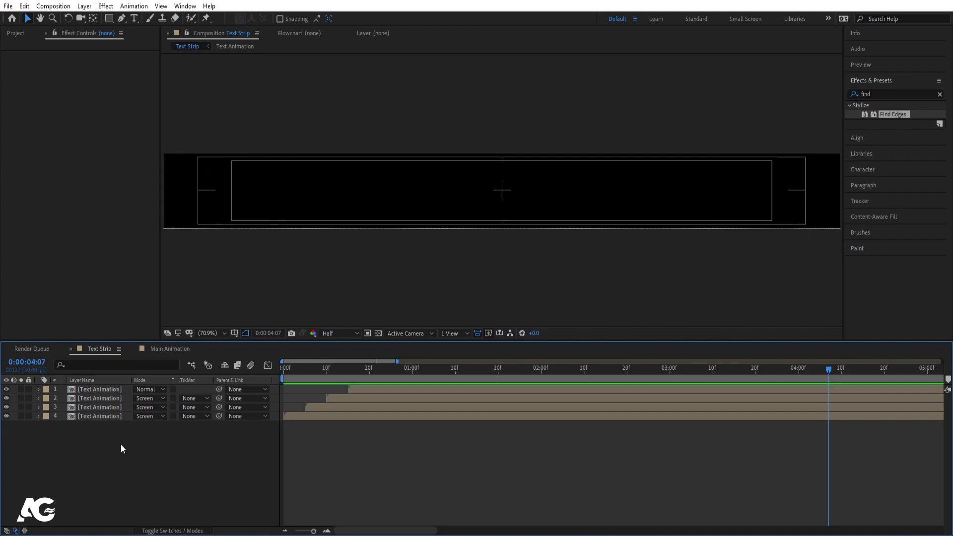
Add a red ff0000 solid to the Text Strip composition
key("ctrl+y")
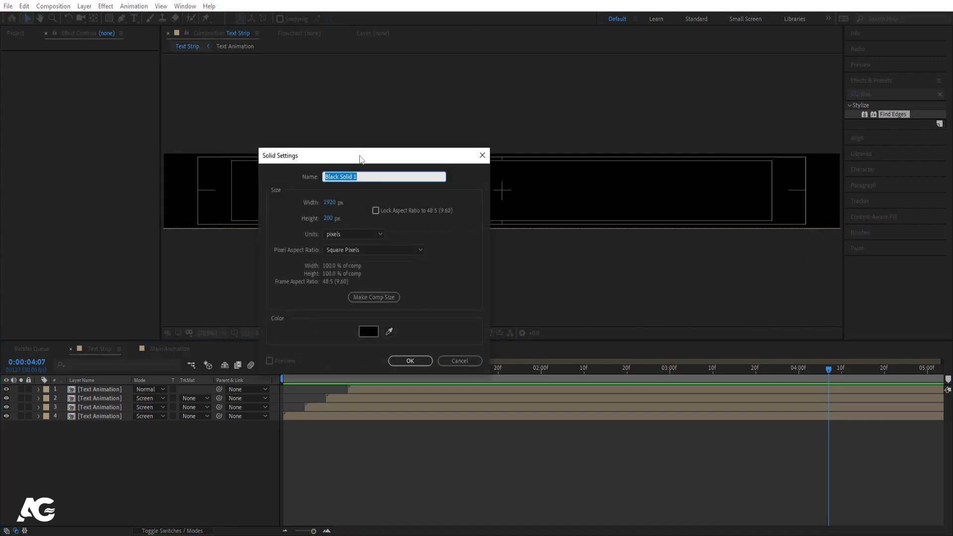
left_click(369, 332)
type("ff0000")
key("Return")
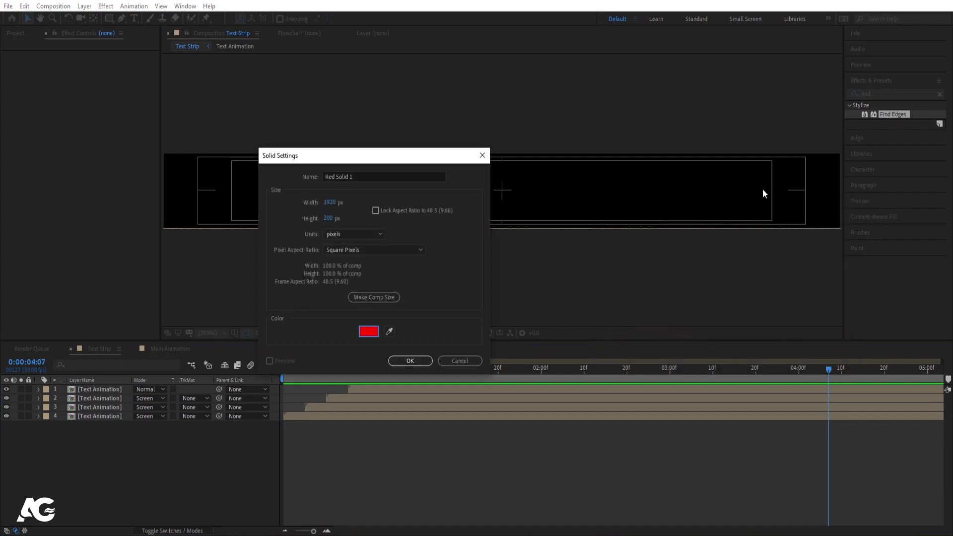
key("Return")
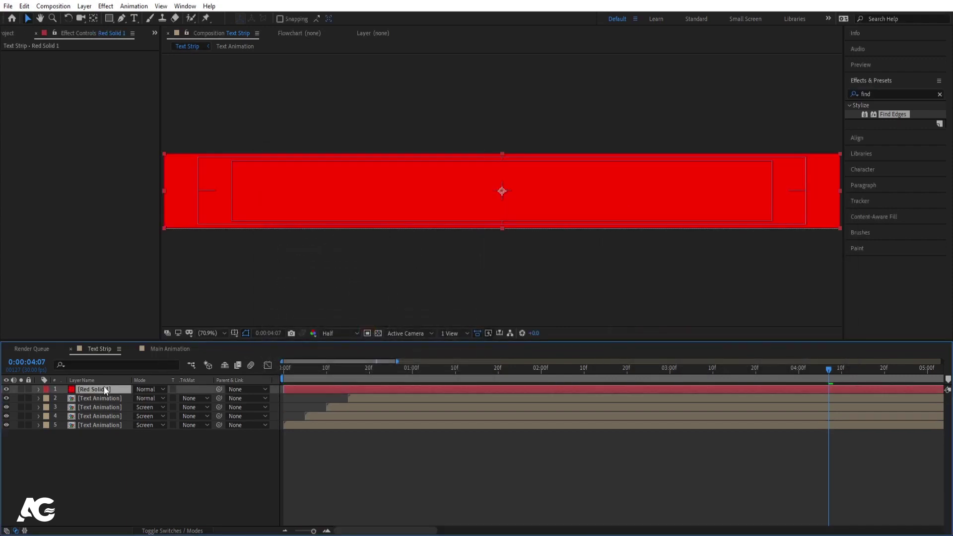
Place the Text Strip comp into Main Animation and show its scale
left_click(162, 349)
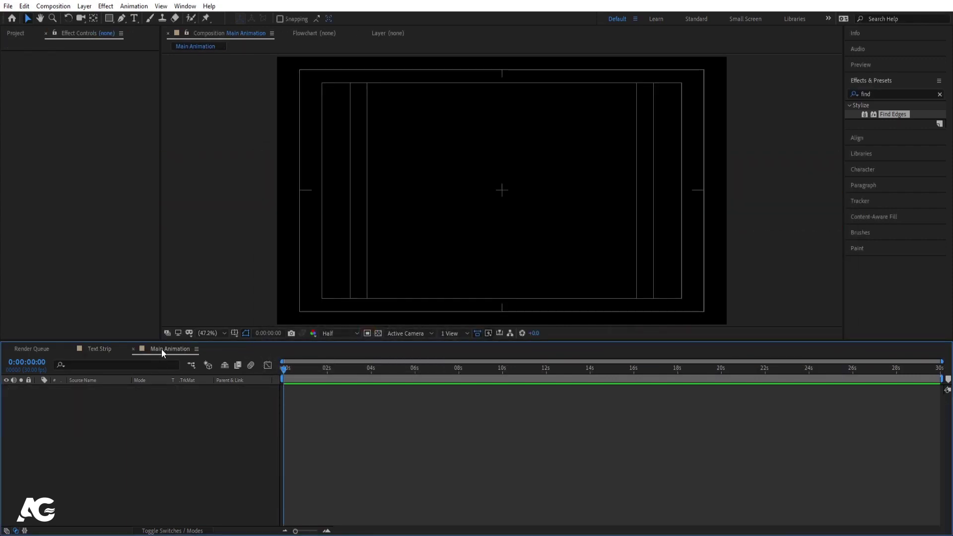
key("ctrl+0")
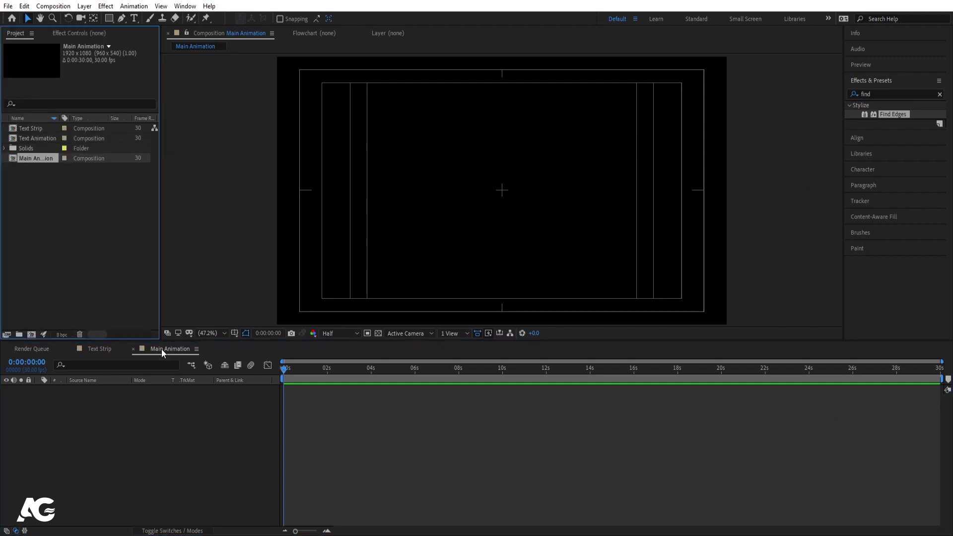
left_click_drag(30, 128, 149, 398)
key("s")
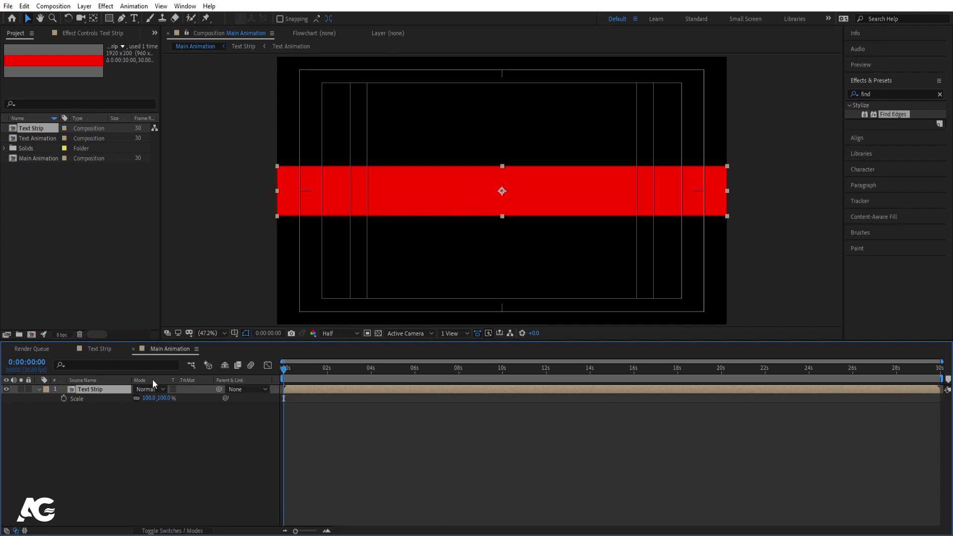
Duplicate the strip twice, stacking the copies higher up the frame
key("ctrl+d")
left_click(502, 213)
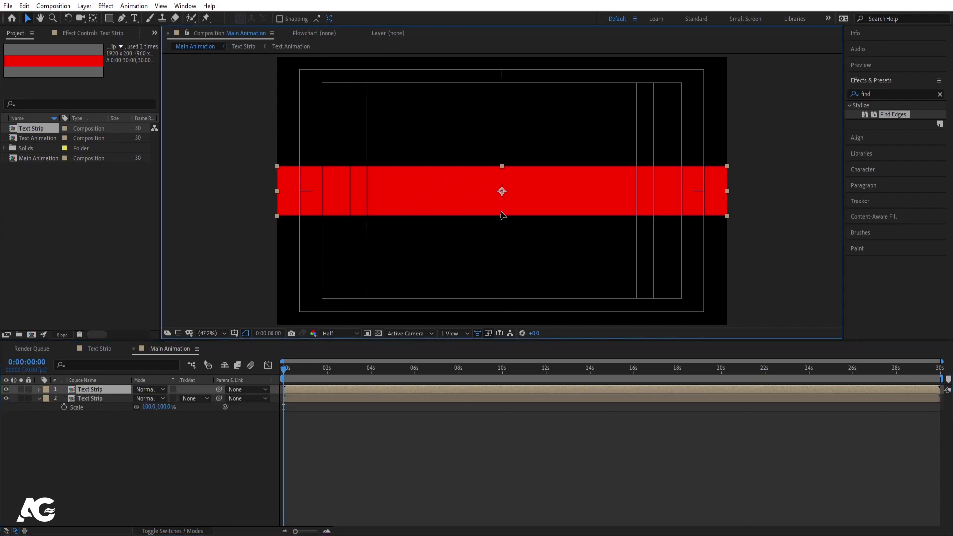
left_click_drag(502, 212, 502, 170)
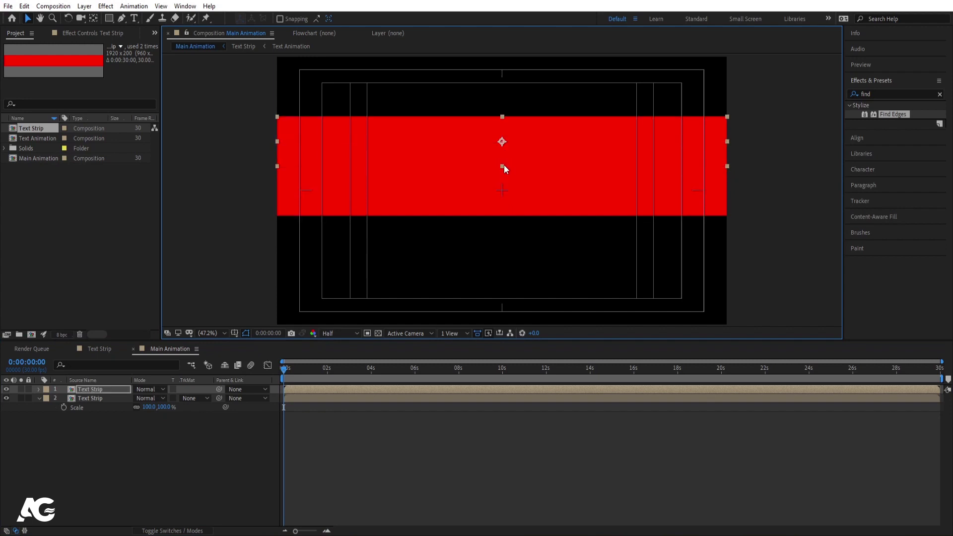
key("ctrl+d")
left_click_drag(504, 160, 506, 112)
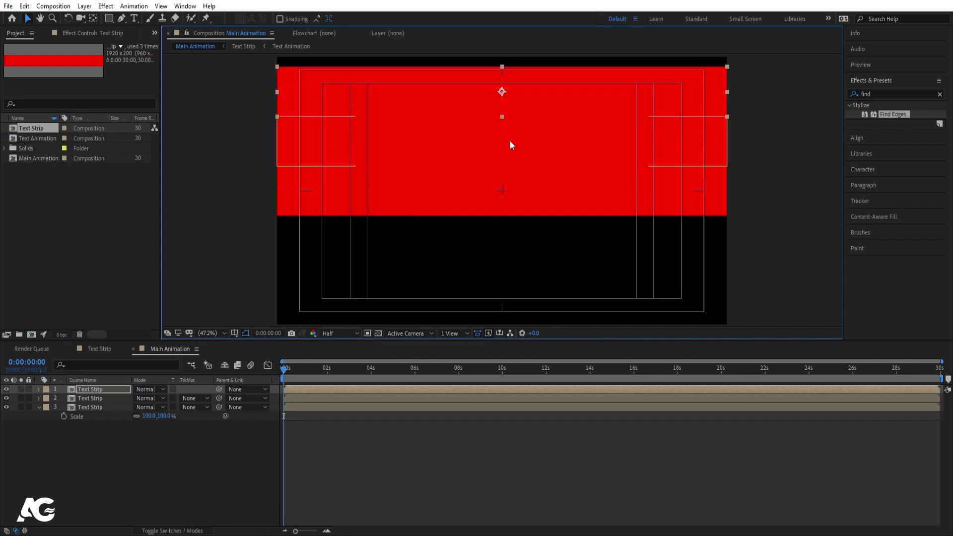
Add two more strip copies below the others, then delete the red solid in Text Strip
left_click(464, 208)
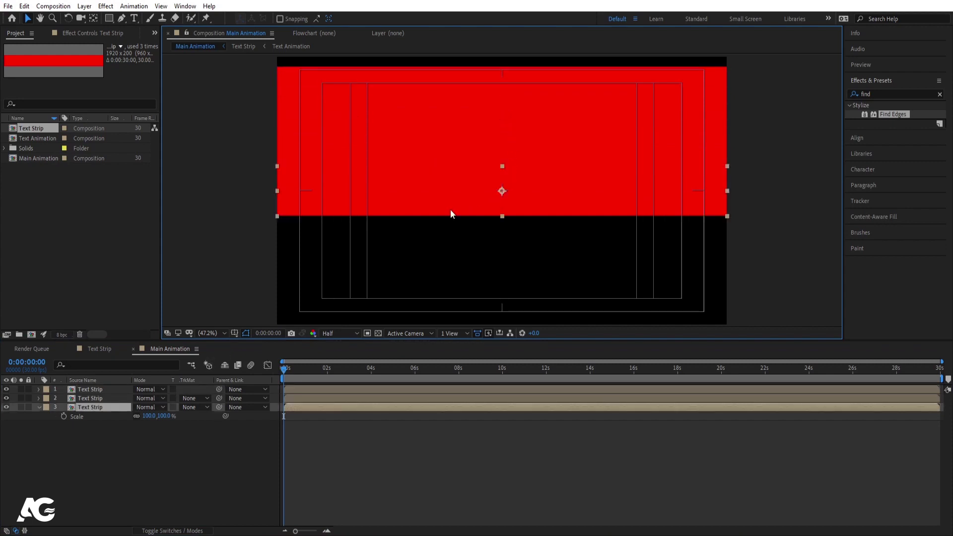
key("ctrl+d")
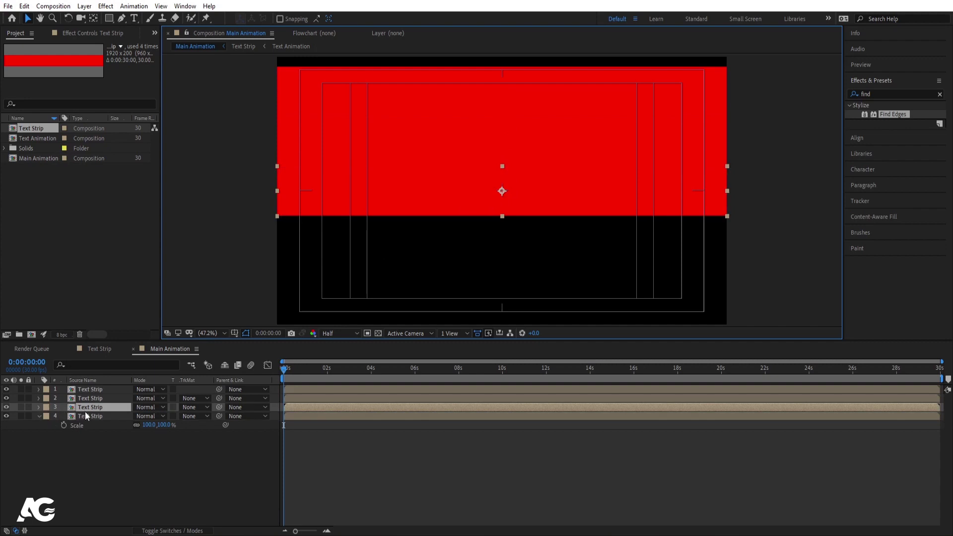
left_click(90, 416)
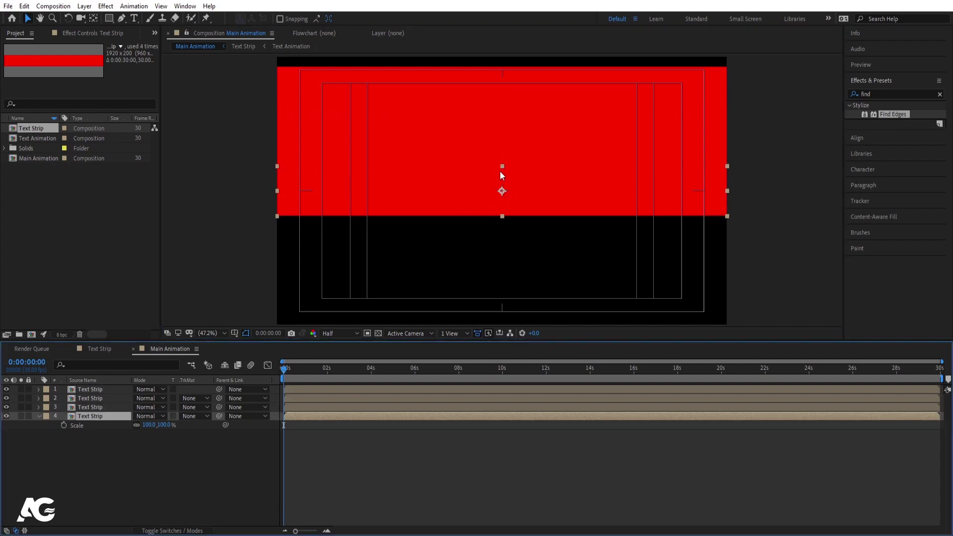
left_click_drag(503, 205, 503, 220)
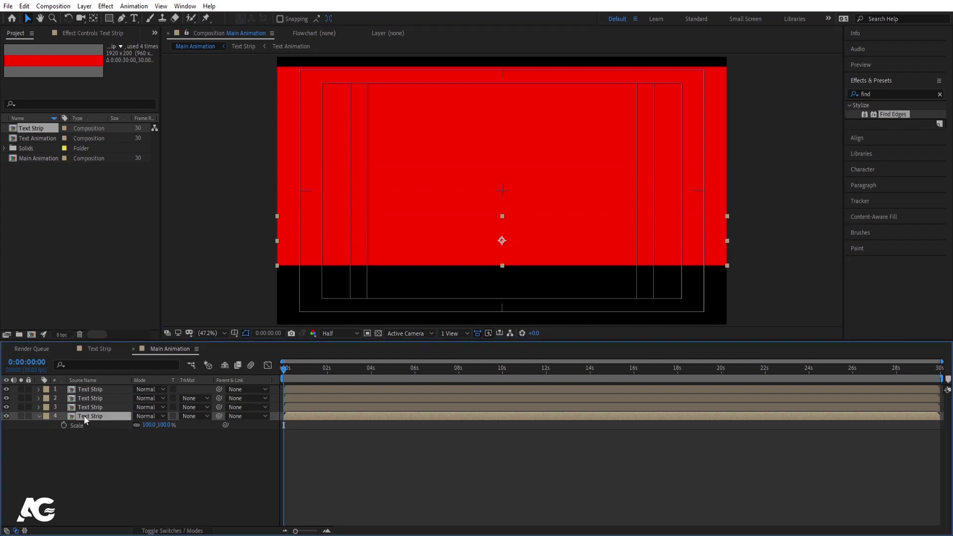
key("ctrl+d")
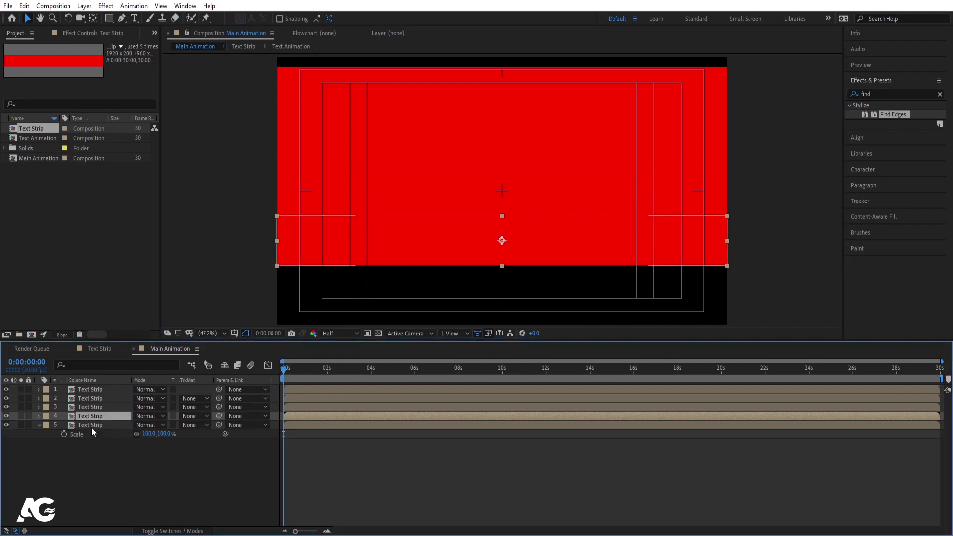
double_click(503, 220)
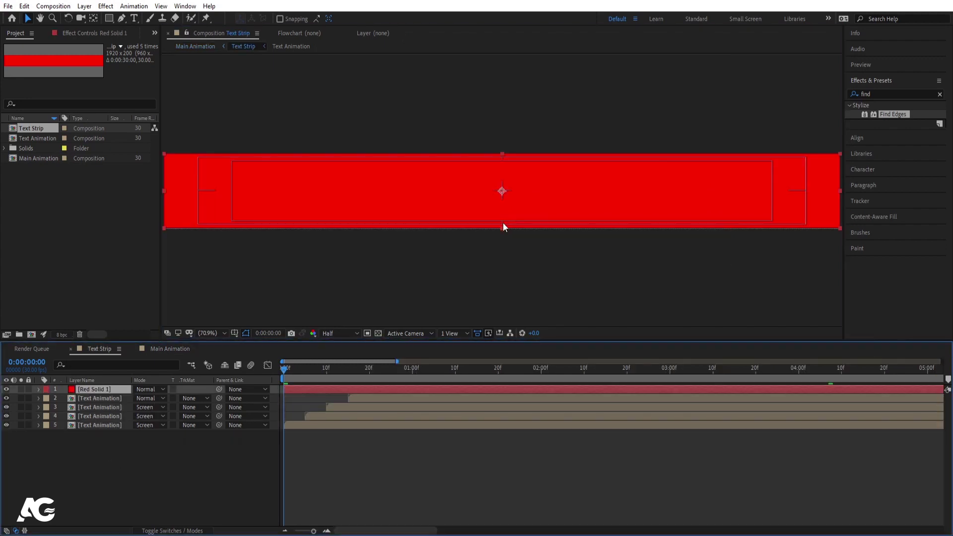
left_click(152, 350)
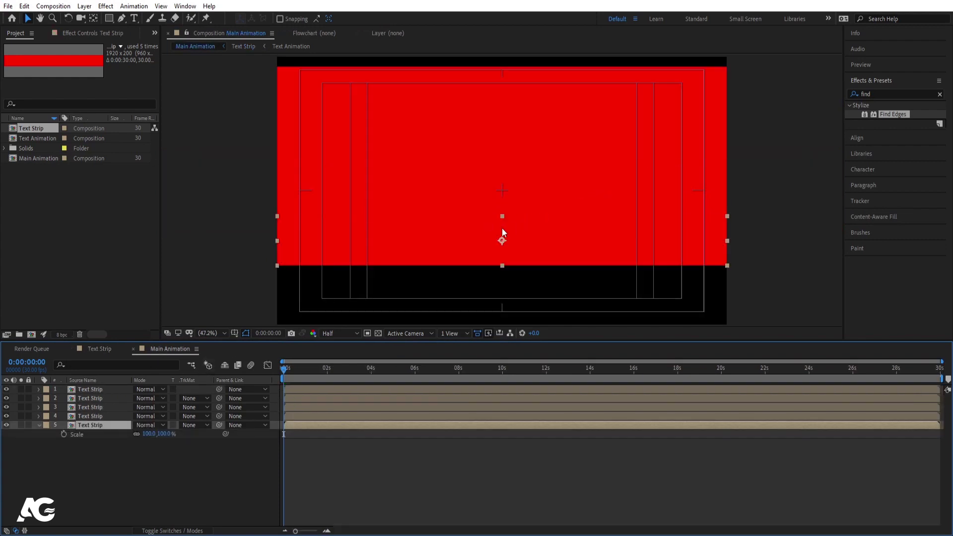
key("s")
left_click_drag(504, 247, 503, 272)
left_click(105, 350)
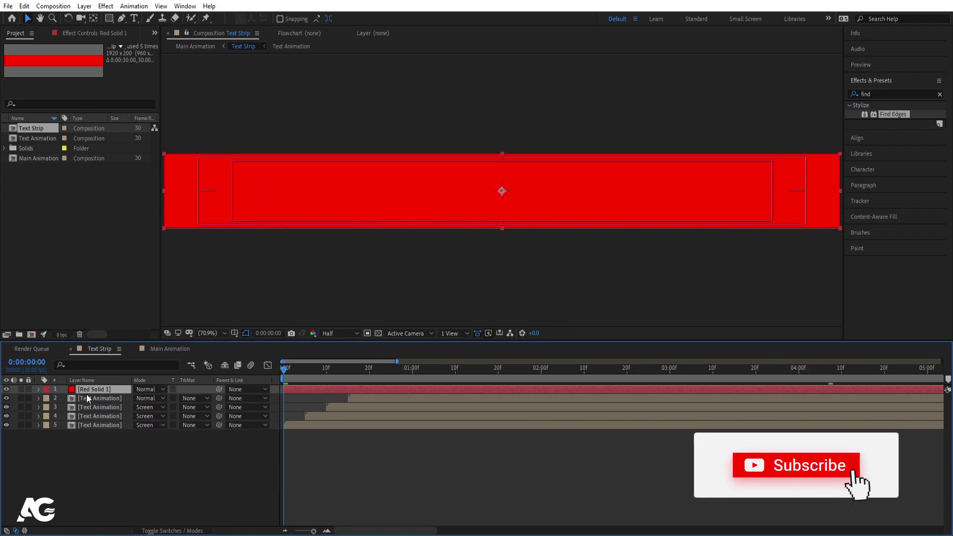
key("Delete")
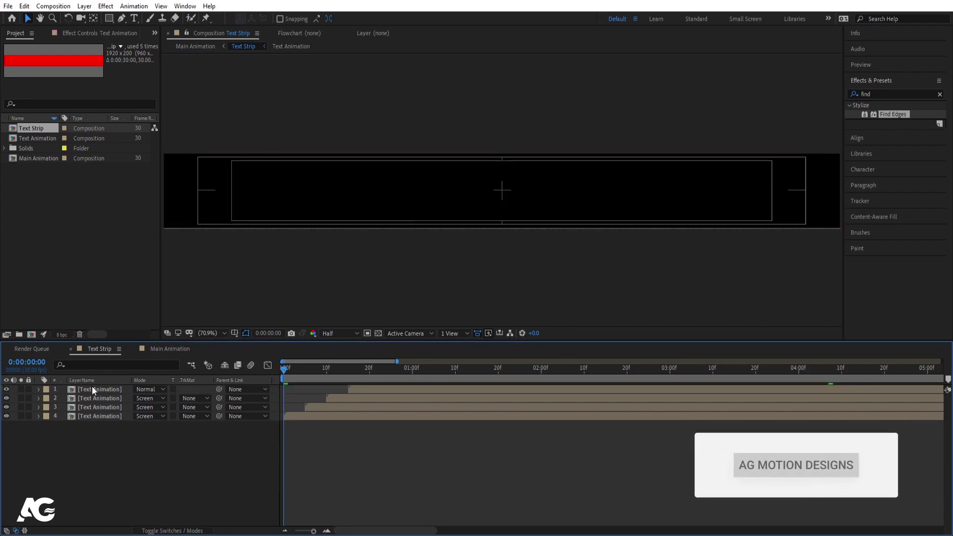
In Main Animation, trim Text Strip layers 2 and 4 to start at frame 5
left_click(171, 349)
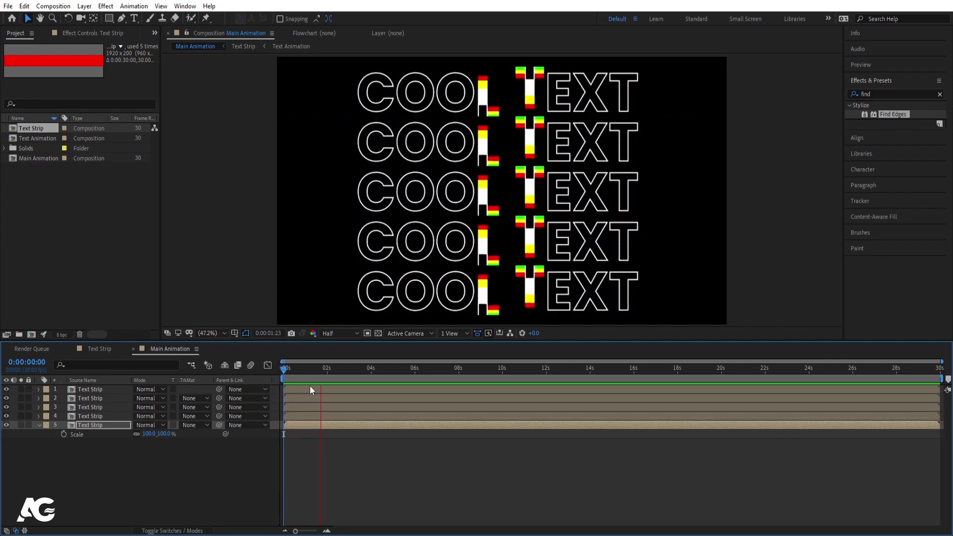
key("space")
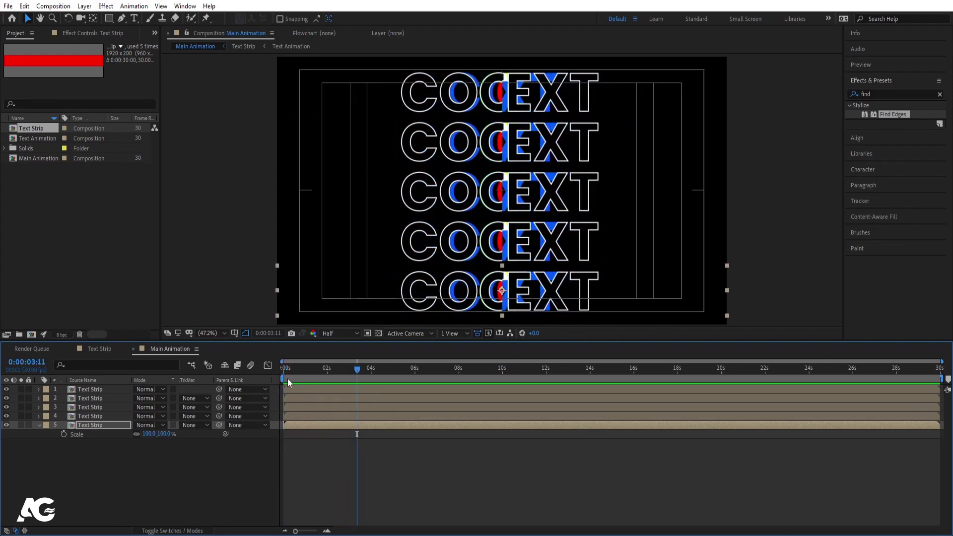
key("equal")
key("equal")
key("equal")
key("equal")
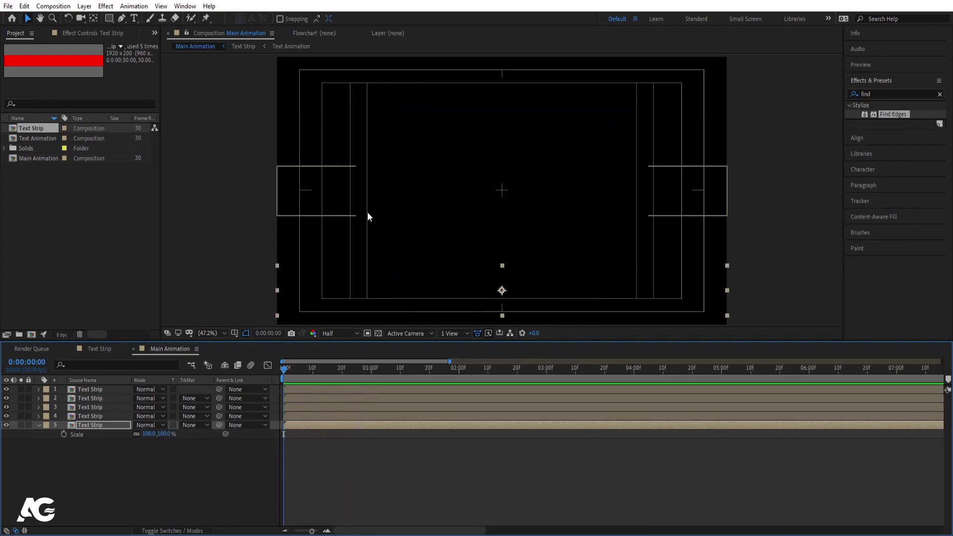
left_click(342, 370)
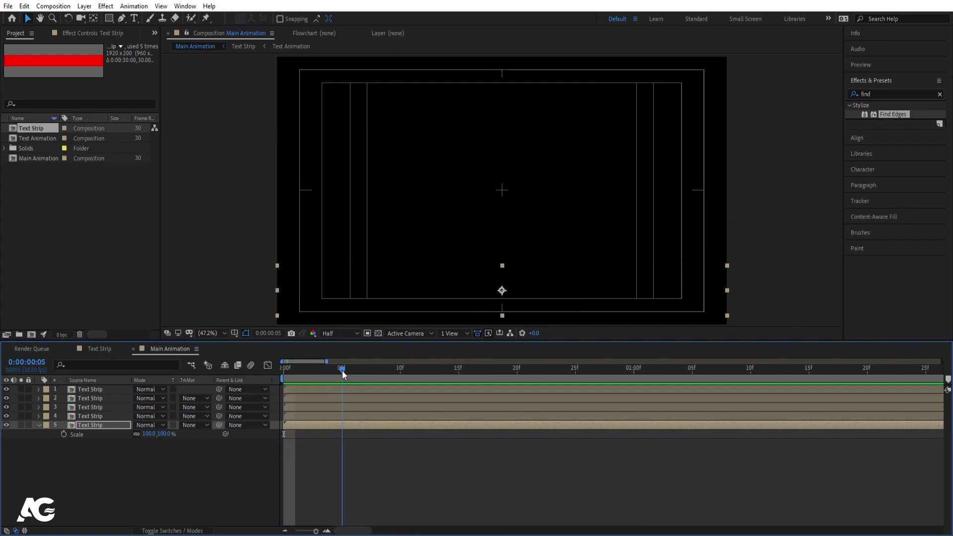
left_click(305, 398)
left_click(302, 416, "ctrl")
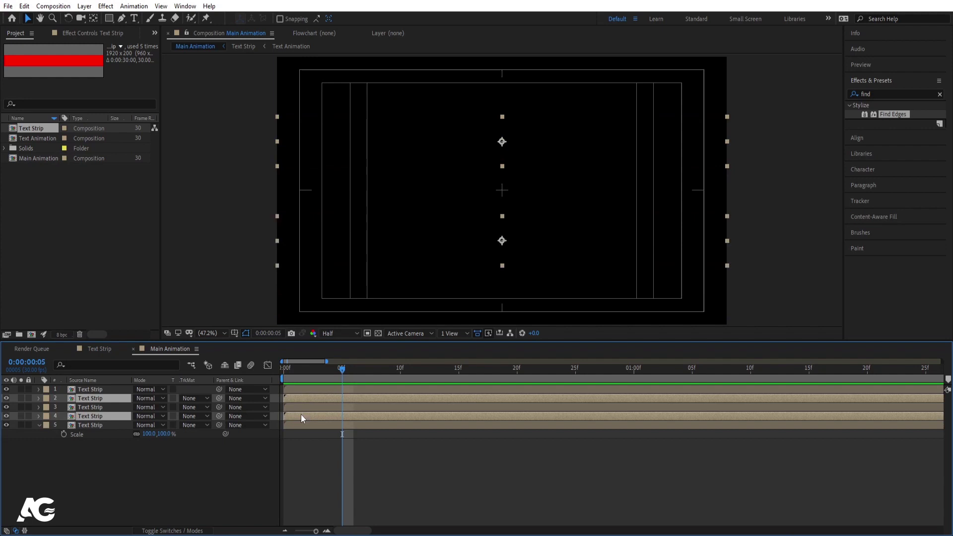
key("alt+bracketleft")
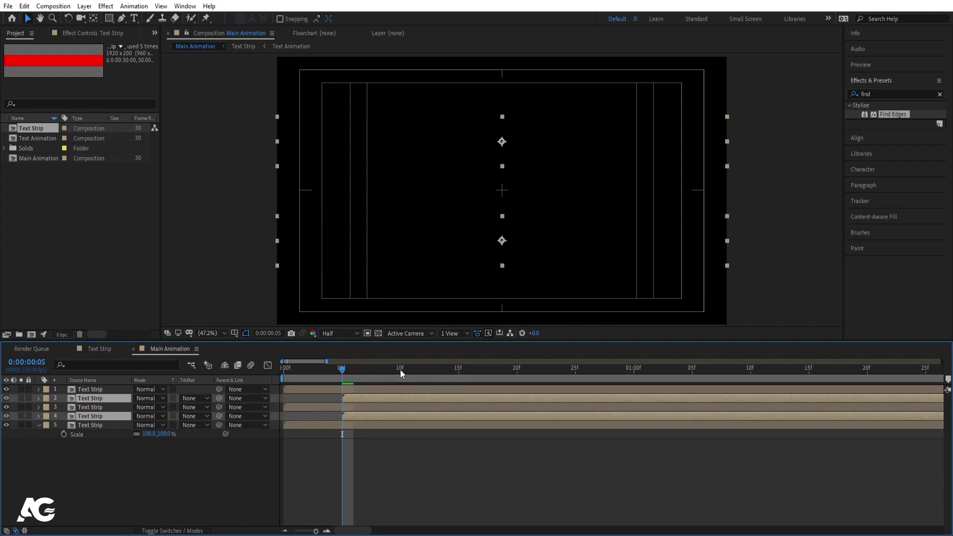
Trim layers 1 and 5 to start at frame 10, preview, and select all layers
left_click(400, 371)
left_click(393, 388)
key("minus")
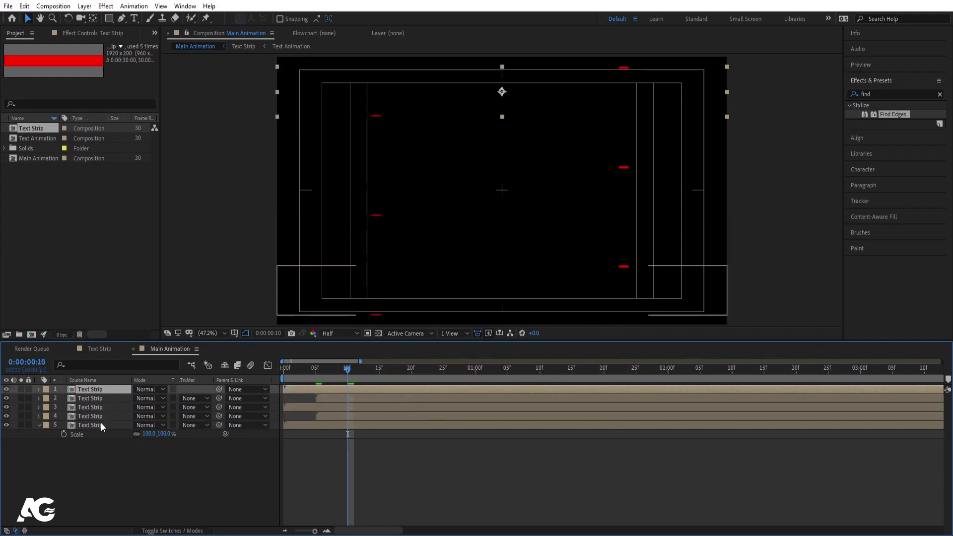
left_click(102, 426, "ctrl")
key("alt+bracketleft")
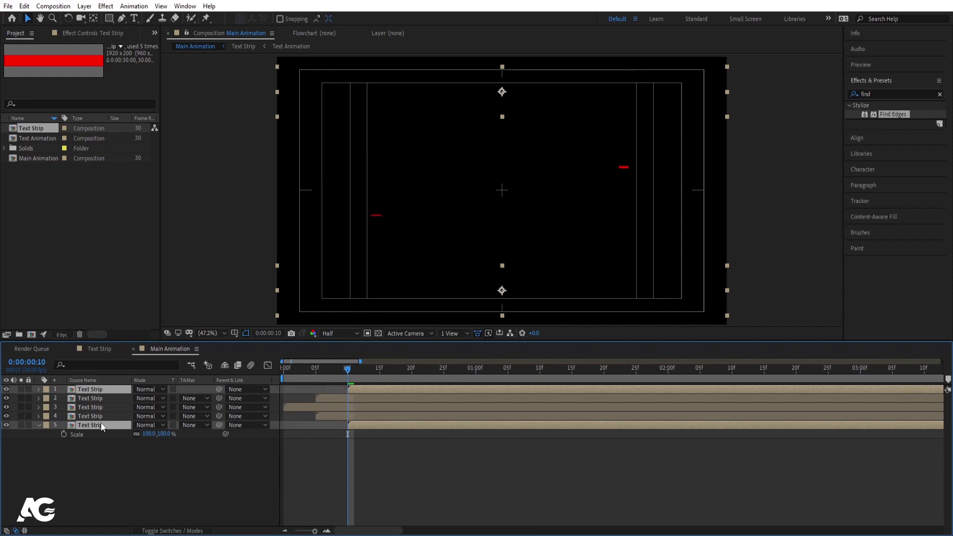
key("minus")
key("minus")
key("space")
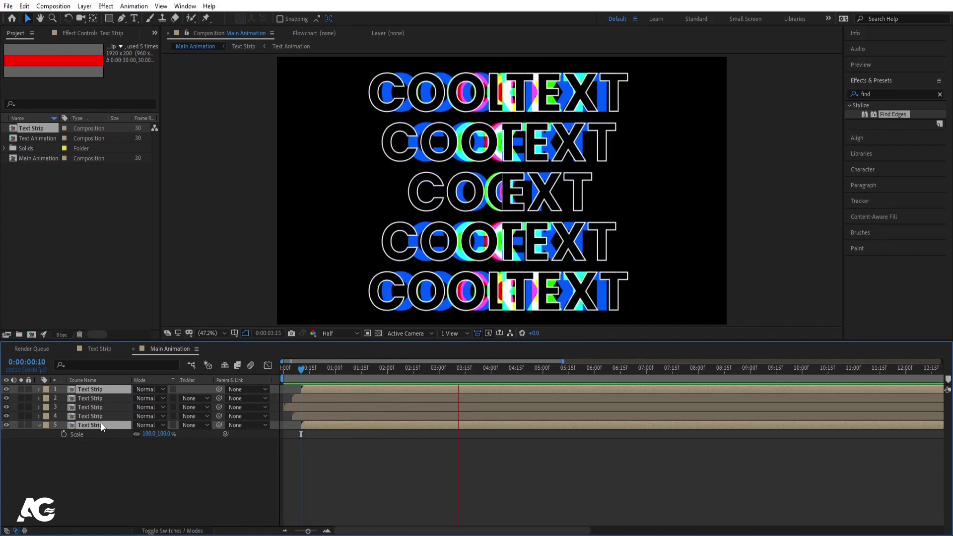
left_click(112, 460)
left_click(116, 458)
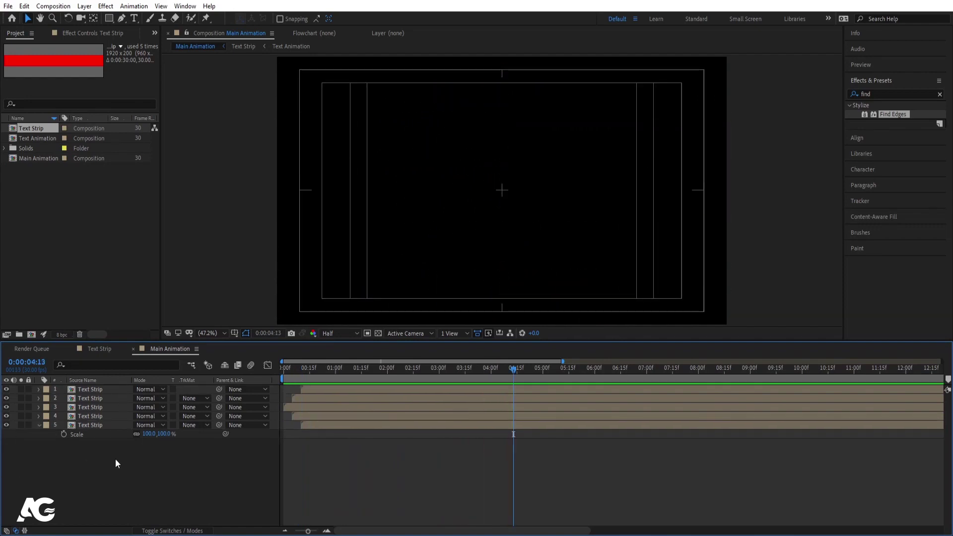
key("ctrl+a")
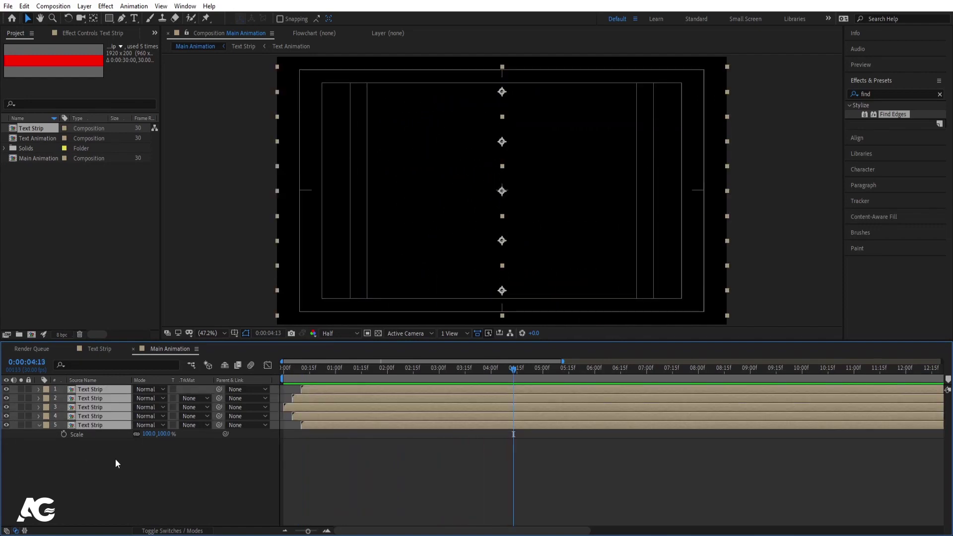
Precompose the five Text Strip layers as 'Final Text Animation'
key("ctrl+shift+c")
type("Final Text Animatio")
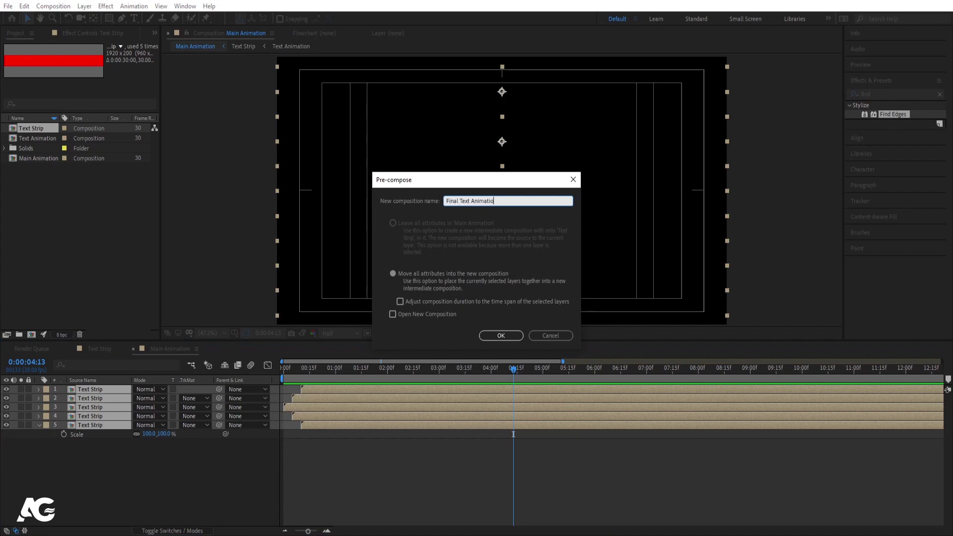
key("Return")
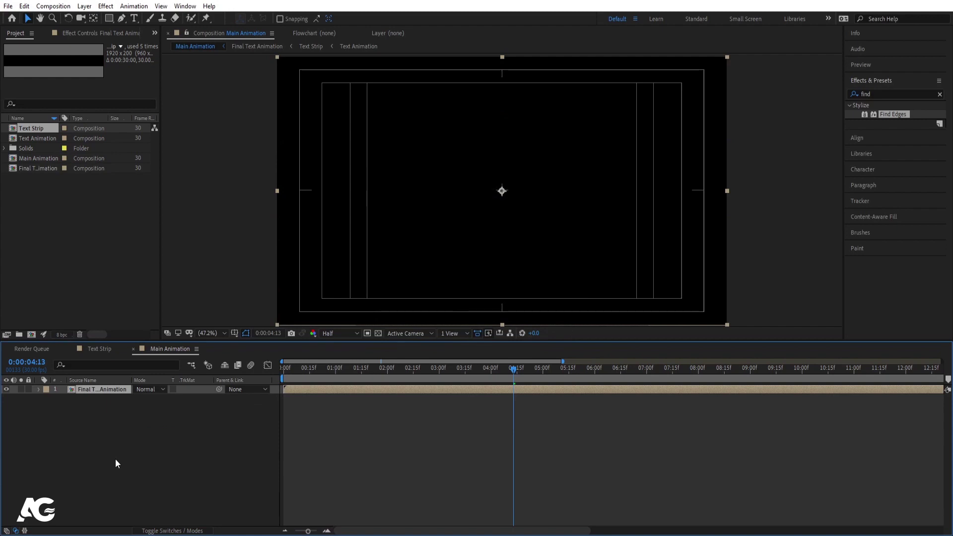
key("ctrl+y")
Add the red solid, precompose it as 'map' moving all attributes, and open map
key("Return")
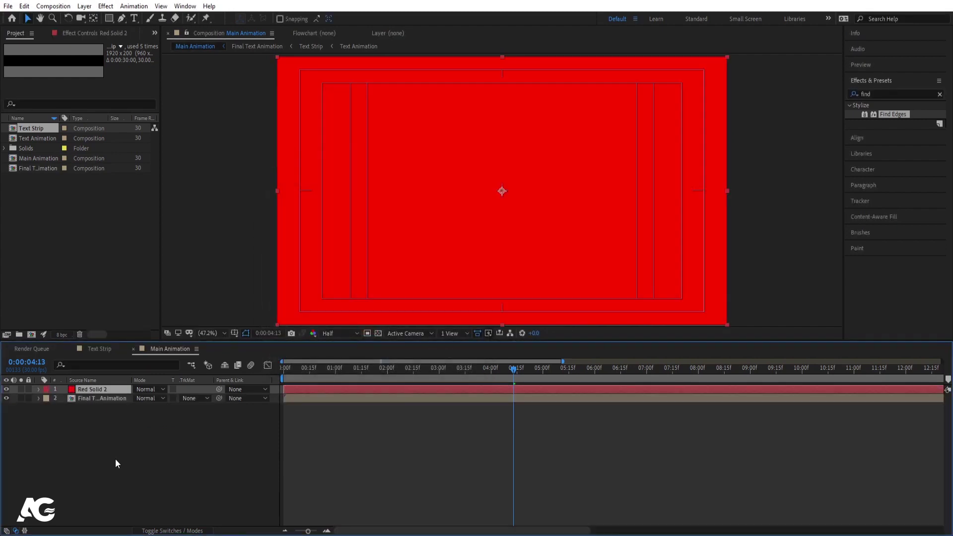
double_click(883, 93)
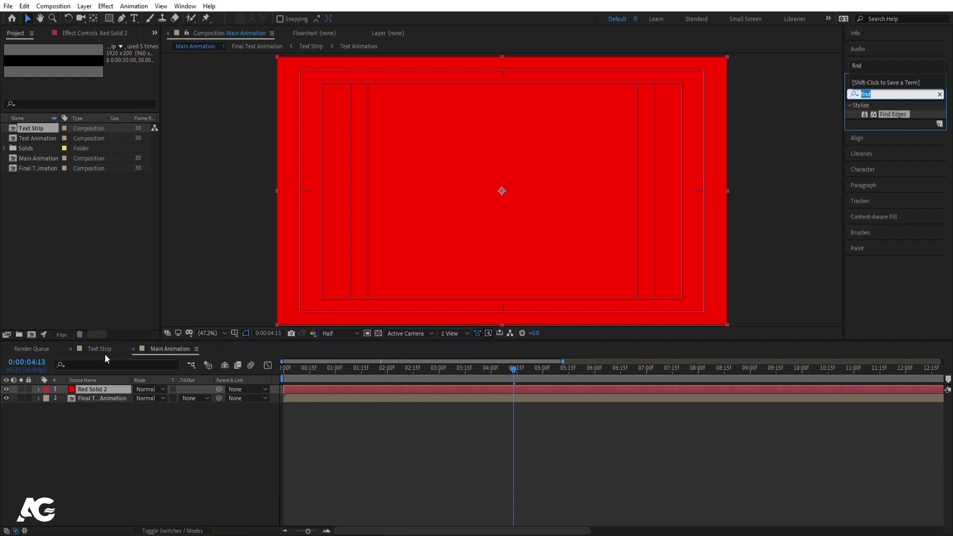
left_click(93, 532)
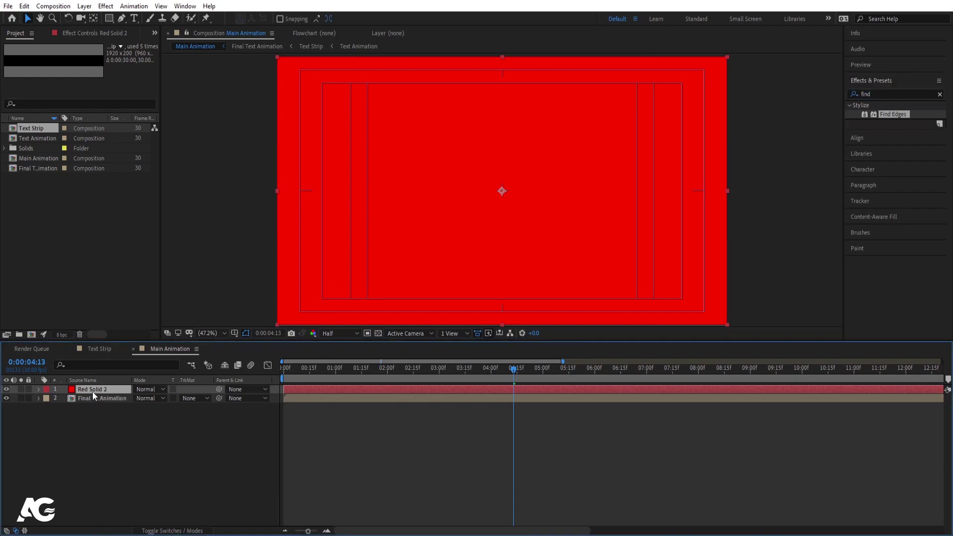
key("ctrl+shift+c")
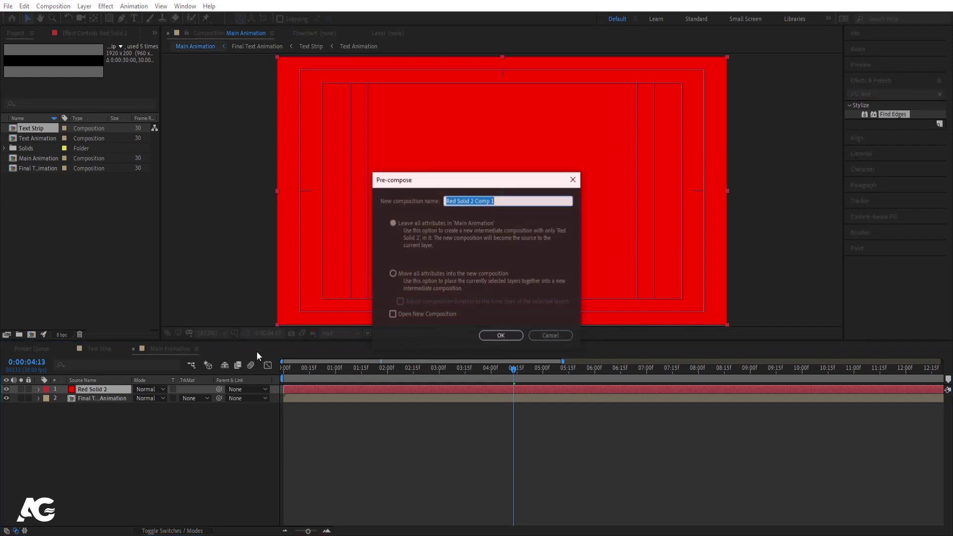
left_click(395, 273)
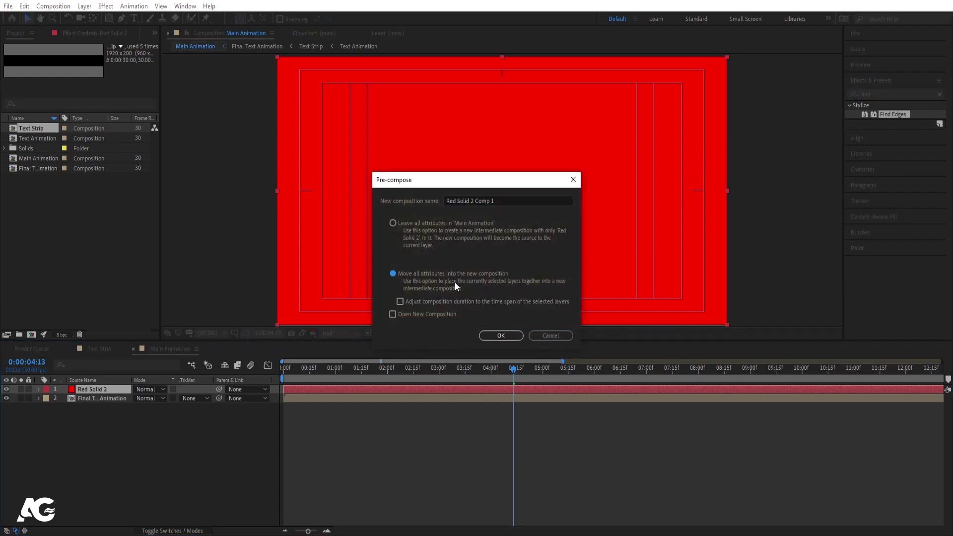
left_click(504, 201)
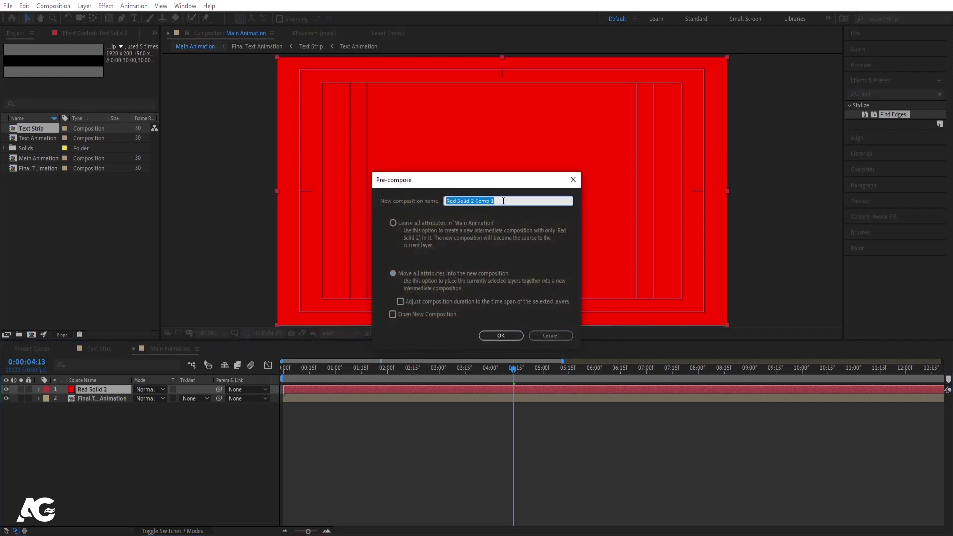
type("map")
key("Return")
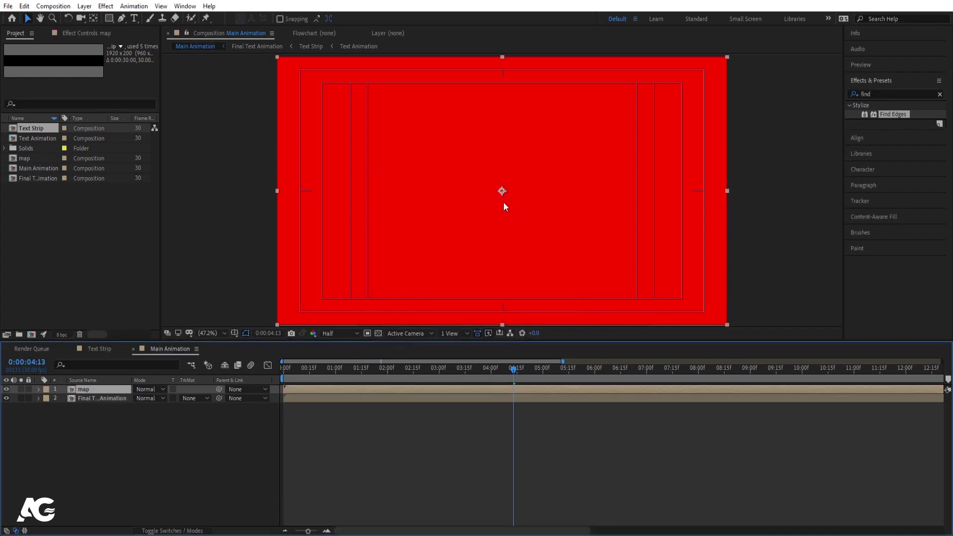
double_click(93, 389)
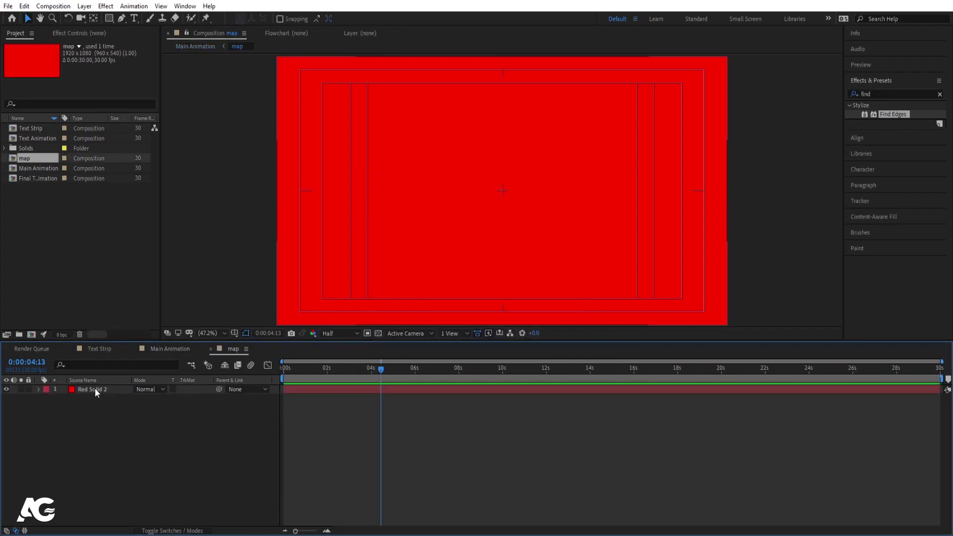
Change Red Solid 2's colour to black 000000 in Solid Settings
left_click(103, 389)
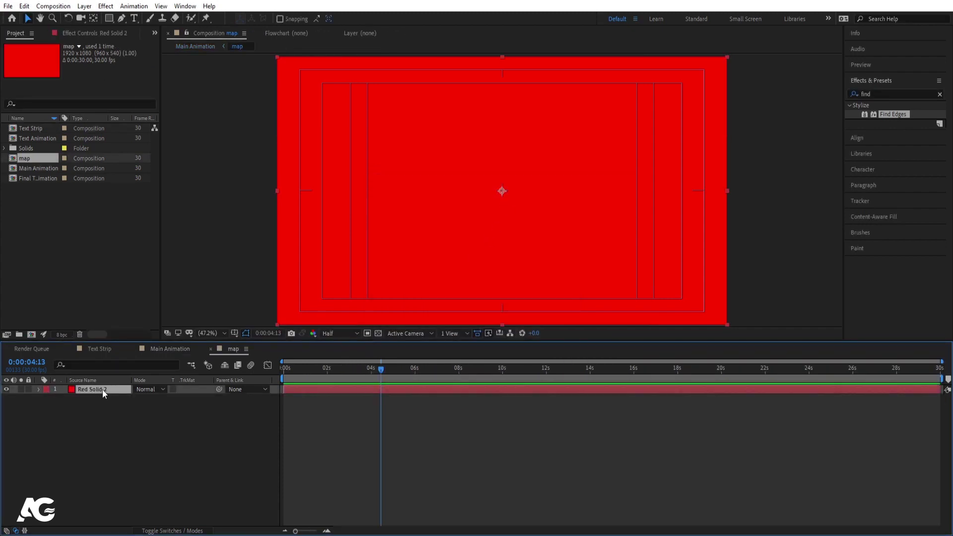
key("ctrl+shift+y")
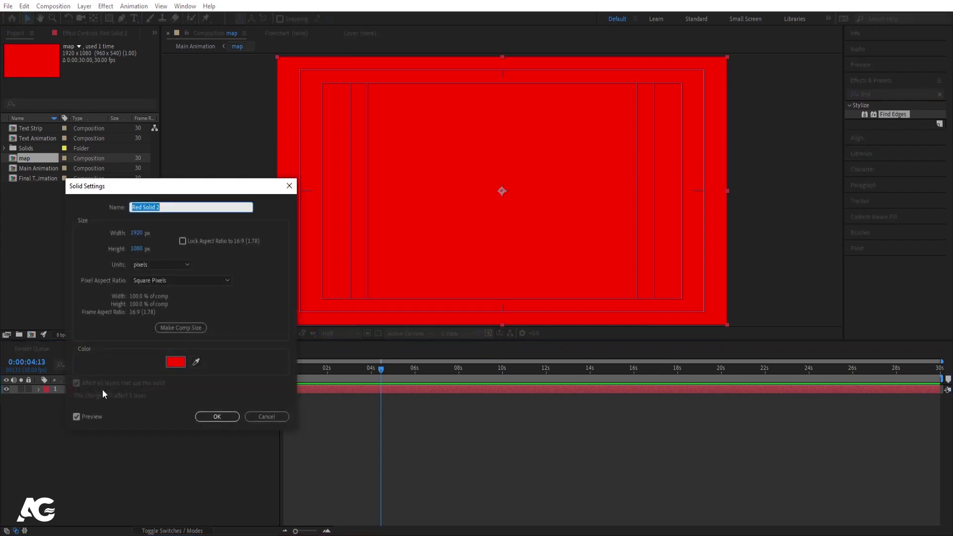
left_click_drag(167, 191, 392, 161)
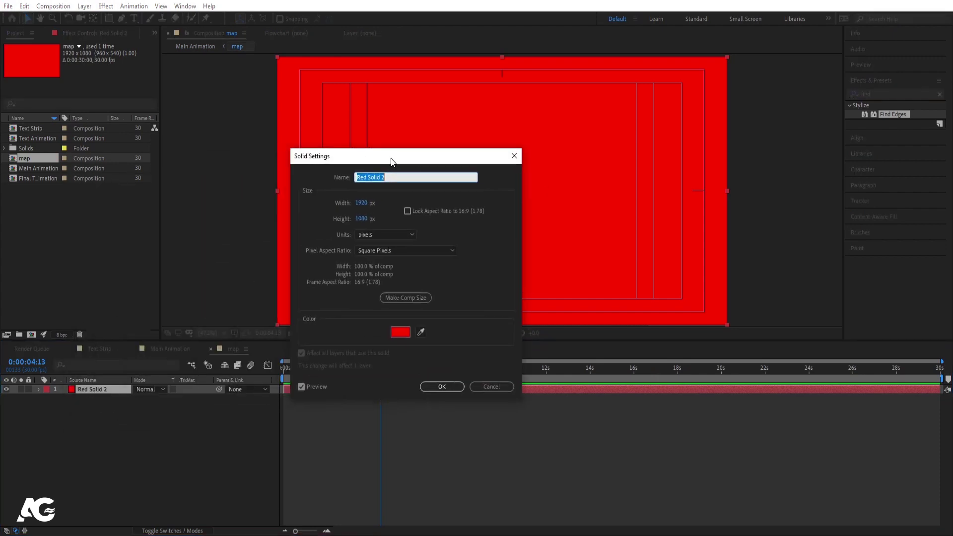
left_click(399, 333)
left_click_drag(658, 288, 592, 371)
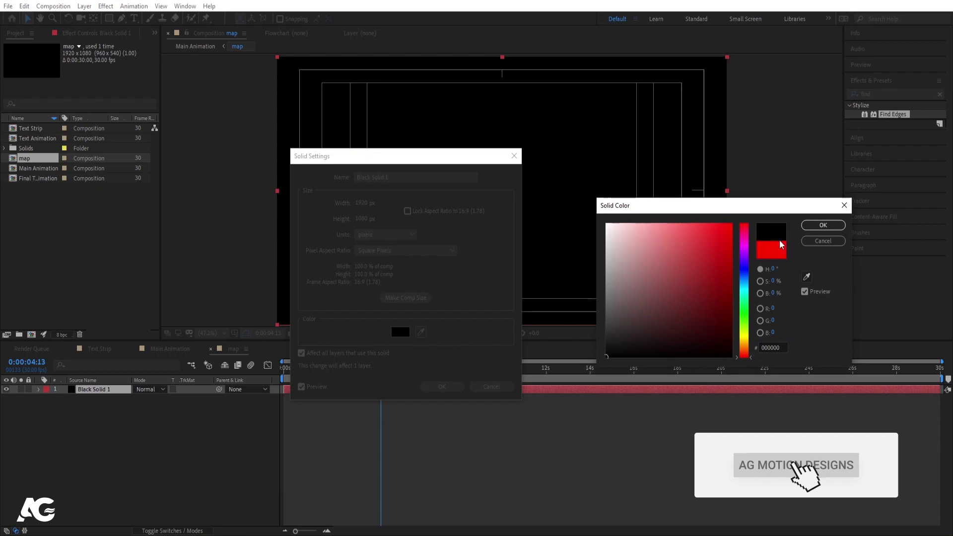
left_click(823, 225)
left_click(442, 386)
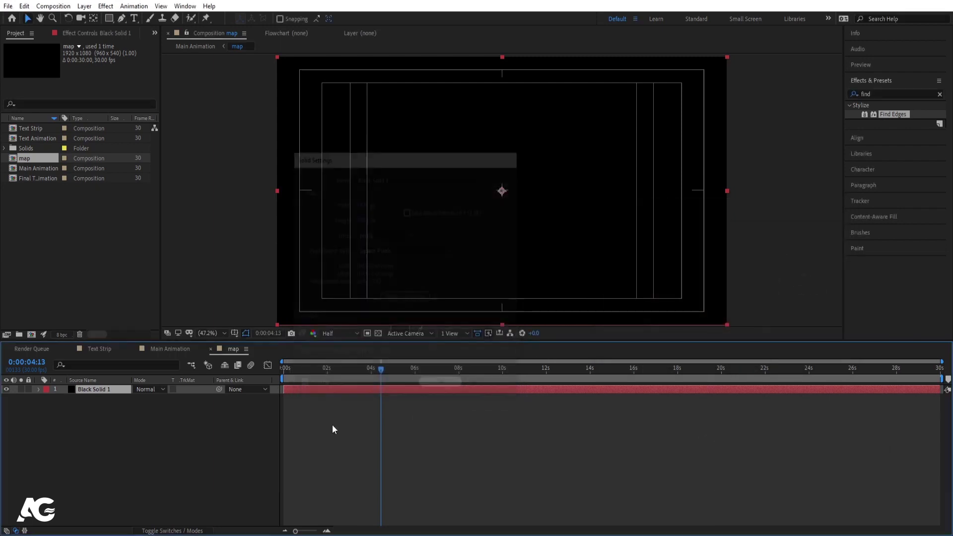
left_click(109, 21)
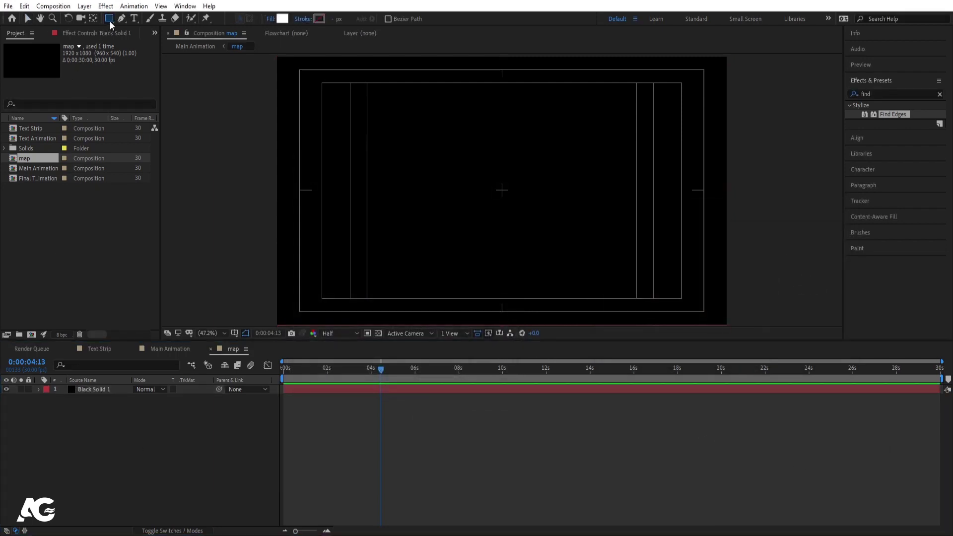
Draw a wide white rectangle across map's middle and align it to the vertical center
left_click_drag(236, 135, 767, 249)
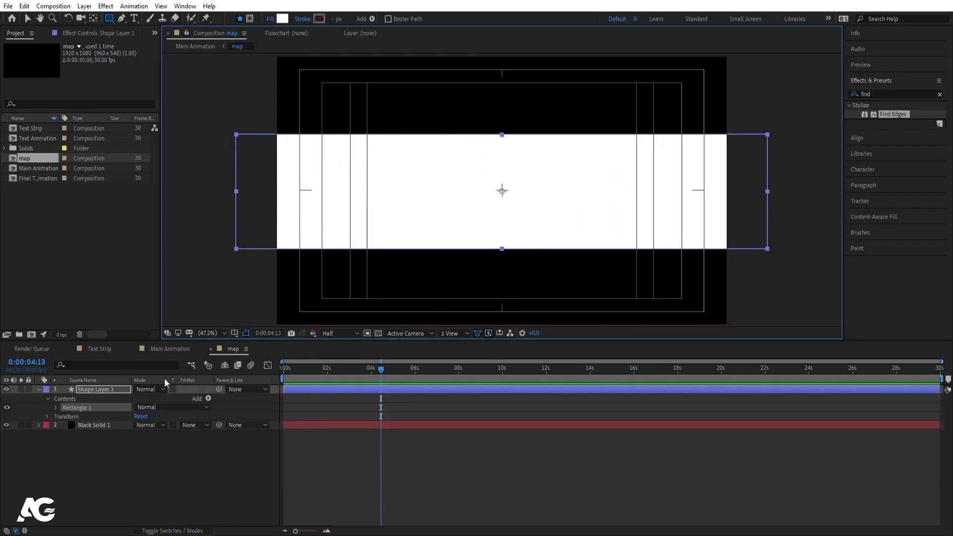
left_click(871, 137)
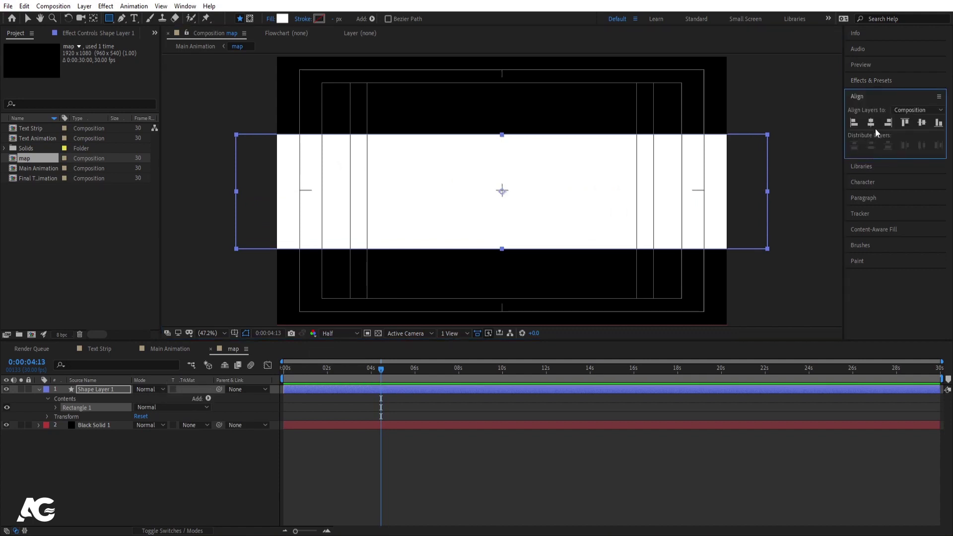
left_click(919, 123)
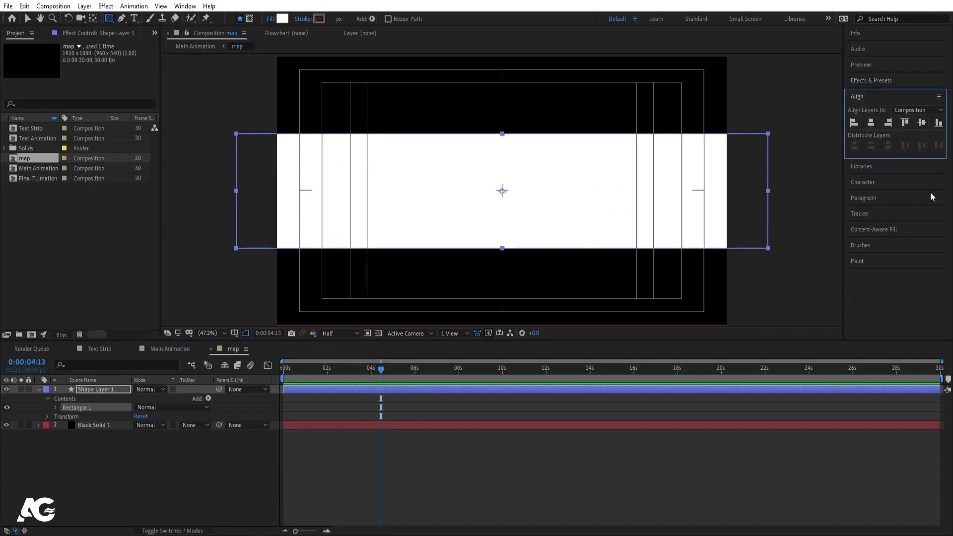
Apply Gaussian Blur to the rectangle with a Blurriness of 700
left_click(884, 81)
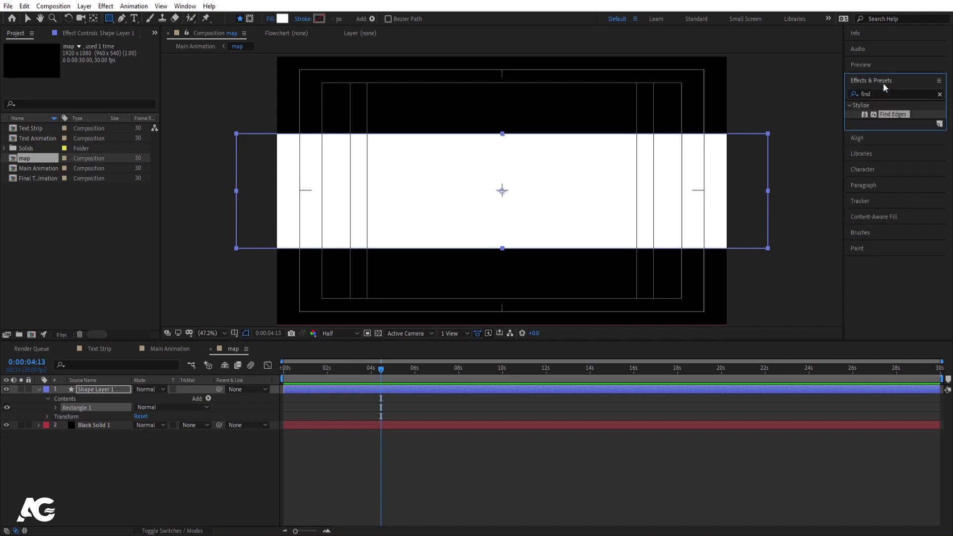
left_click(882, 94)
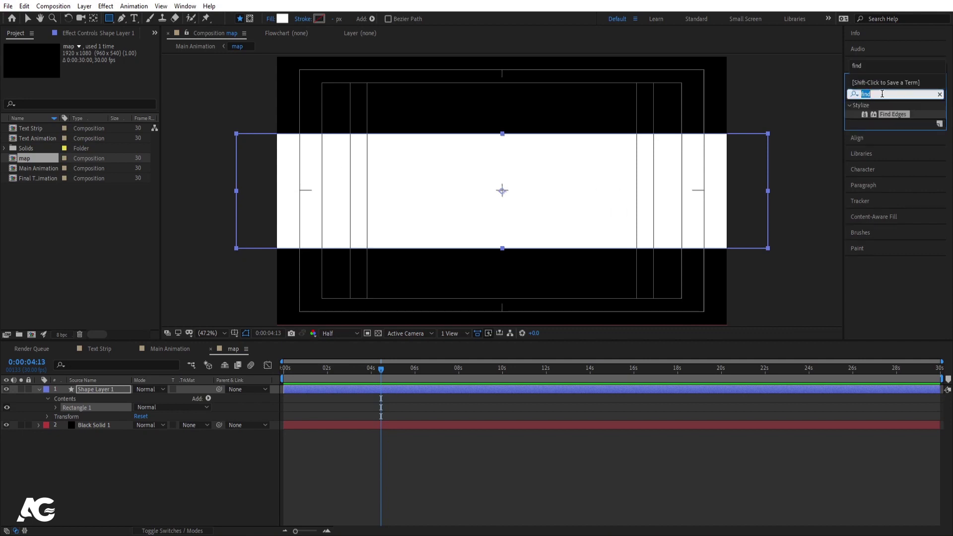
type("blur")
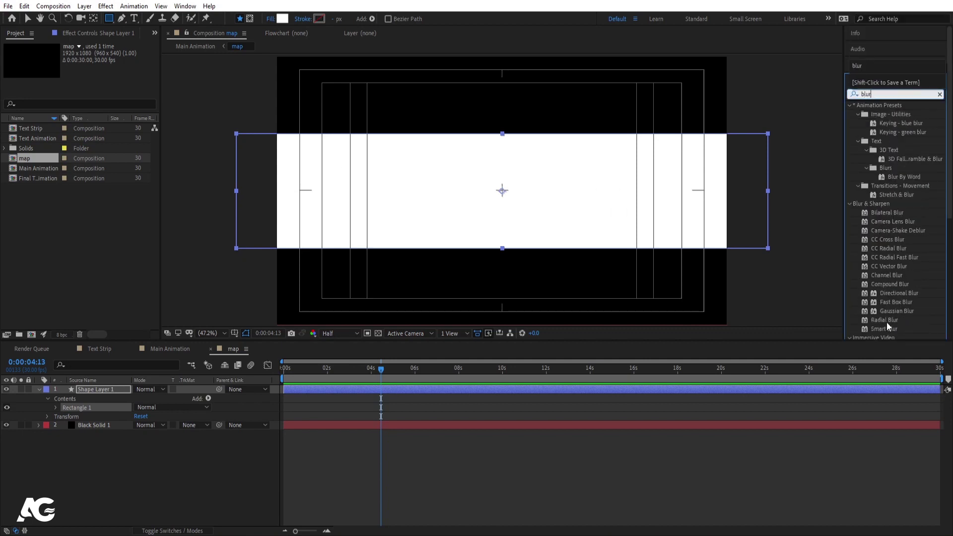
double_click(897, 311)
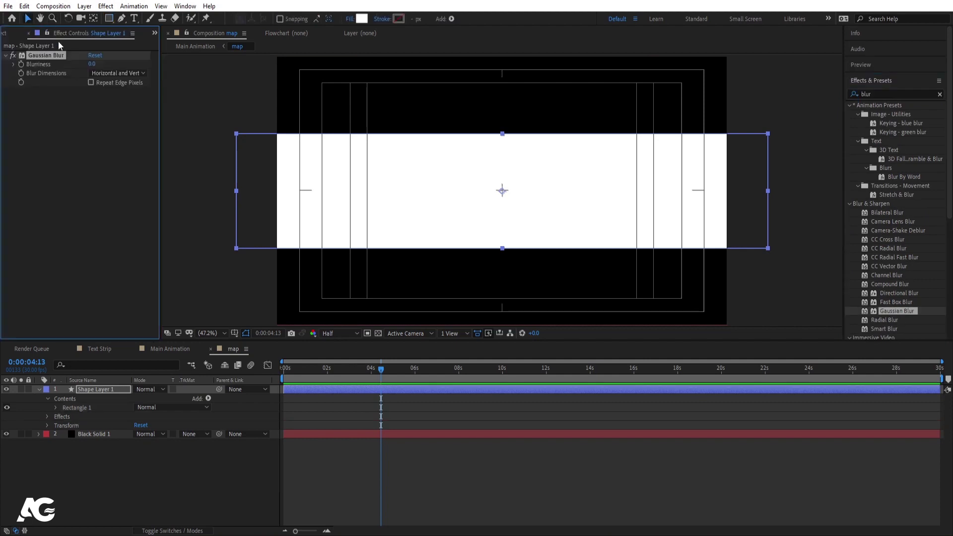
left_click(92, 64)
key("Return")
left_click(150, 491)
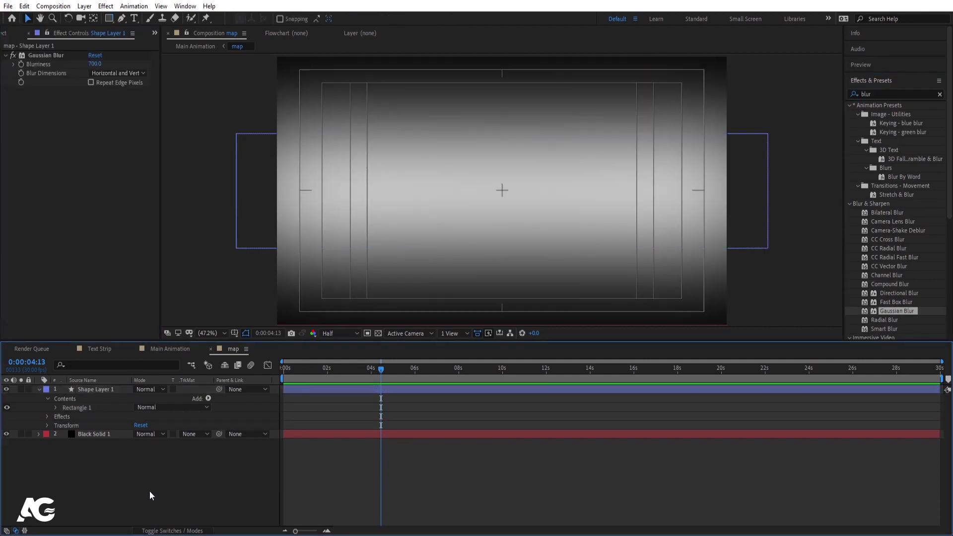
key("ctrl+grave")
right_click(150, 492)
Add an adjustment layer with a 10 × 10 Mosaic over the map blur, then return to Main Animation
mouse_move(174, 376)
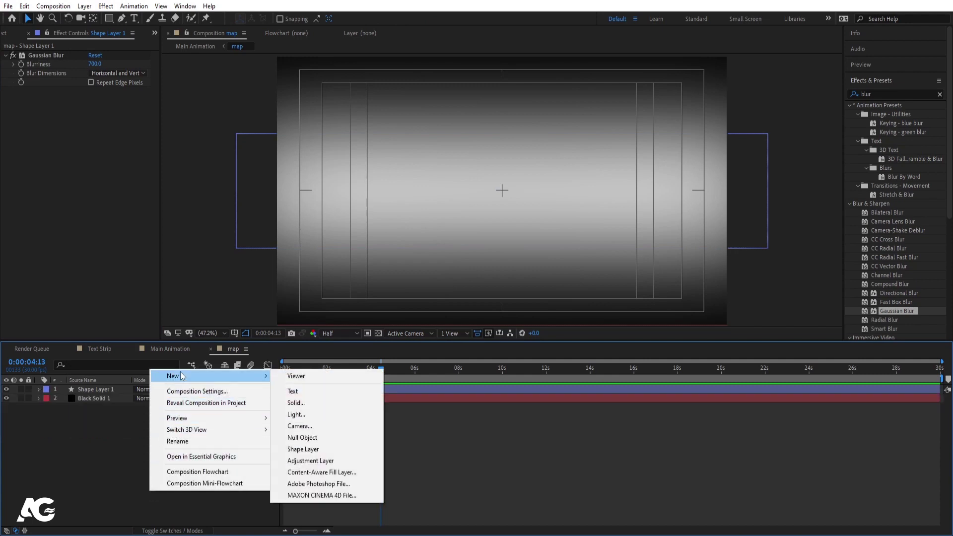
left_click(308, 462)
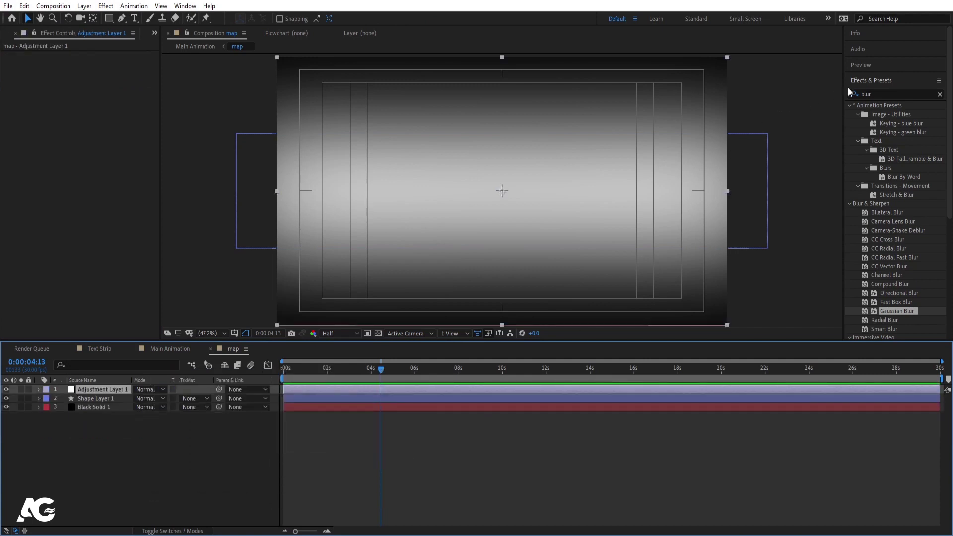
left_click(896, 92)
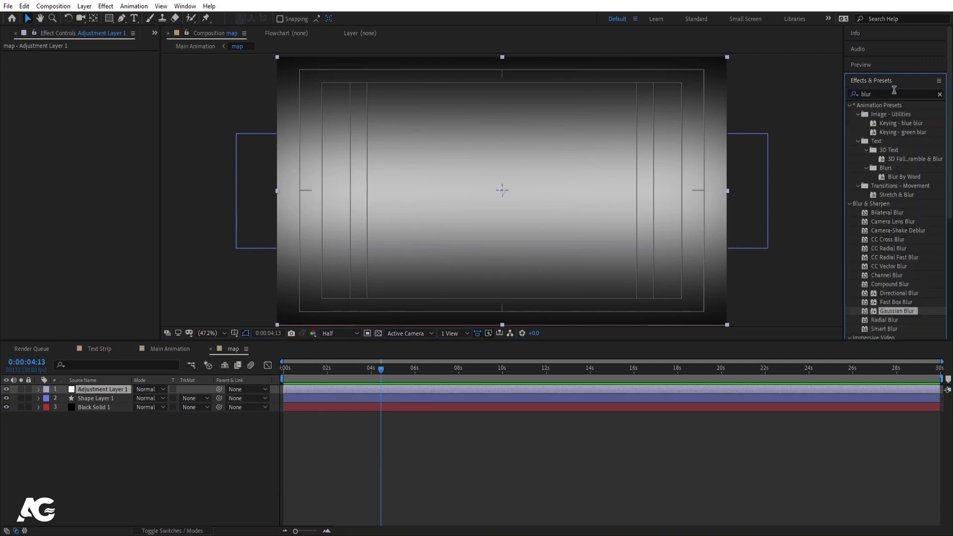
type("mosa")
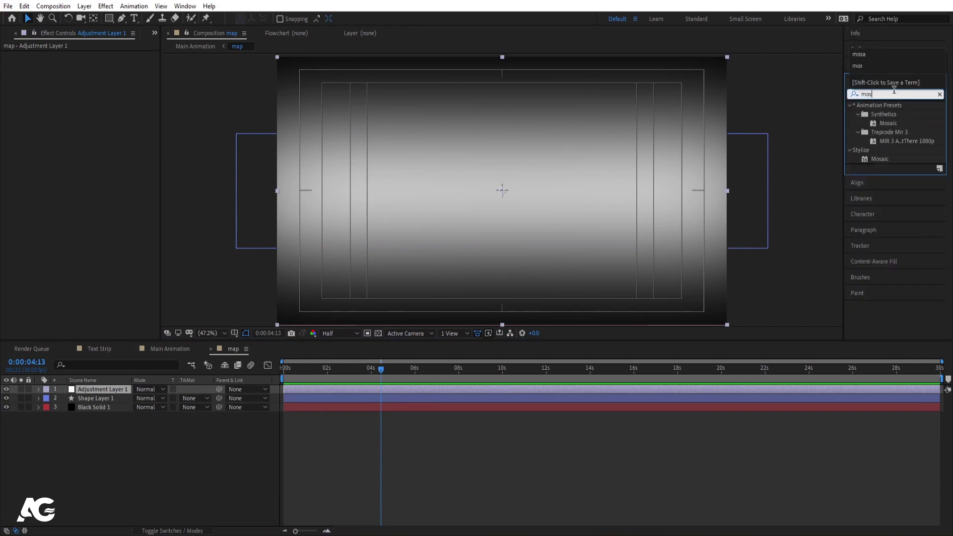
double_click(877, 141)
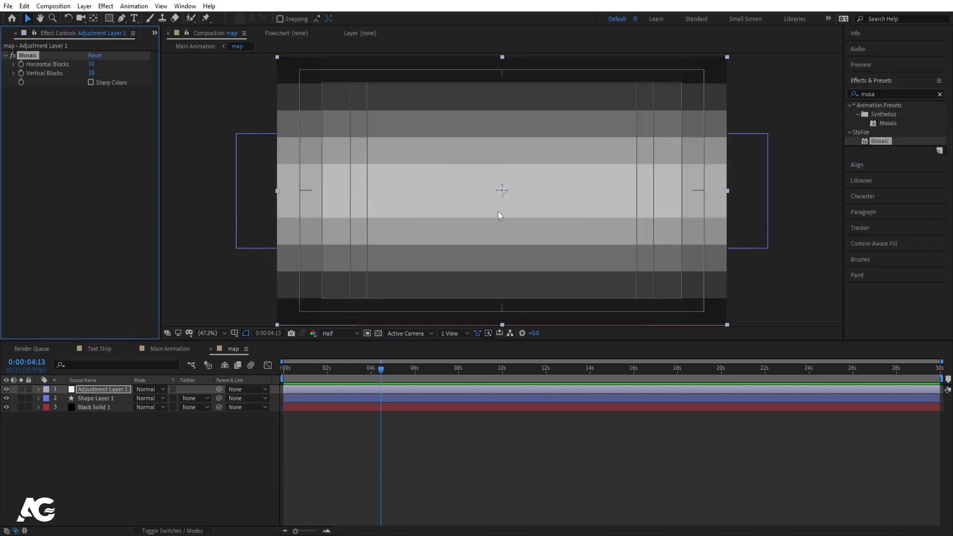
left_click(177, 348)
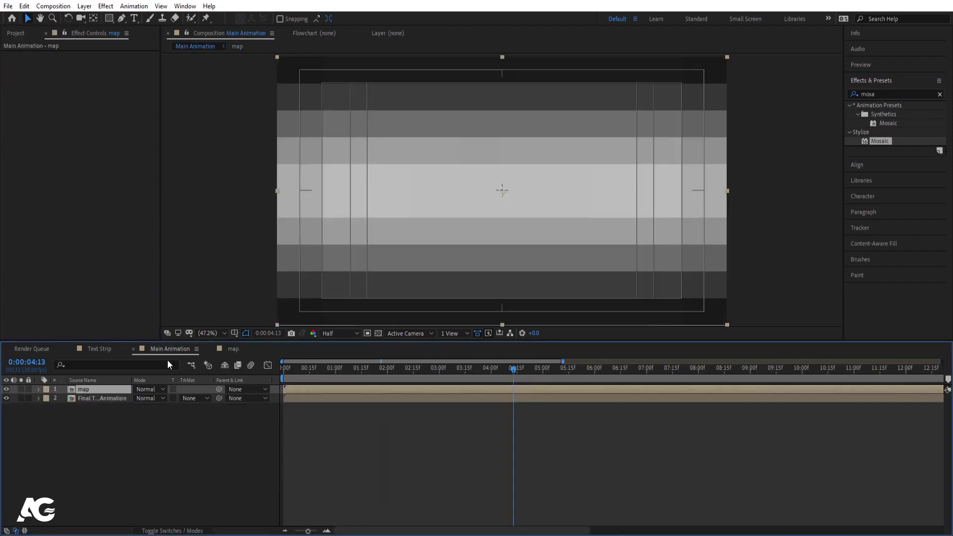
Hide map and apply Time Displacement to Final Text Animation, using 1. map as the displacement layer
left_click(6, 390)
left_click(68, 401)
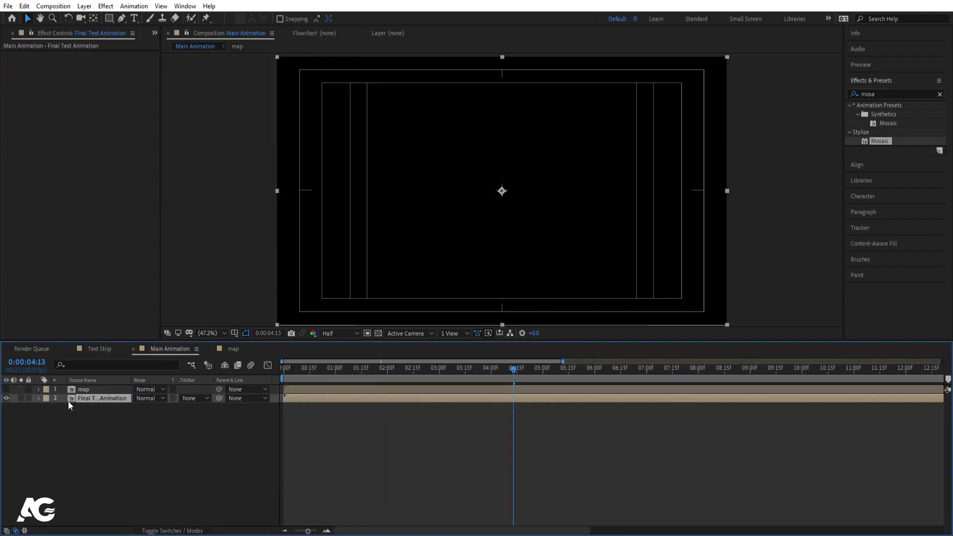
left_click(881, 94)
type("time")
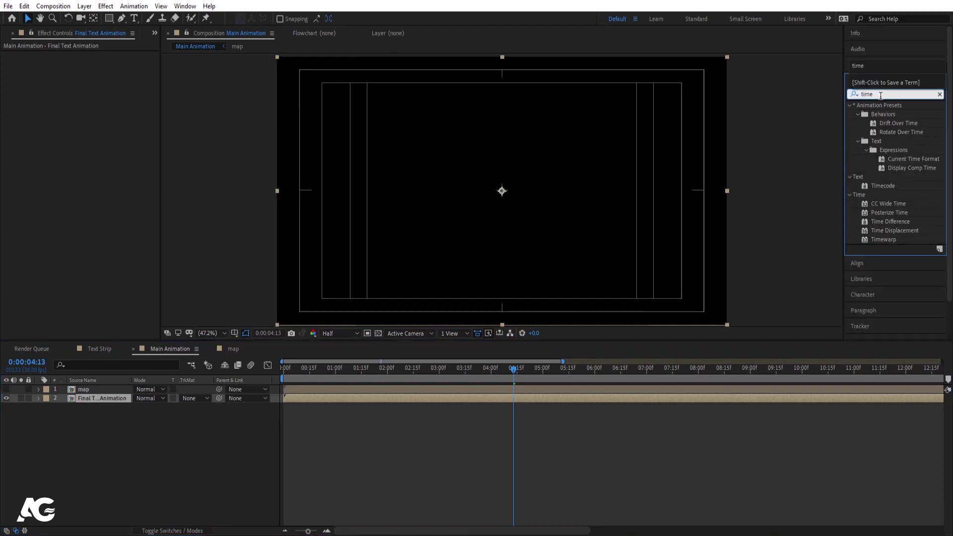
double_click(884, 231)
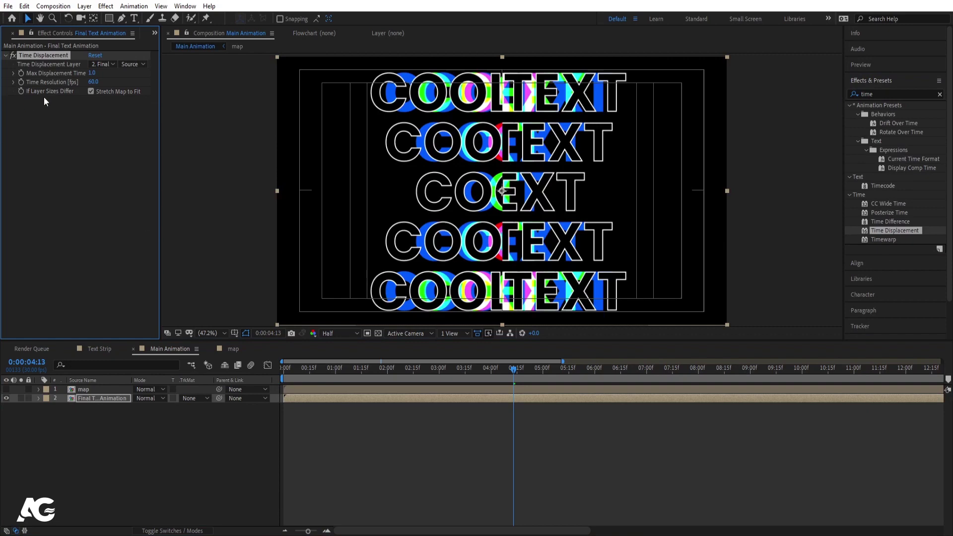
left_click(103, 64)
left_click(112, 91)
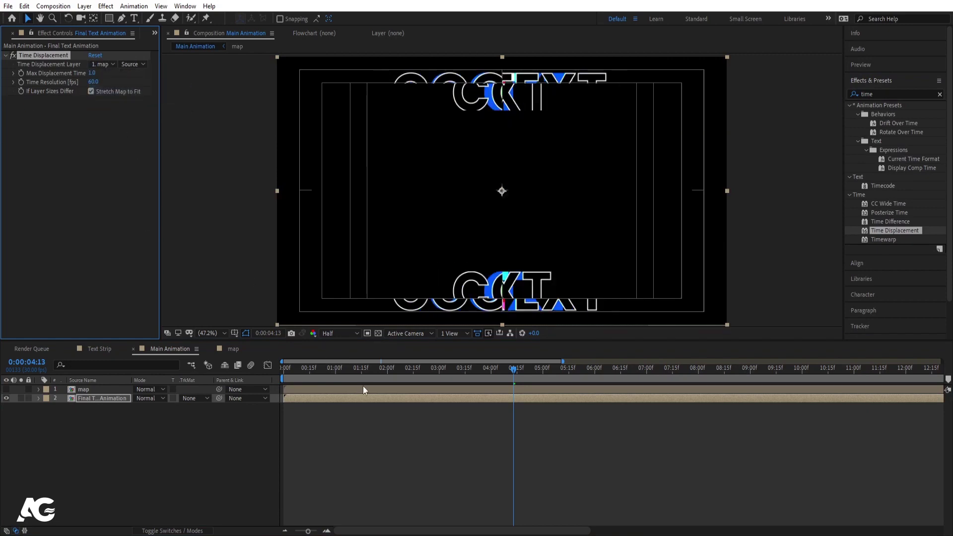
Preview the time-displaced glitch from the first frame
left_click(209, 371)
key("Home")
key("space")
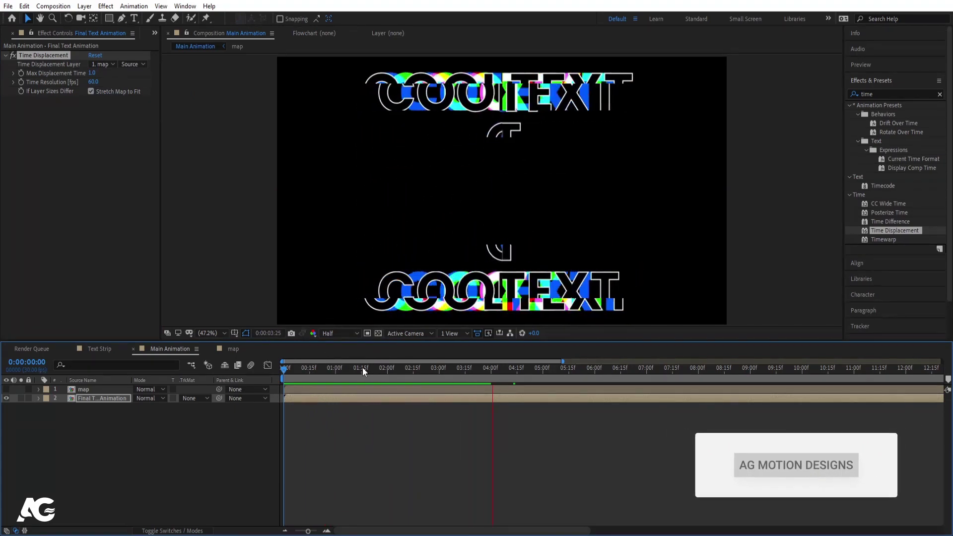
key("space")
key("Home")
key("space")
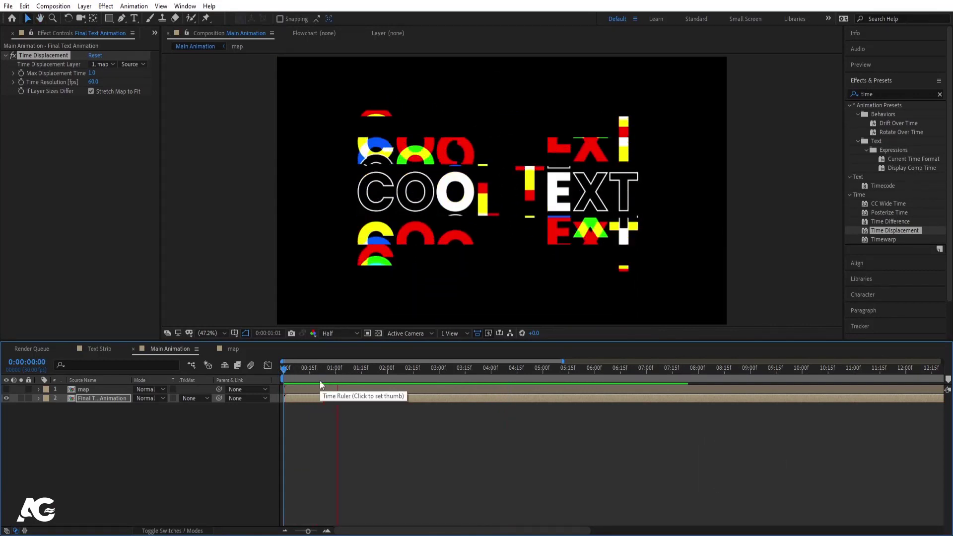
key("space")
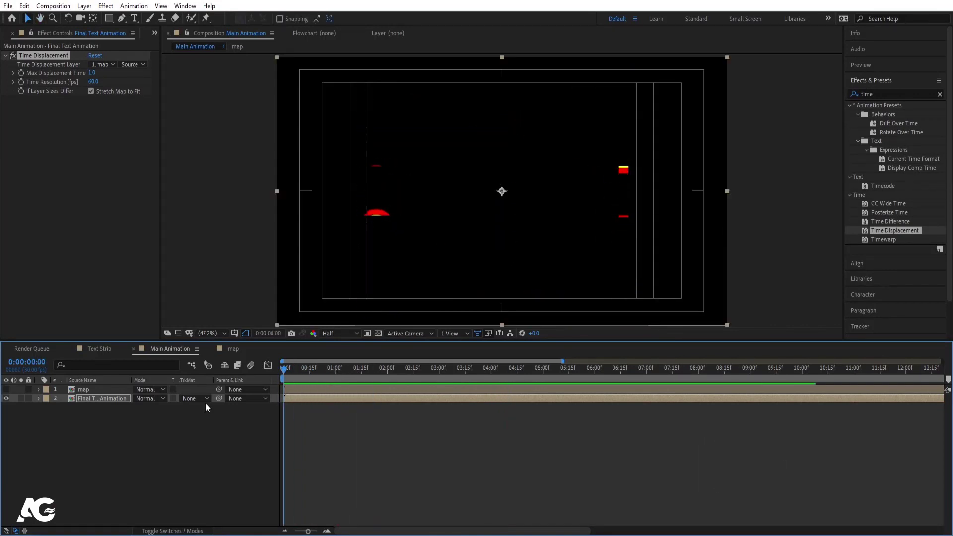
double_click(111, 398)
Shift all five Text Strip layers a few frames later inside Final Text Animation
key("ctrl+a")
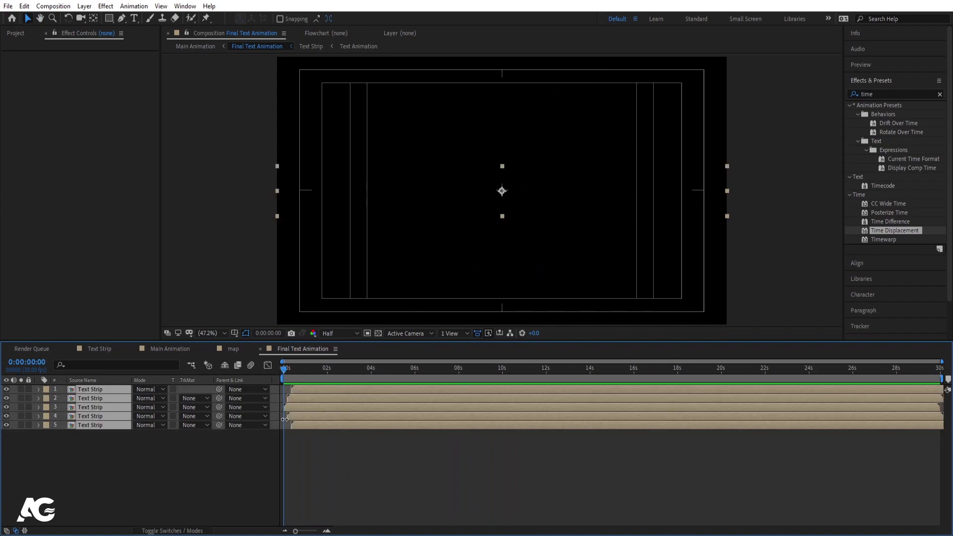
key("equal")
key("equal")
key("equal")
left_click_drag(296, 408, 305, 407)
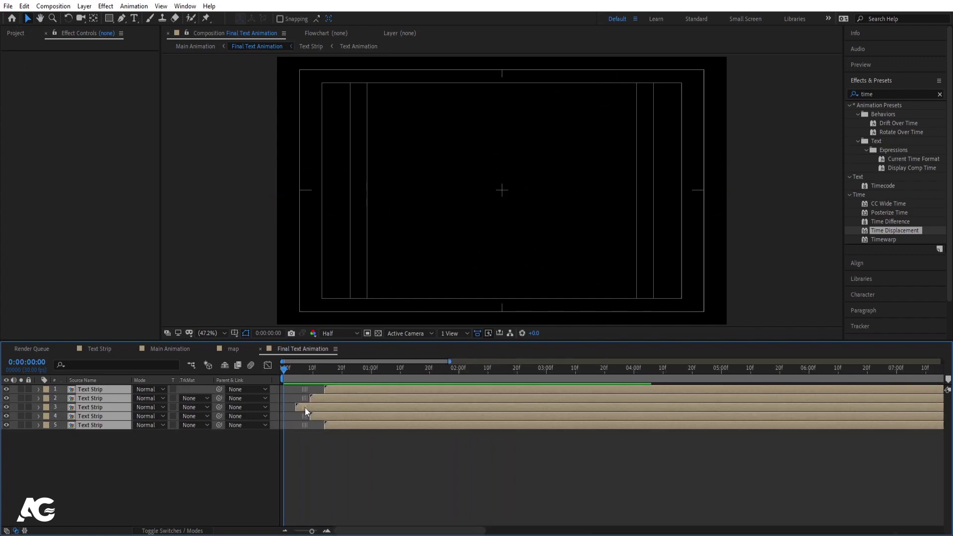
left_click(170, 349)
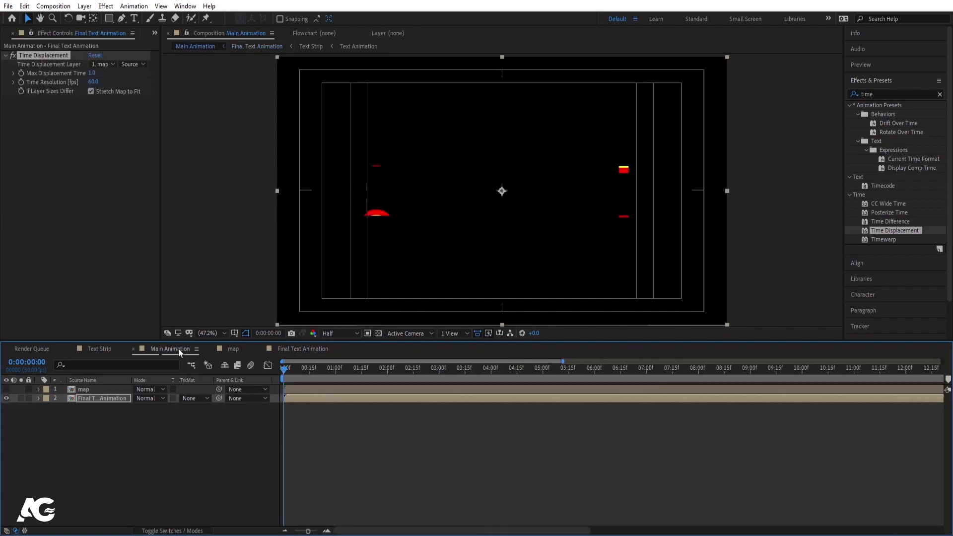
double_click(293, 398)
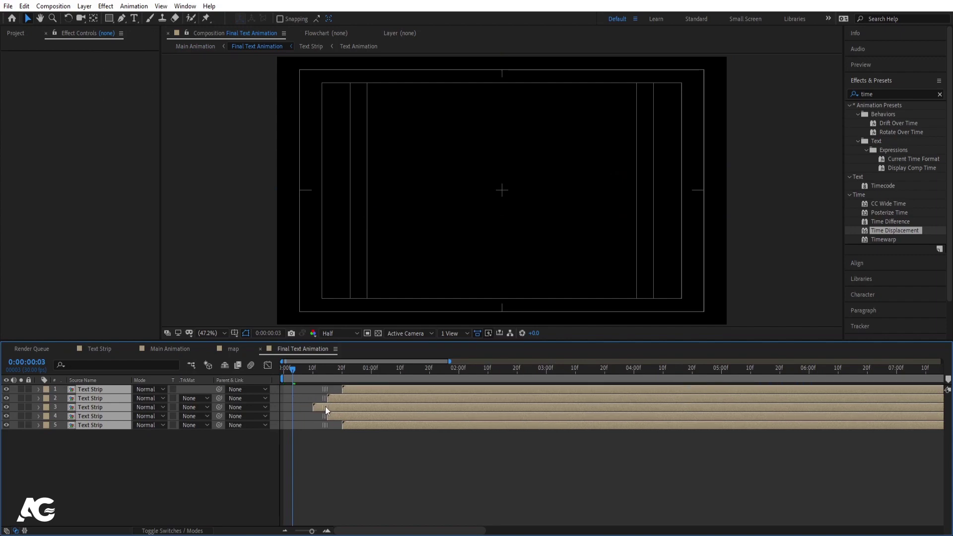
key("Home")
Close the map, Final Text Animation and Text Strip timelines and preview Main Animation
left_click(171, 349)
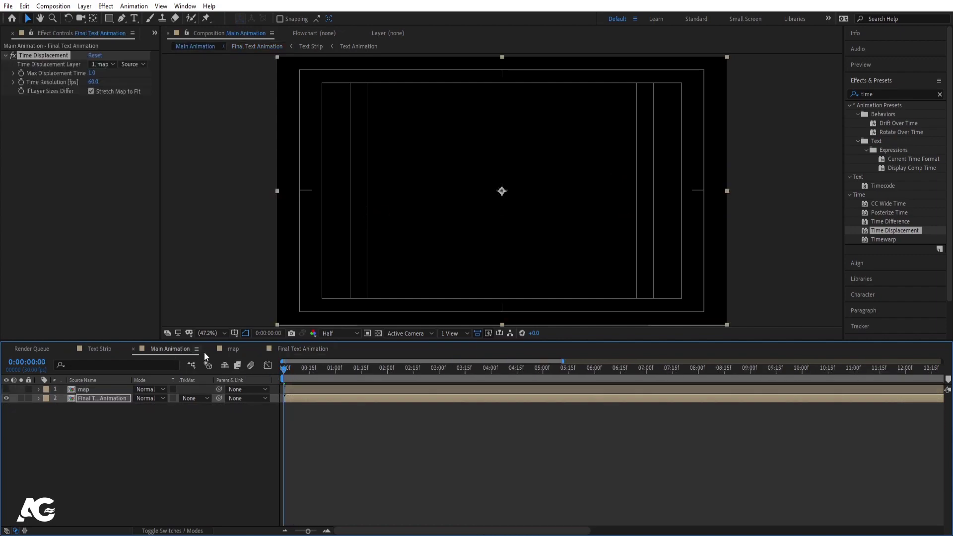
left_click(210, 348)
left_click(209, 348)
left_click(72, 350)
key("space")
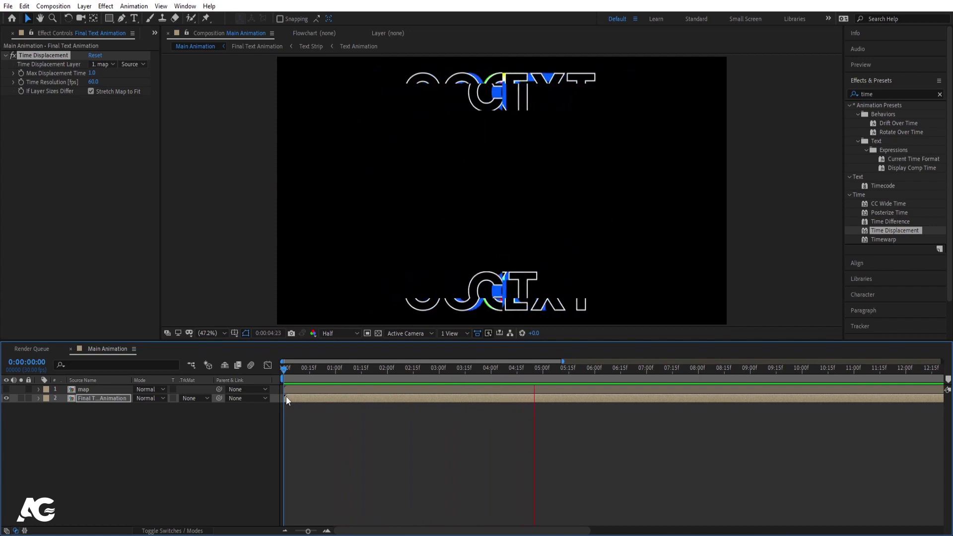
left_click(288, 387)
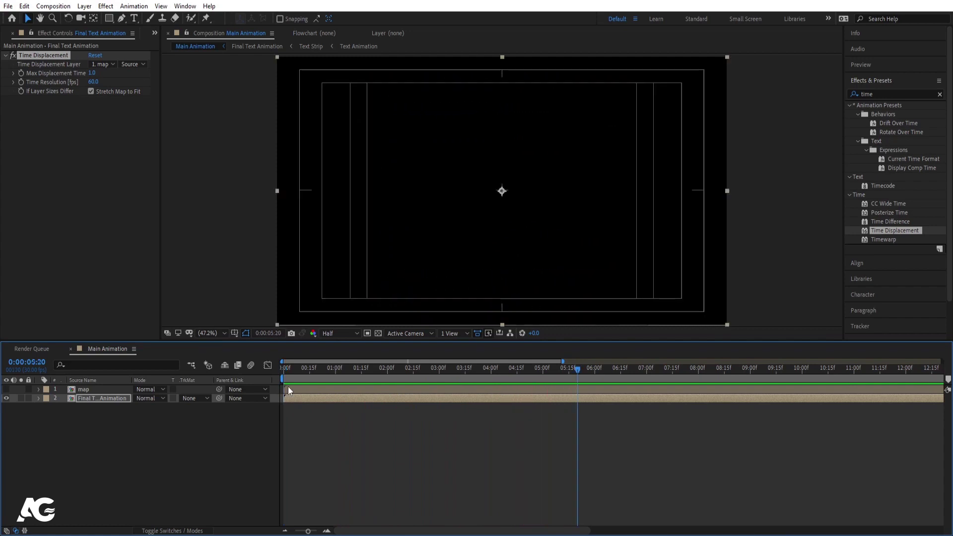
right_click(182, 425)
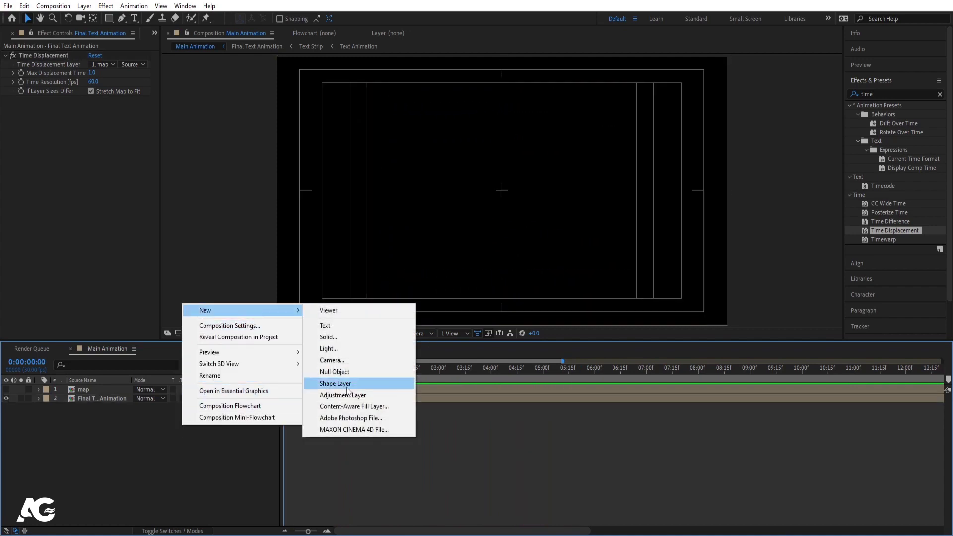
Add Null 1 and parent map and Final Text Animation to it
left_click(350, 371)
left_click(88, 397)
left_click(86, 407, "shift")
left_click_drag(219, 398, 178, 398)
left_click_drag(116, 396, 103, 391)
Give Null 1's Position a wiggle(3,3) expression and preview the shake
left_click(103, 391)
key("p")
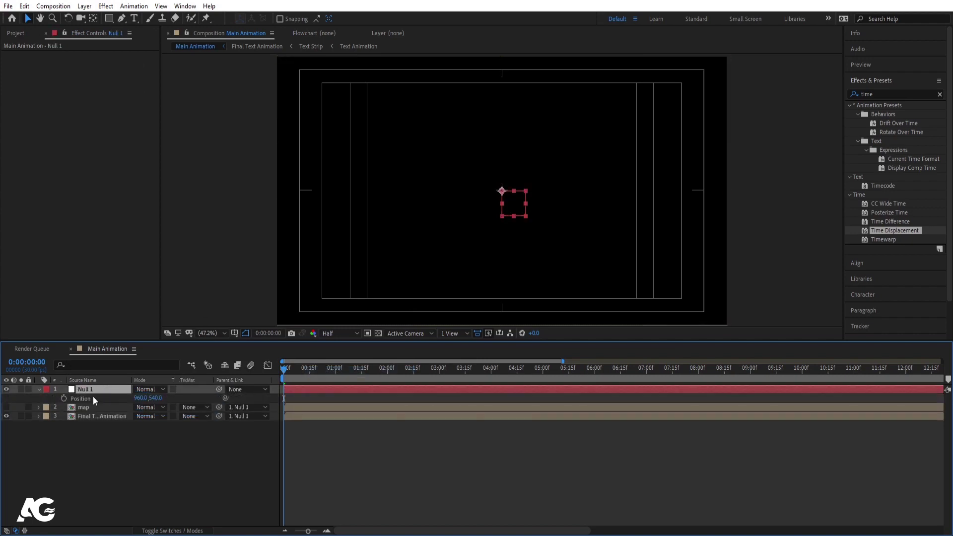
left_click(64, 399, "alt")
type("w")
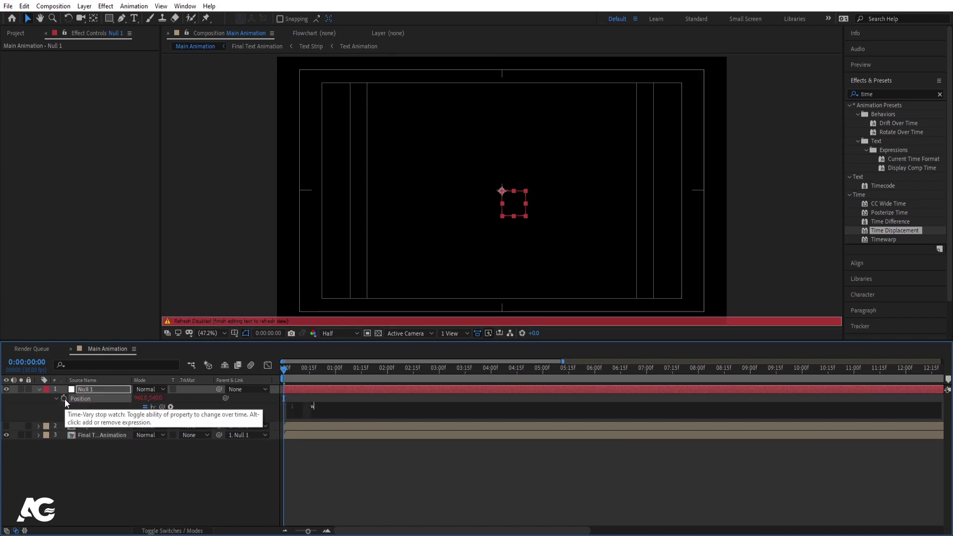
type("igg")
key("Return")
left_click(106, 513)
key("space")
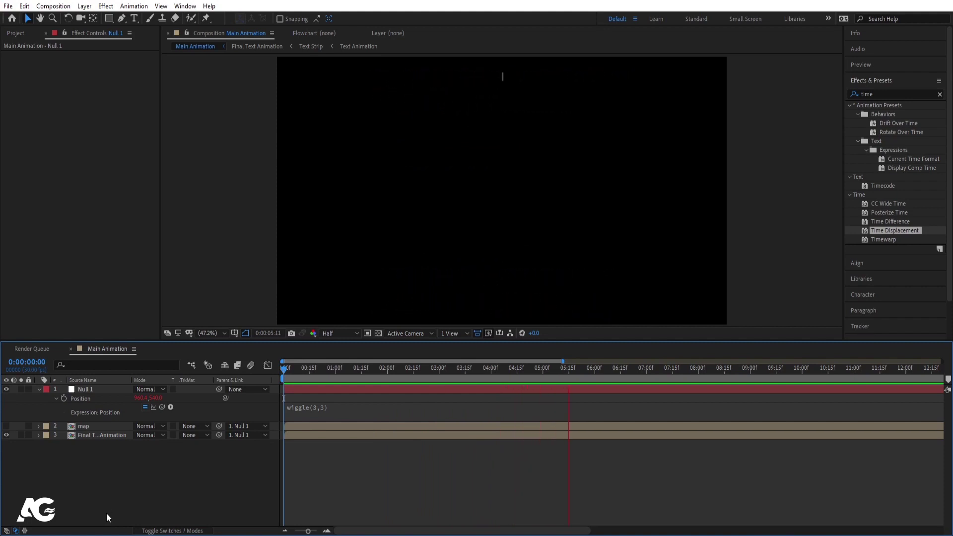
key("u")
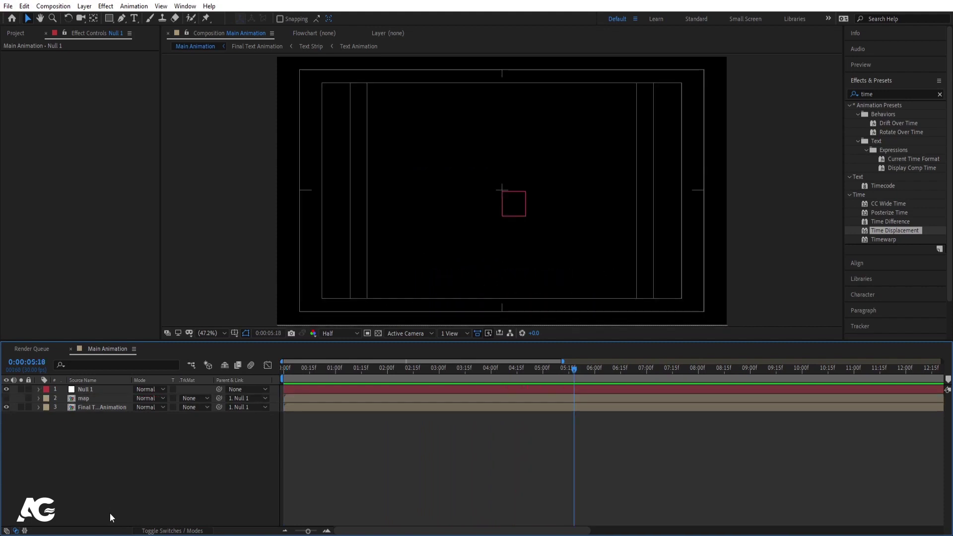
key("ctrl+y")
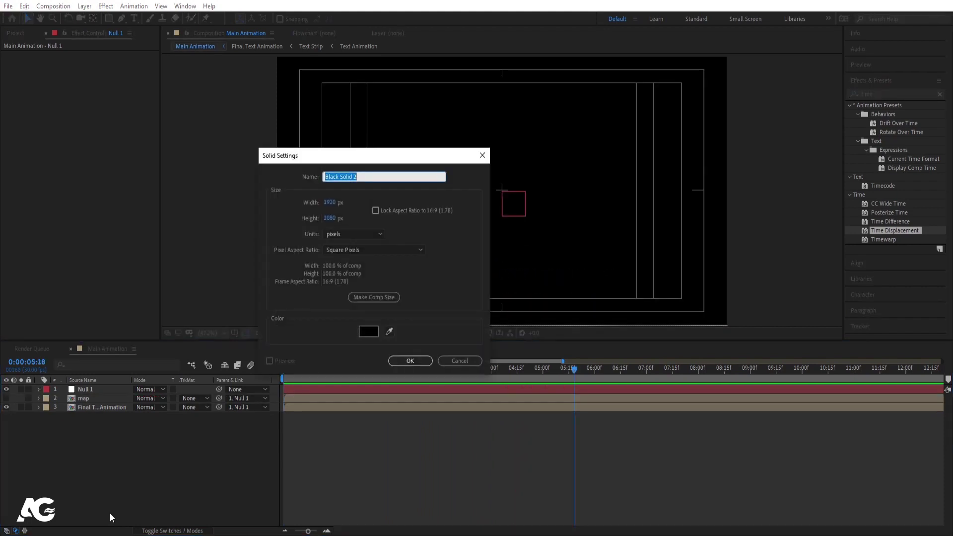
Create a solid named bg at the bottom of the stack and apply Fractal Noise
type("bg")
key("Return")
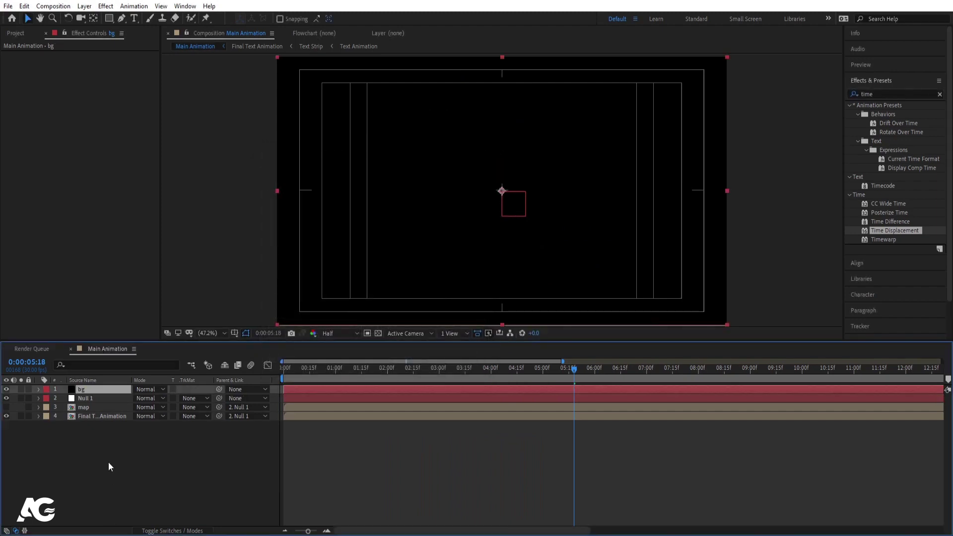
left_click_drag(89, 393, 88, 441)
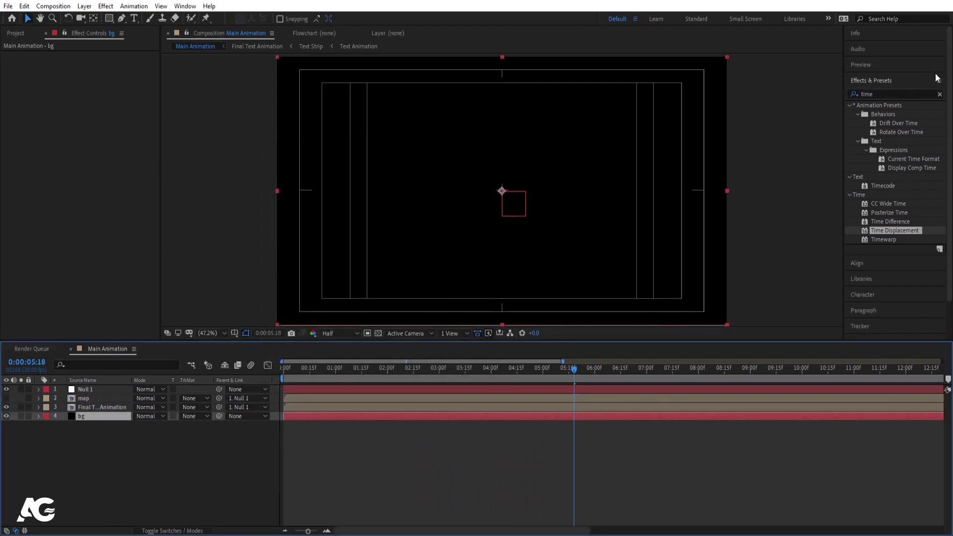
left_click(880, 92)
type("f")
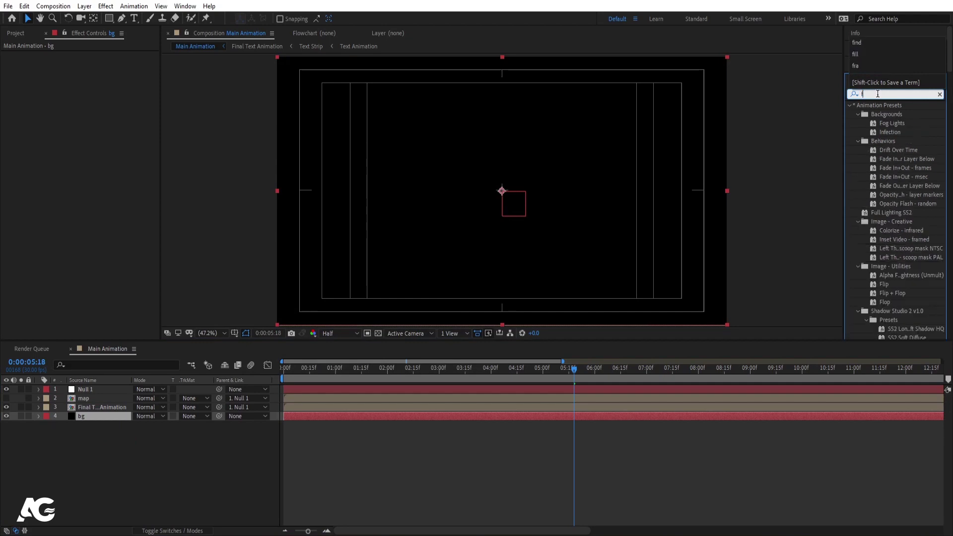
type("rac")
double_click(901, 177)
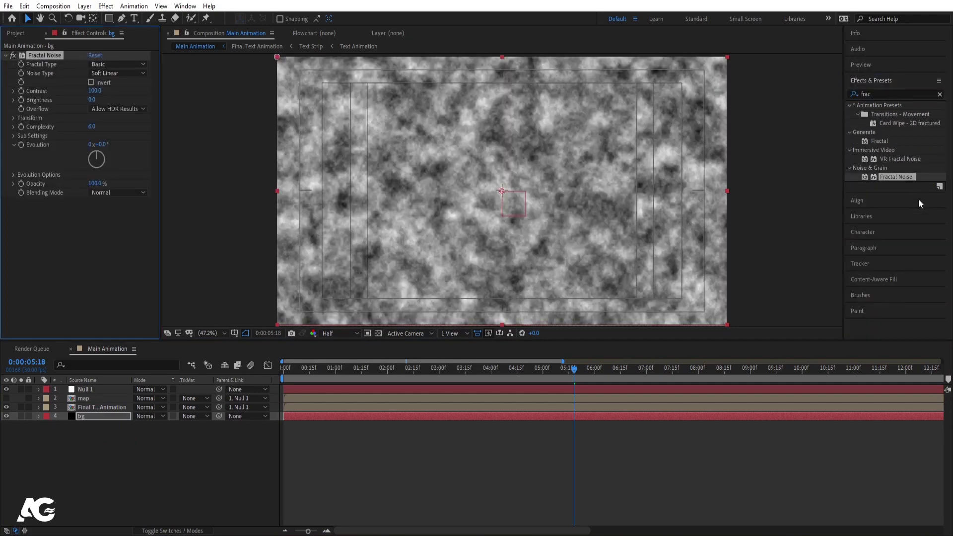
Set the Fractal Noise Contrast to 2000 and Brightness to about -604
left_click_drag(94, 94, 556, 90)
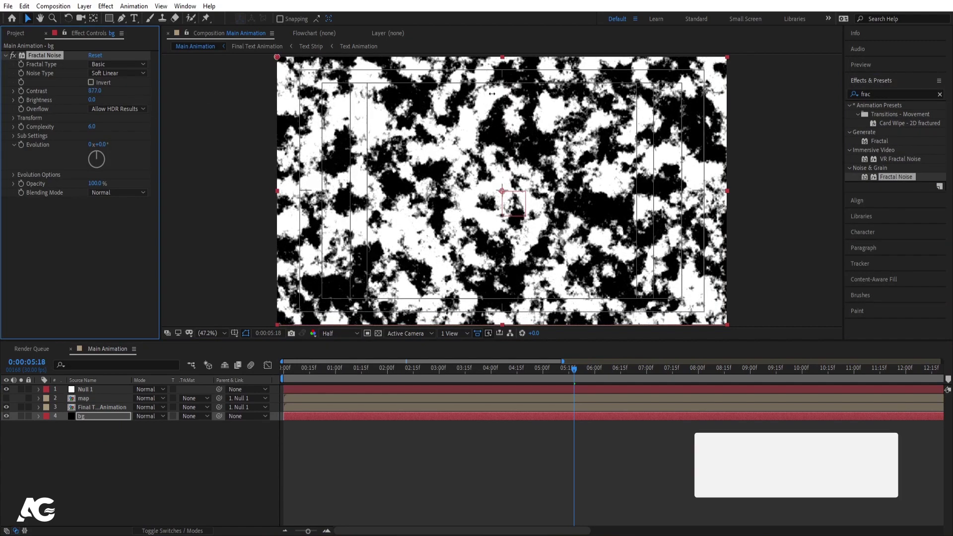
left_click(96, 91)
type("1400")
key("Return")
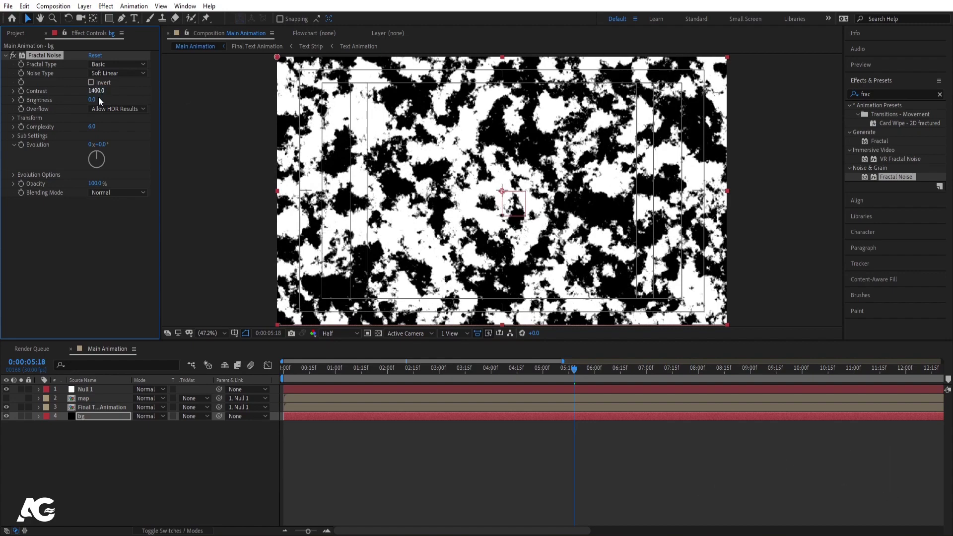
left_click_drag(85, 98, 54, 100)
mouse_move(35, 101)
left_mouse_down()
mouse_move(76, 106)
mouse_move(40, 101)
left_mouse_up()
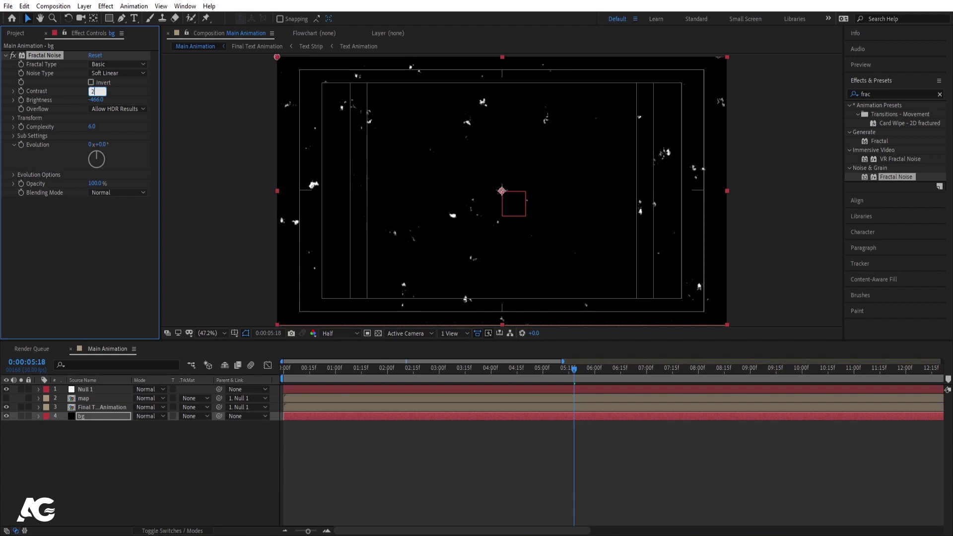
left_click_drag(97, 91, 32, 101)
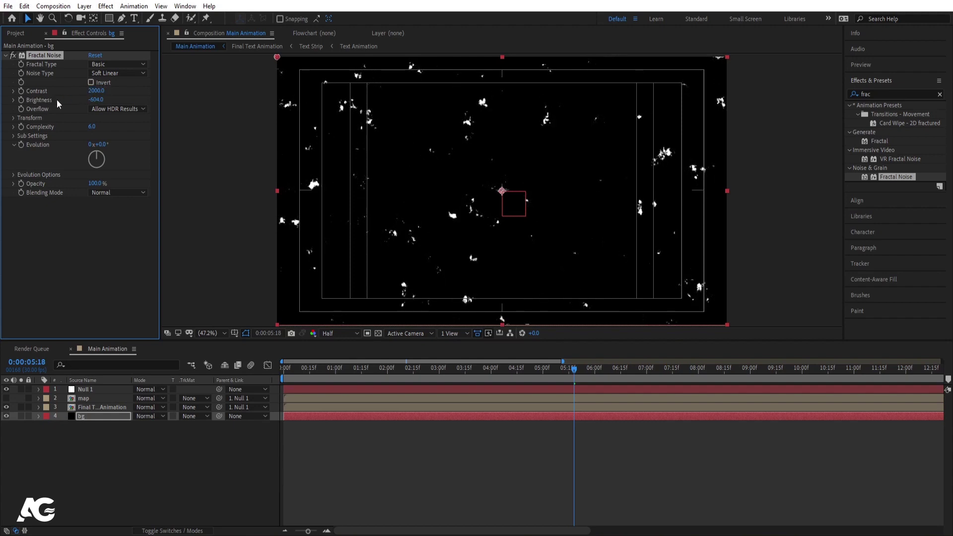
Drive bg's Fractal Noise Evolution with time*500 and preview the flickering specks
left_click(22, 144, "alt")
type("time*500")
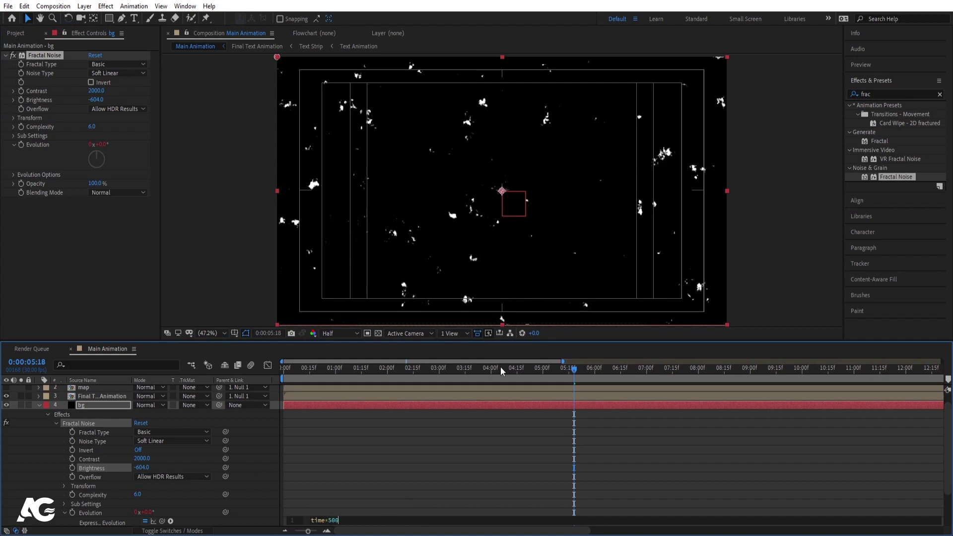
left_click(440, 431)
key("space")
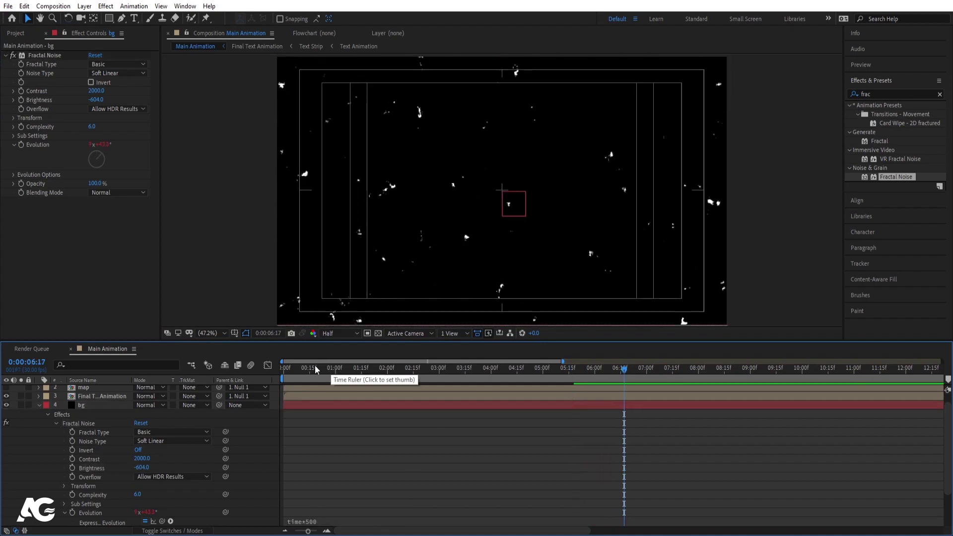
left_click(283, 367)
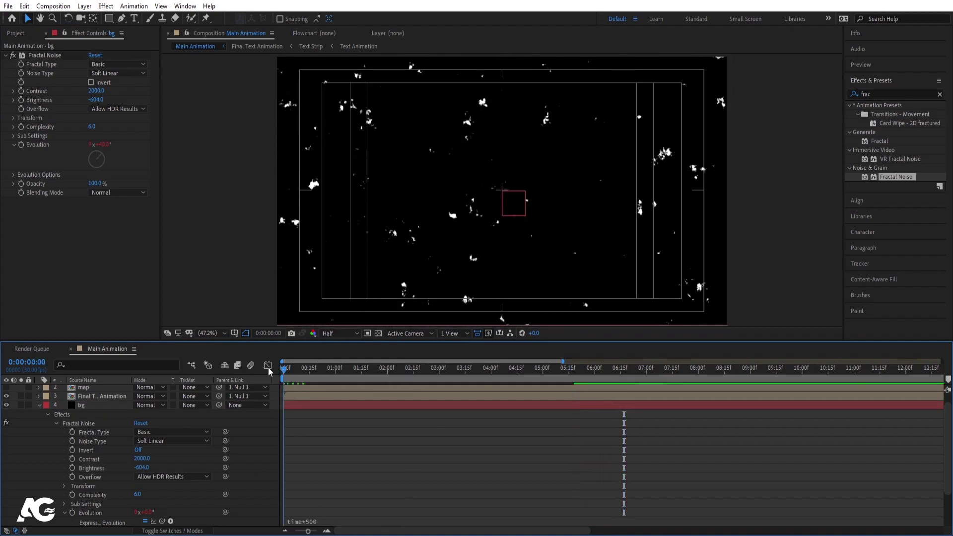
left_click(39, 405)
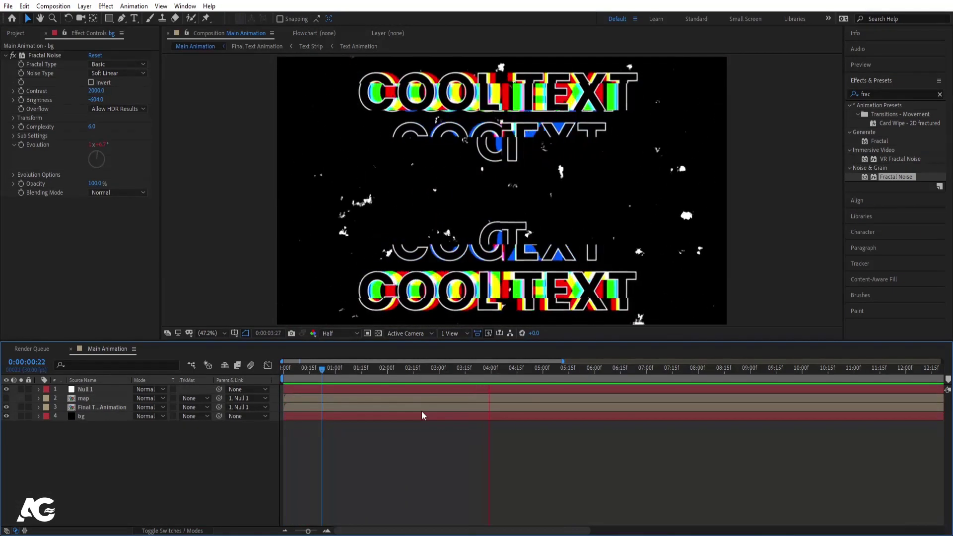
key("space")
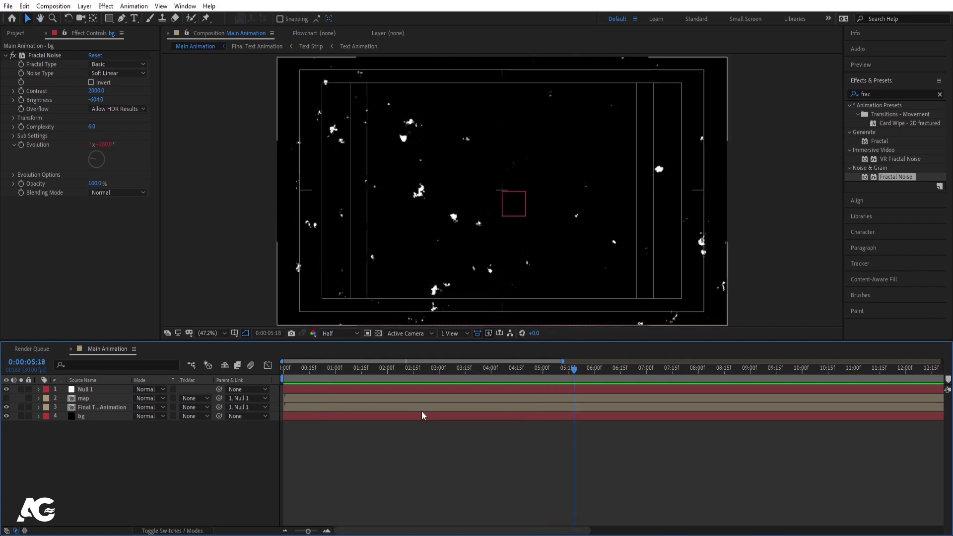
key("space")
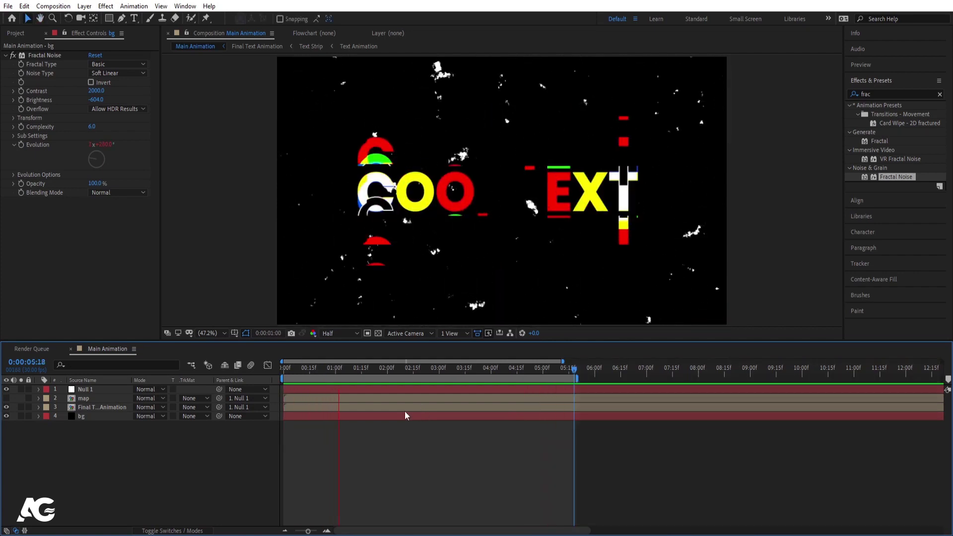
key("space")
right_click(166, 452)
Add an adjustment layer with Turbulent Displace at Size 2
mouse_move(259, 337)
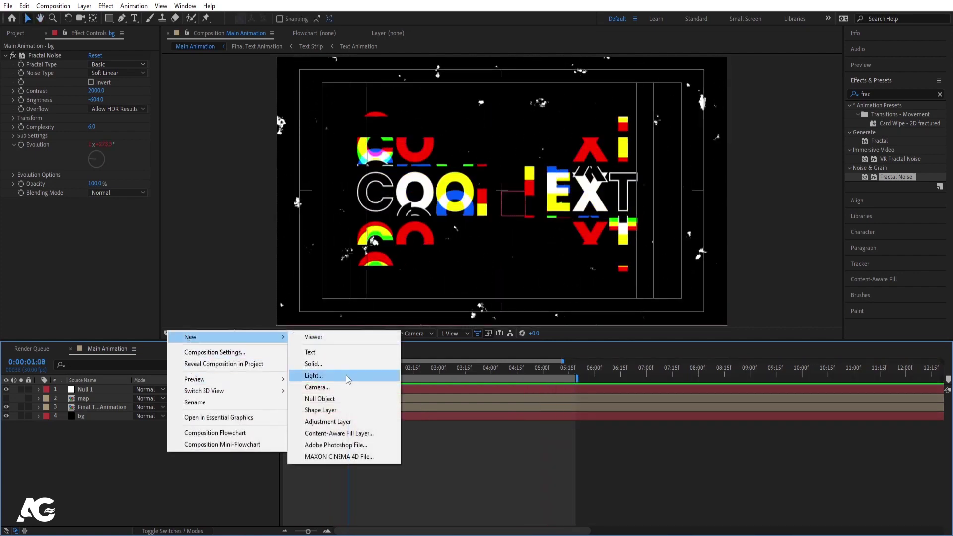
left_click(327, 421)
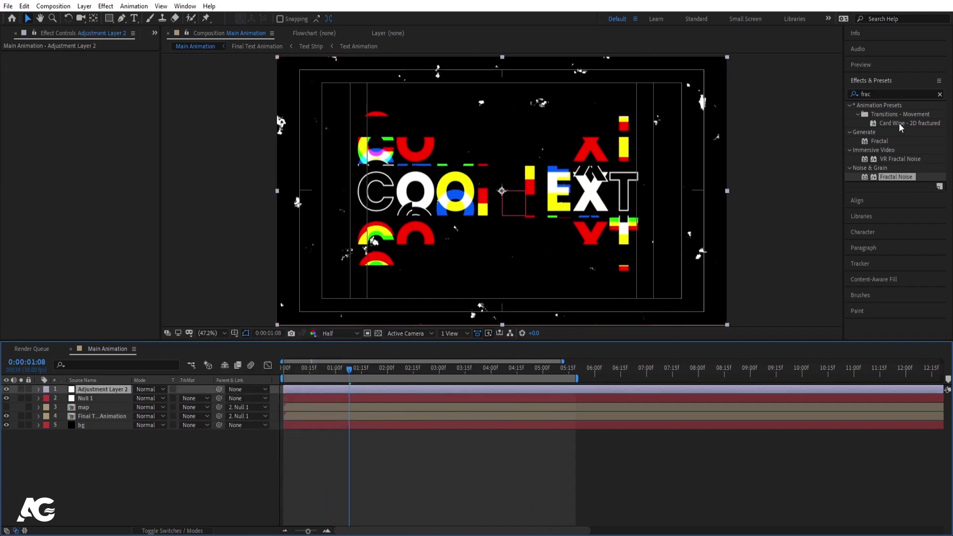
left_click(885, 93)
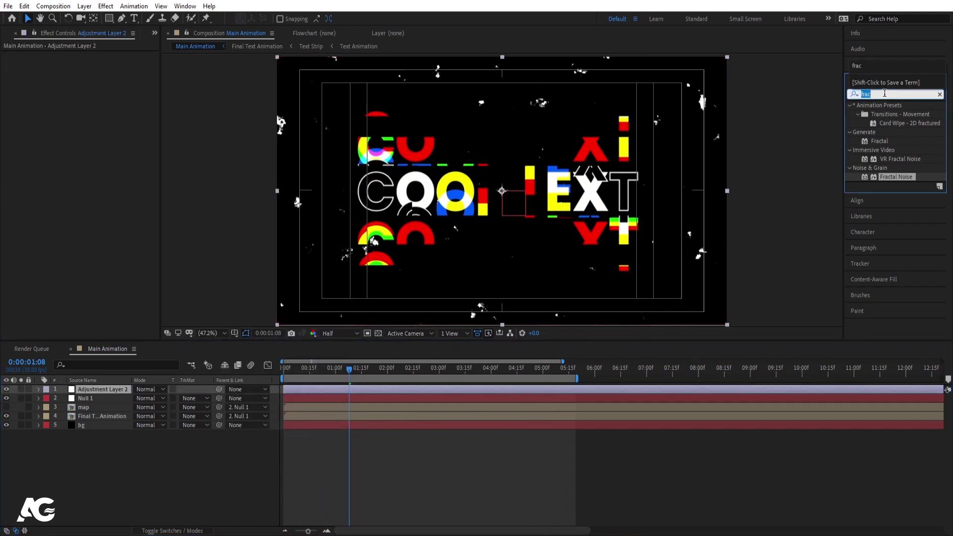
type("tur")
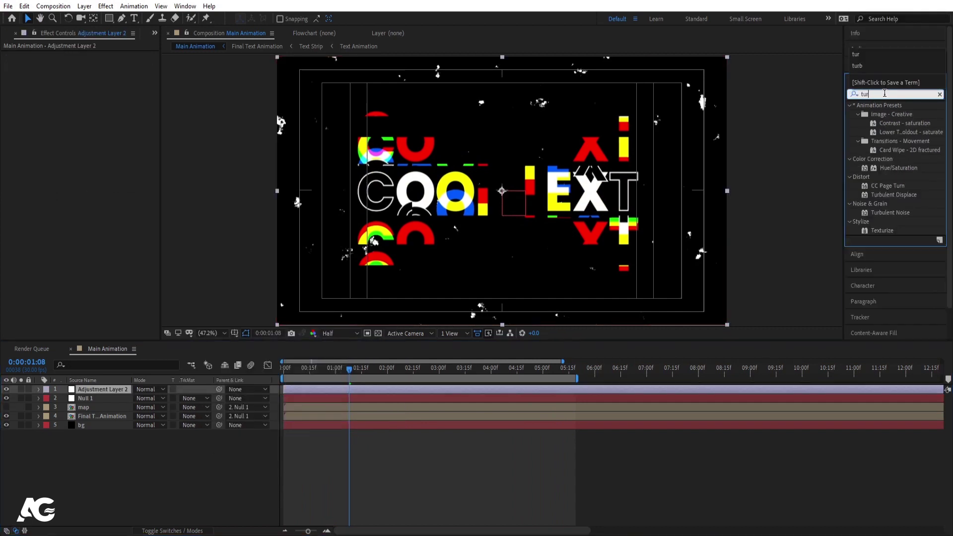
double_click(892, 195)
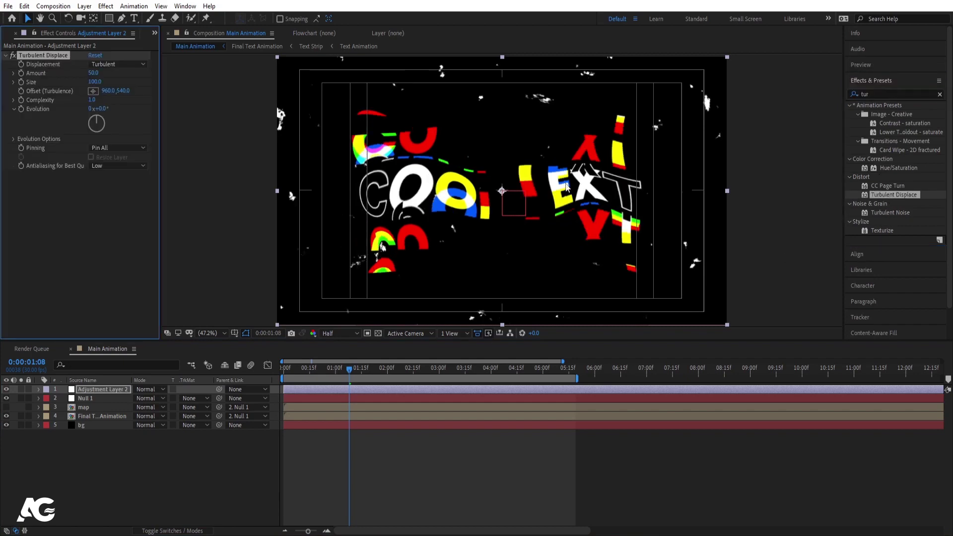
key("space")
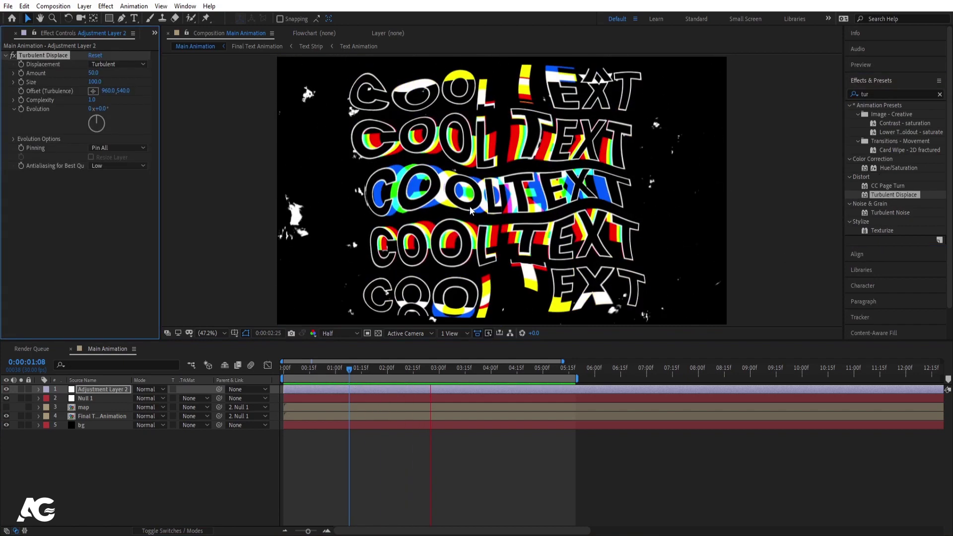
key("space")
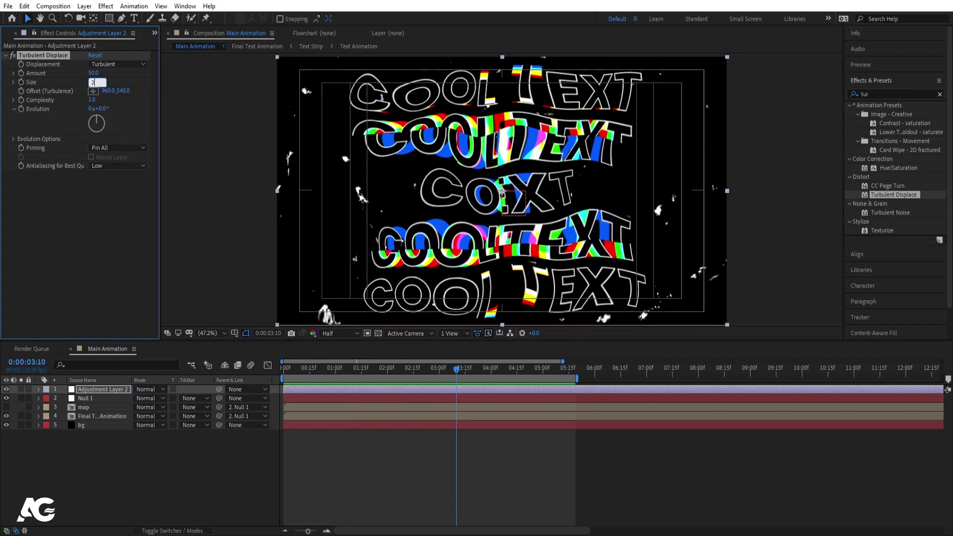
key("Return")
Fit the frame in the viewer, set preview resolution to Full, and step forward a frame
scroll(442, 238, "up", 4)
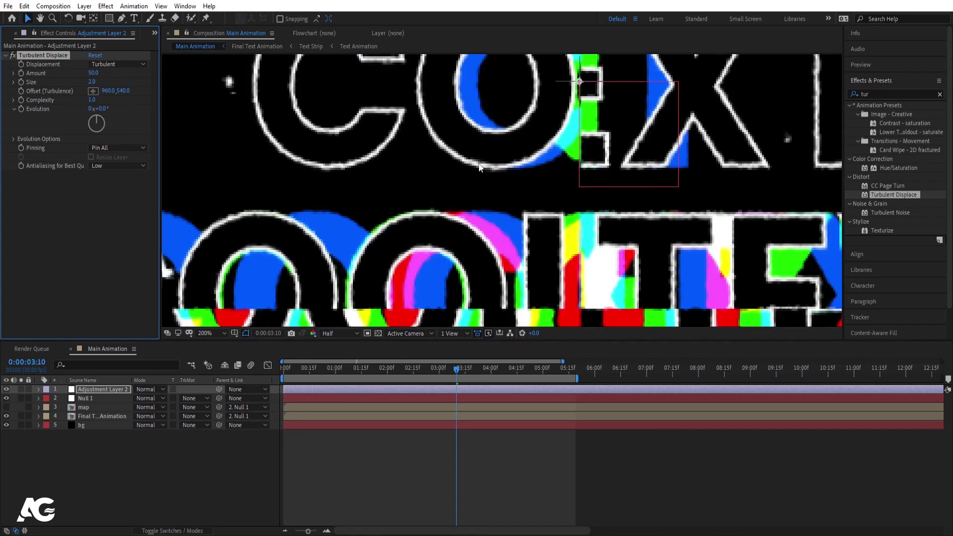
scroll(443, 150, "down", 4)
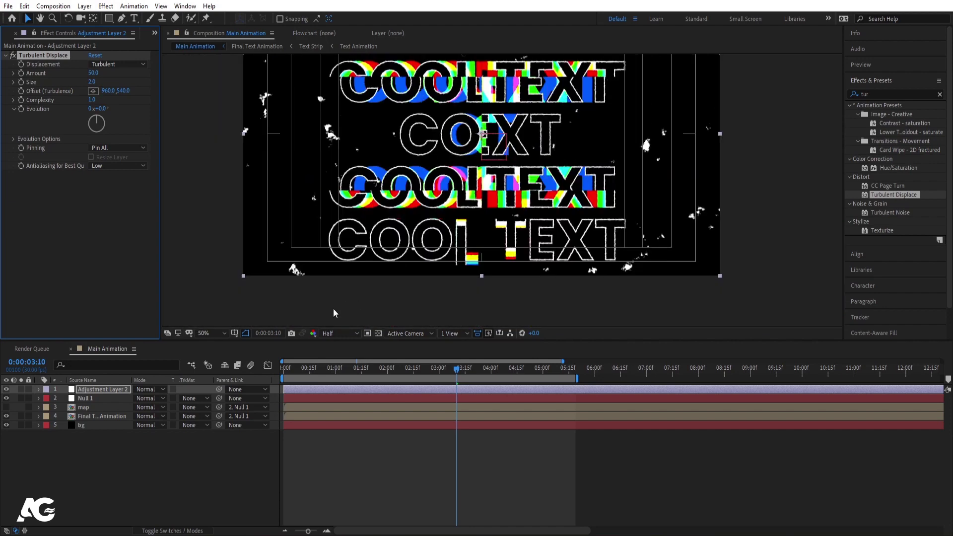
left_click(219, 333)
left_click(221, 343)
left_click(328, 333)
left_click(336, 359)
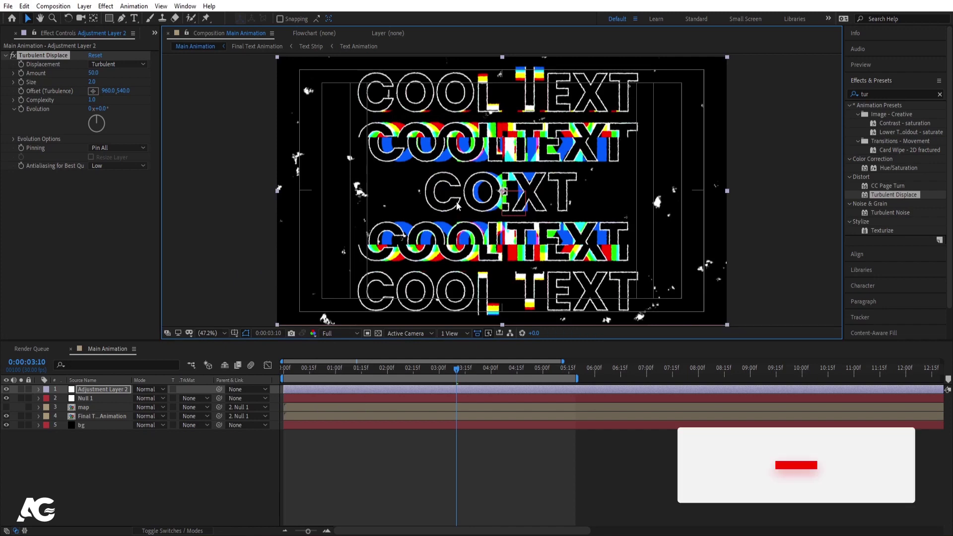
key("Page_Down")
key("apostrophe")
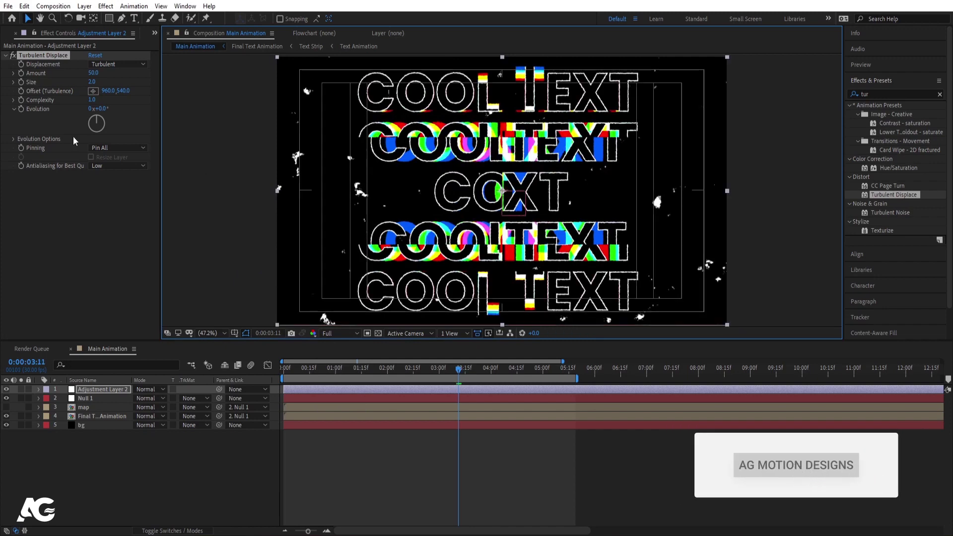
Animate the Turbulent Displace Evolution with the expression time*500
left_click(22, 109, "alt")
type("time")
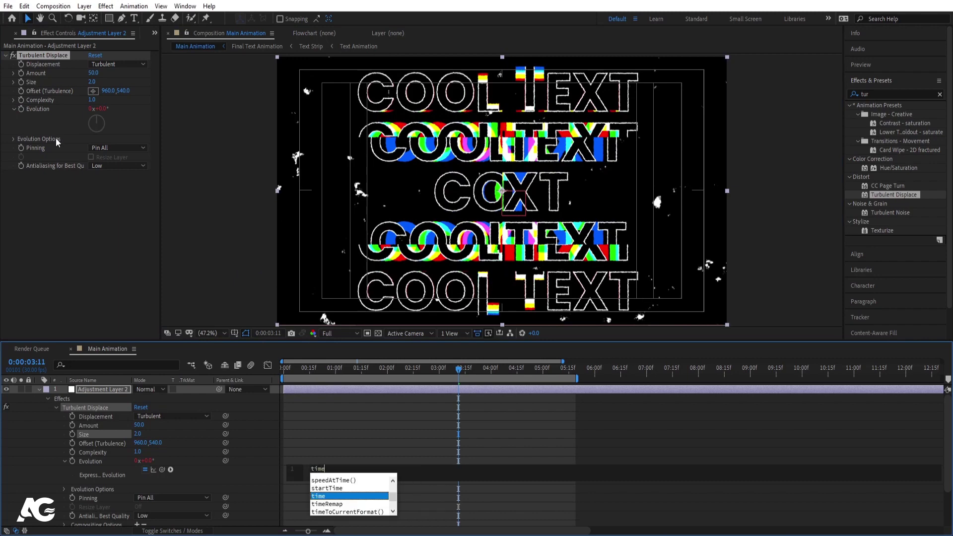
key("Return")
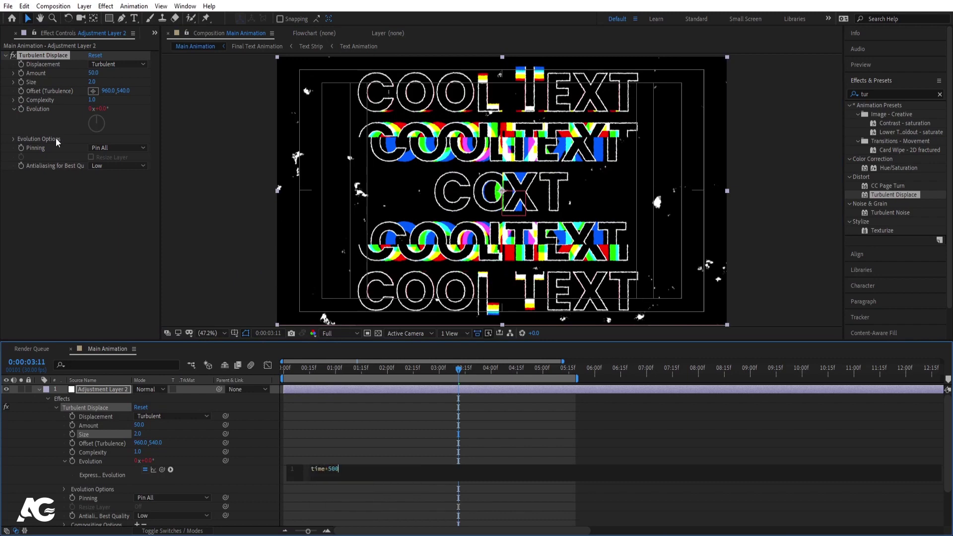
left_click(391, 439)
key("ctrl+grave")
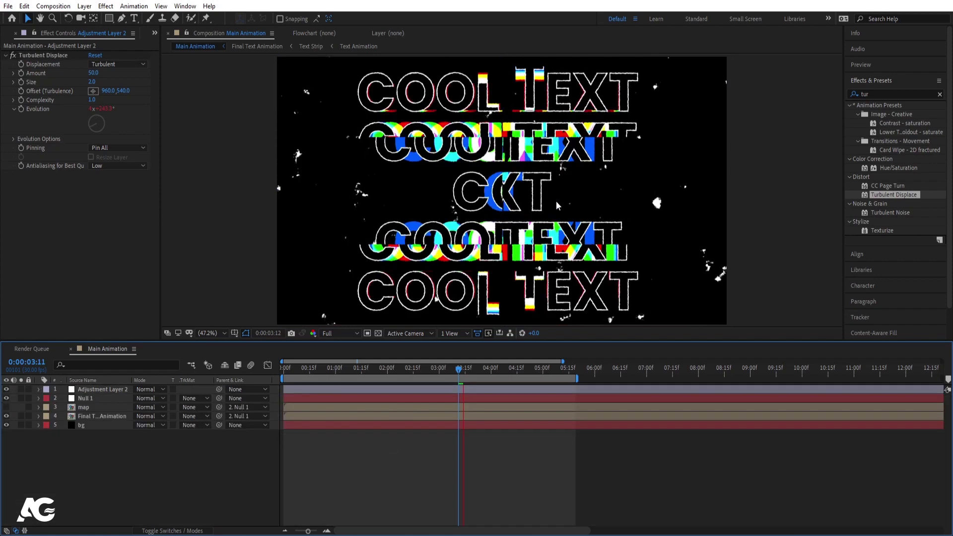
key("space")
Add a third adjustment layer with the Posterize Time effect
right_click(146, 489)
mouse_move(199, 369)
left_click(304, 454)
left_click(882, 91)
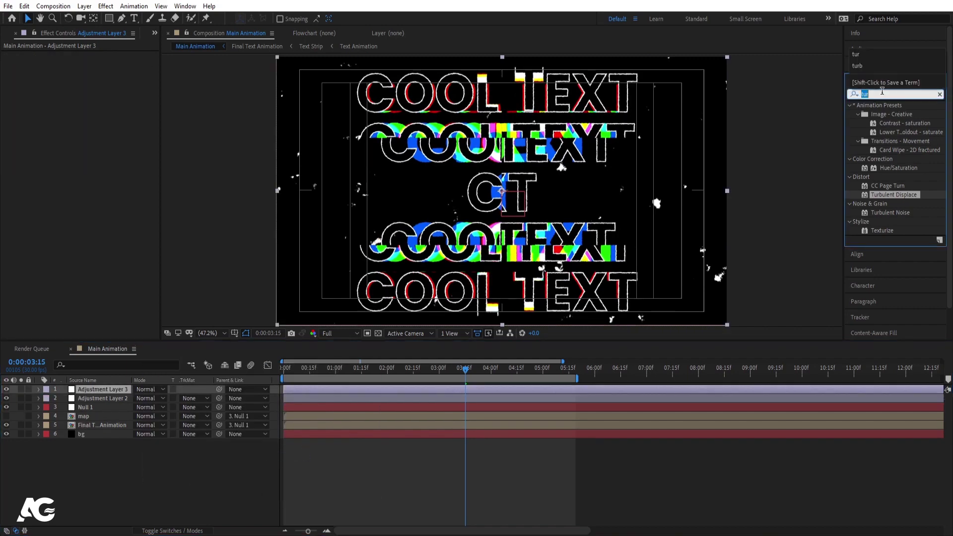
type("pos")
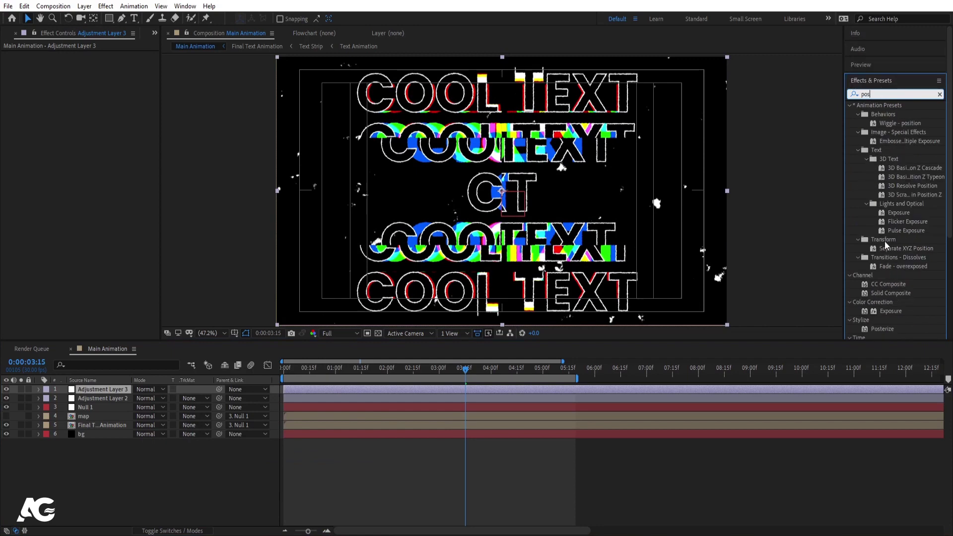
scroll(894, 253, "down", 2)
double_click(885, 284)
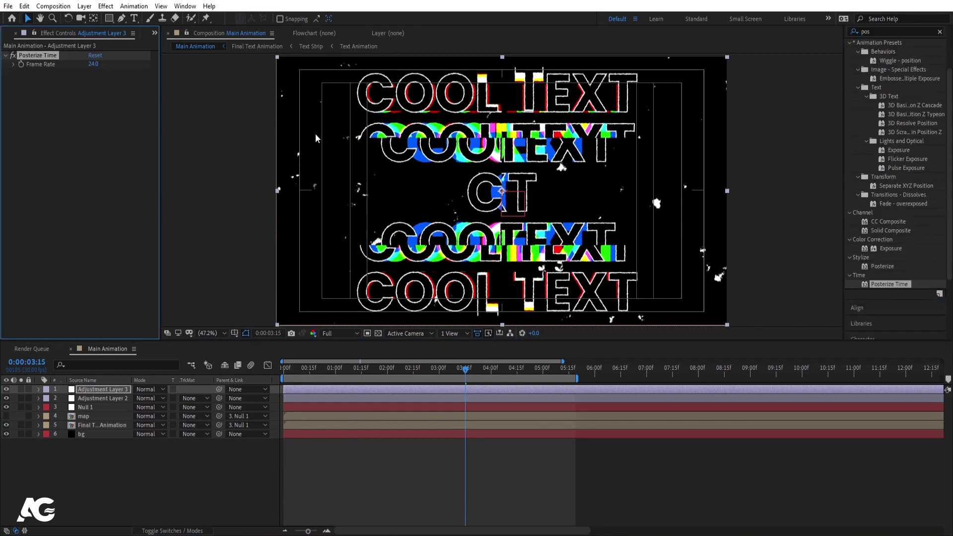
Preview Posterize Time, then try a Frame Rate of 14 and preview the choppier motion
key("space")
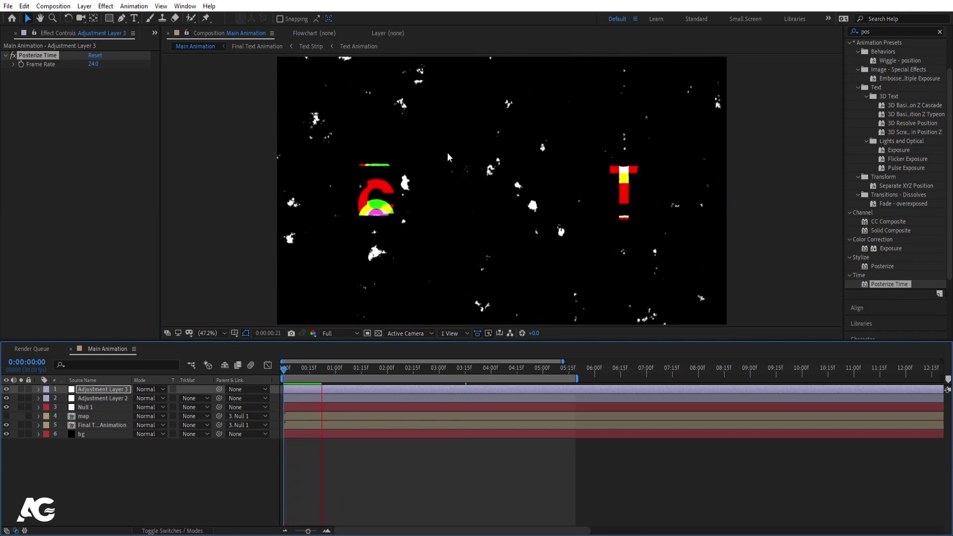
key("space")
left_click(93, 64)
key("Return")
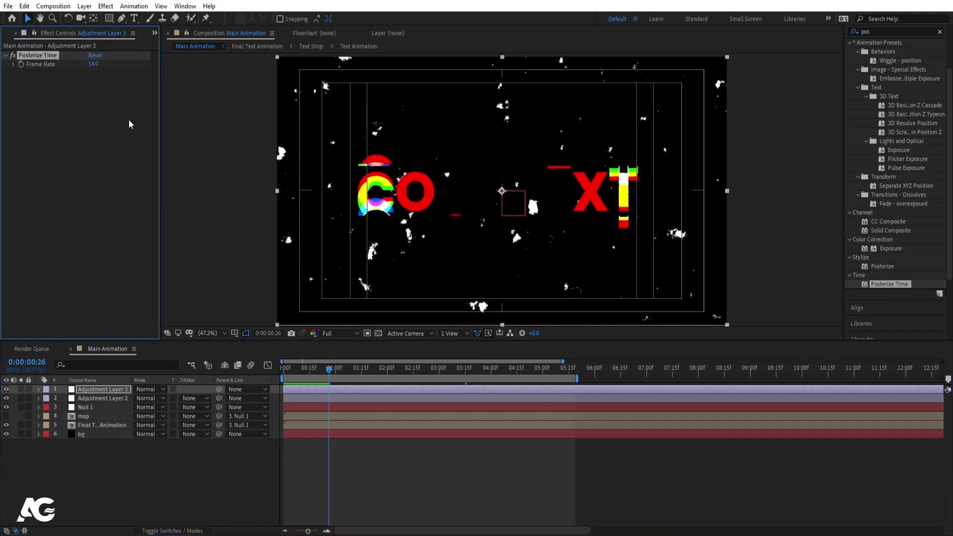
key("space")
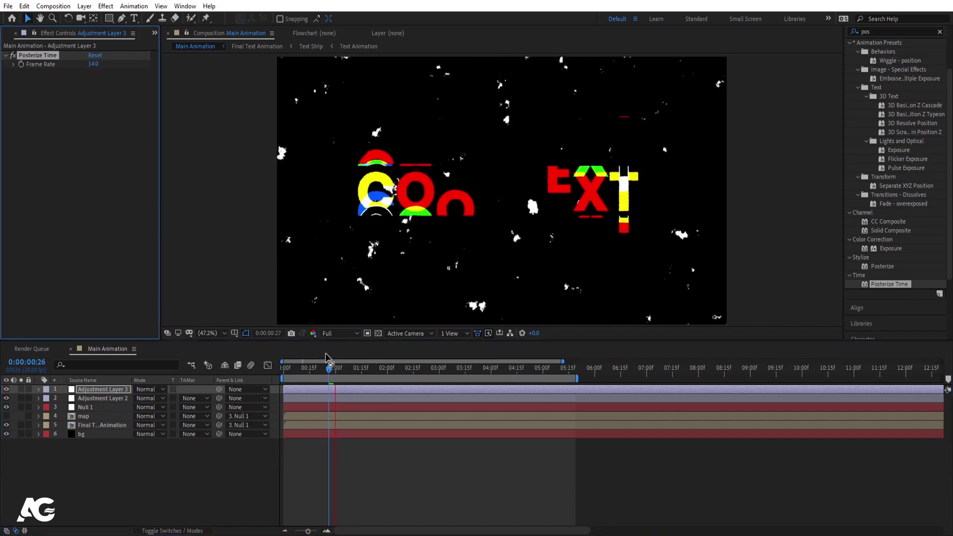
key("space")
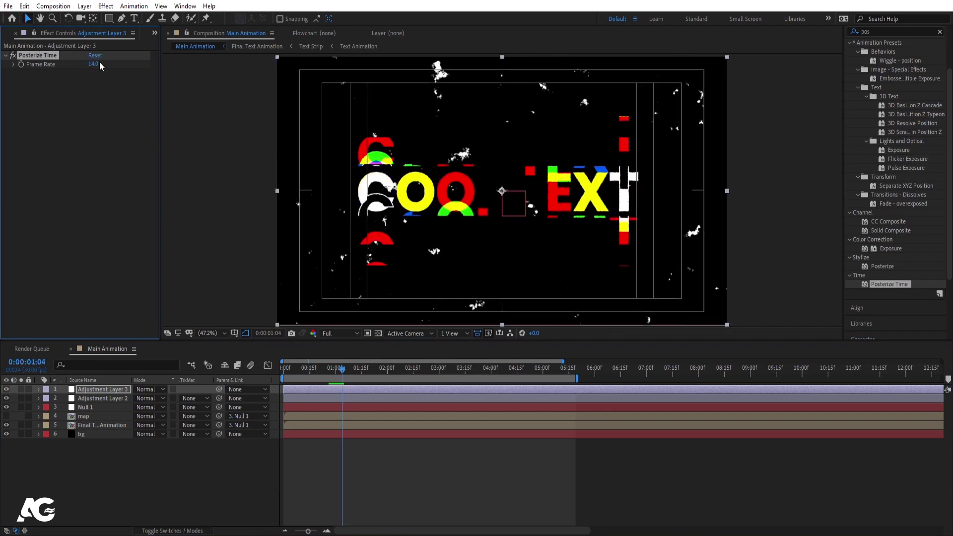
Set the Posterize Time Frame Rate to 60 and preview from 01:08
type("60")
key("Return")
key("space")
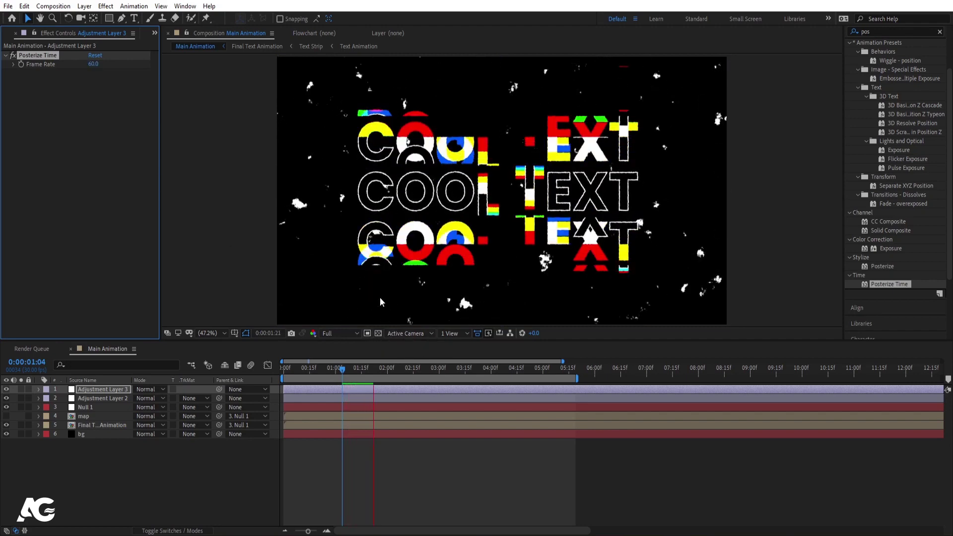
key("space")
left_click(350, 372)
key("space")
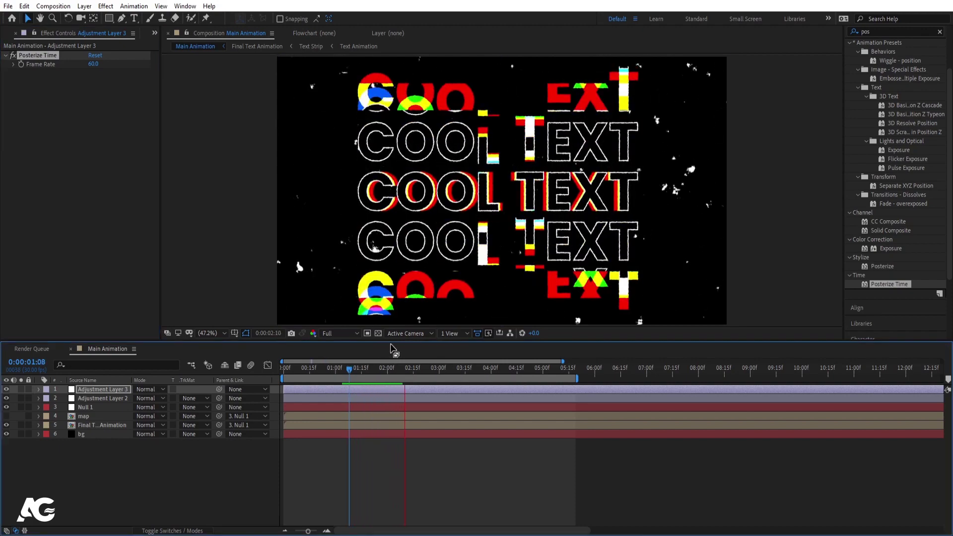